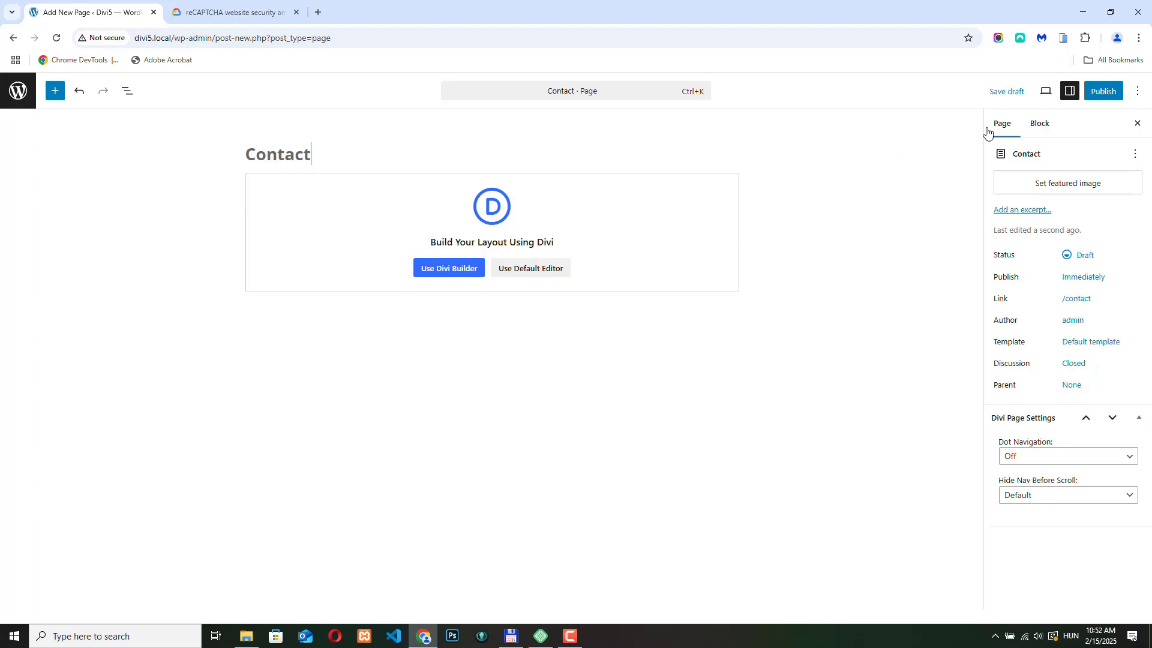
# Publish the Contact page and open it for editing with the Divi Builder
pyautogui.click(1109, 91)
pyautogui.click(1106, 91)
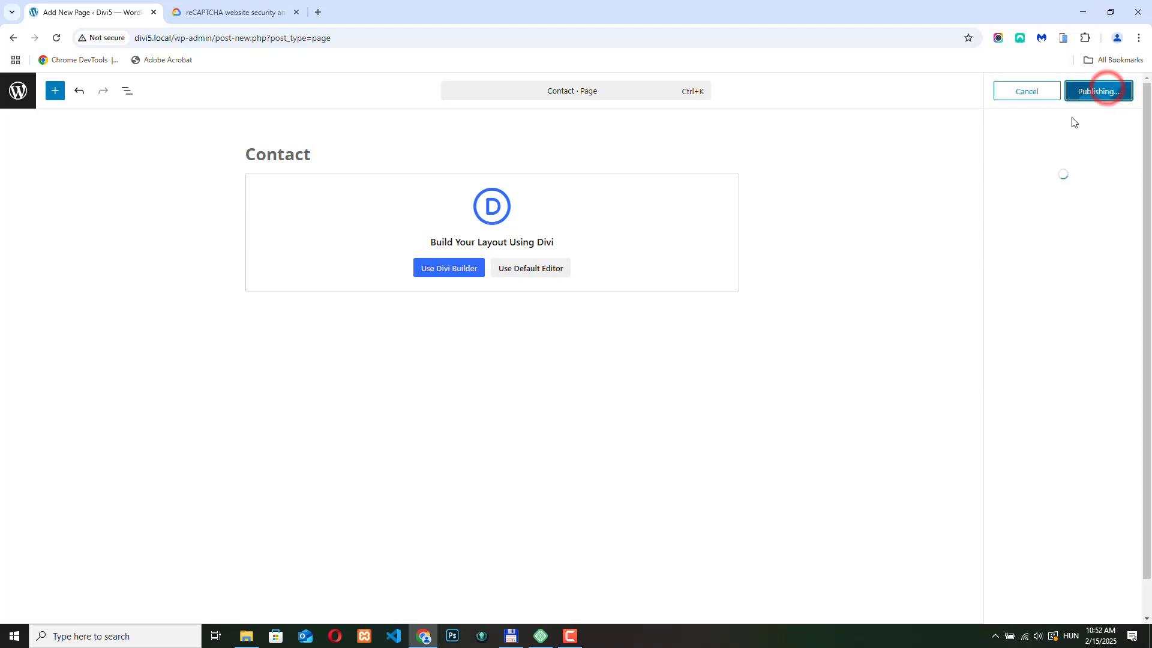
pyautogui.click(448, 273)
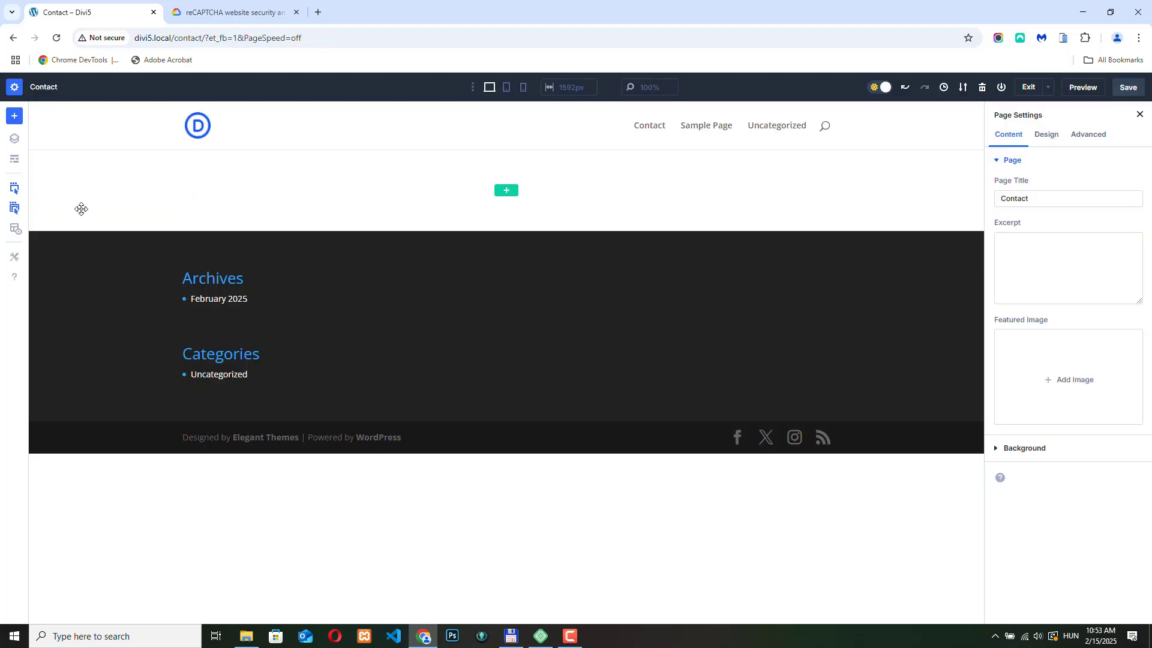
# Add a single-column row to the empty section and insert a Text module in it
pyautogui.click(512, 195)
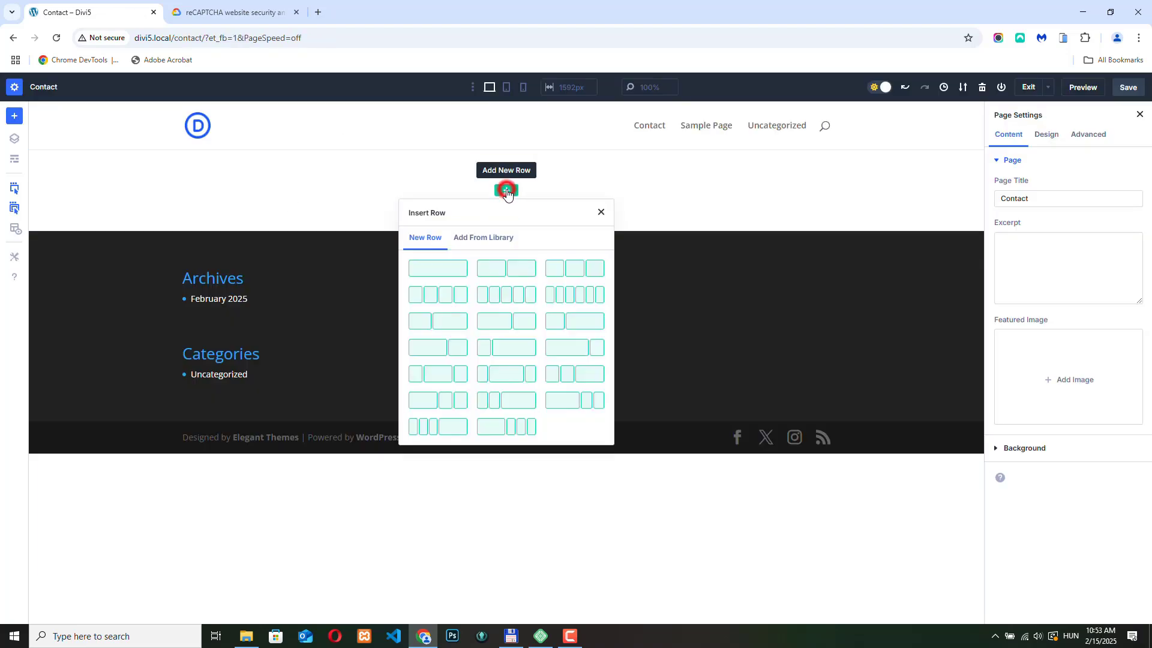
pyautogui.click(437, 268)
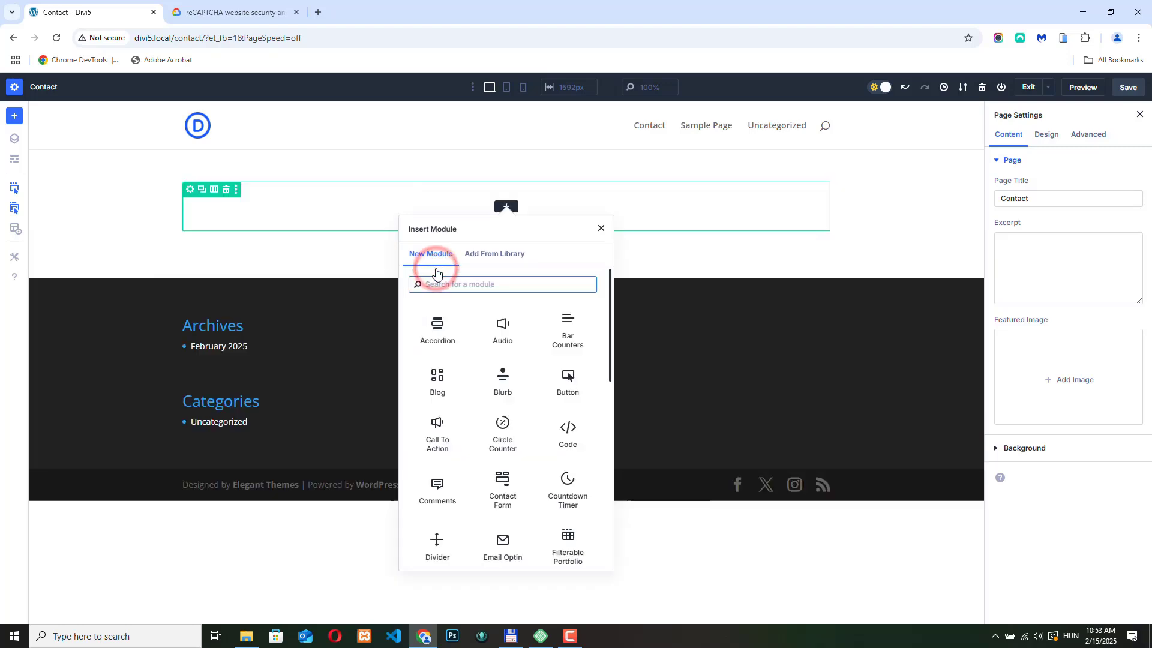
pyautogui.write('text')
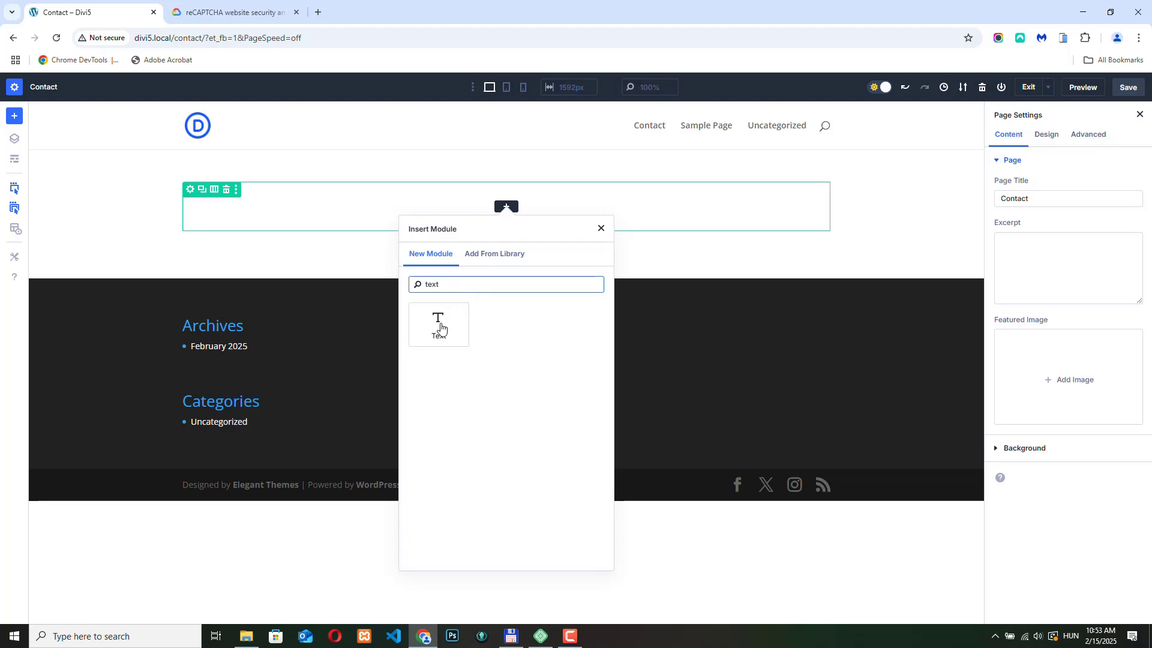
pyautogui.click(441, 327)
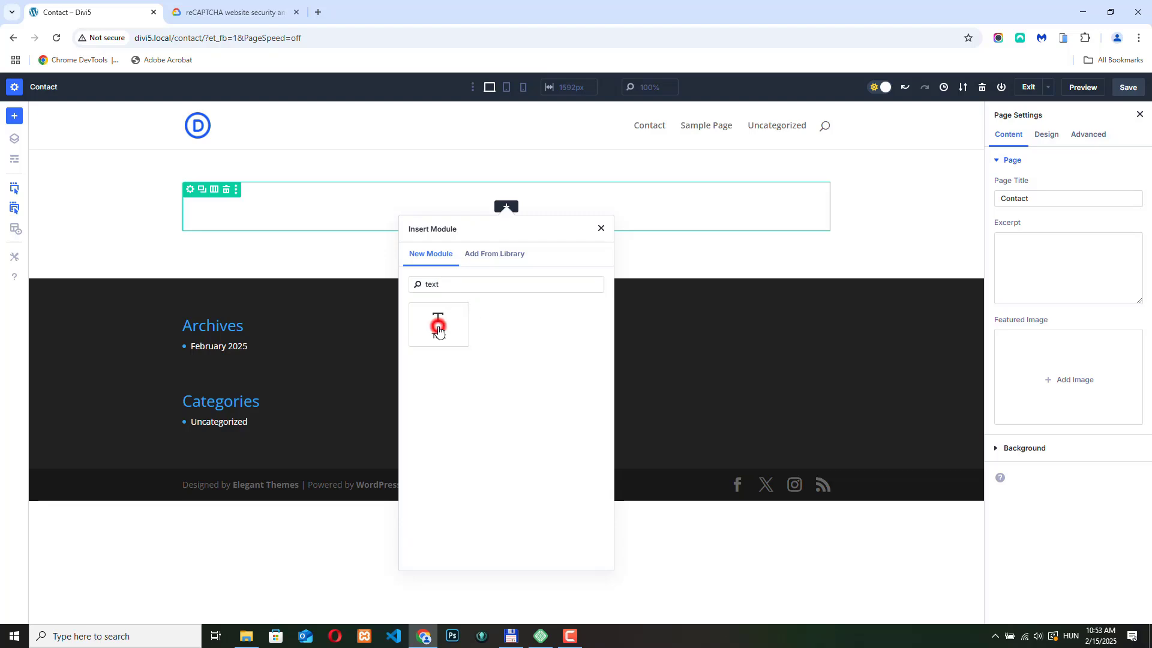
# Enter "Contact" as the Text module's body and format it as Heading 1
pyautogui.write('contact')
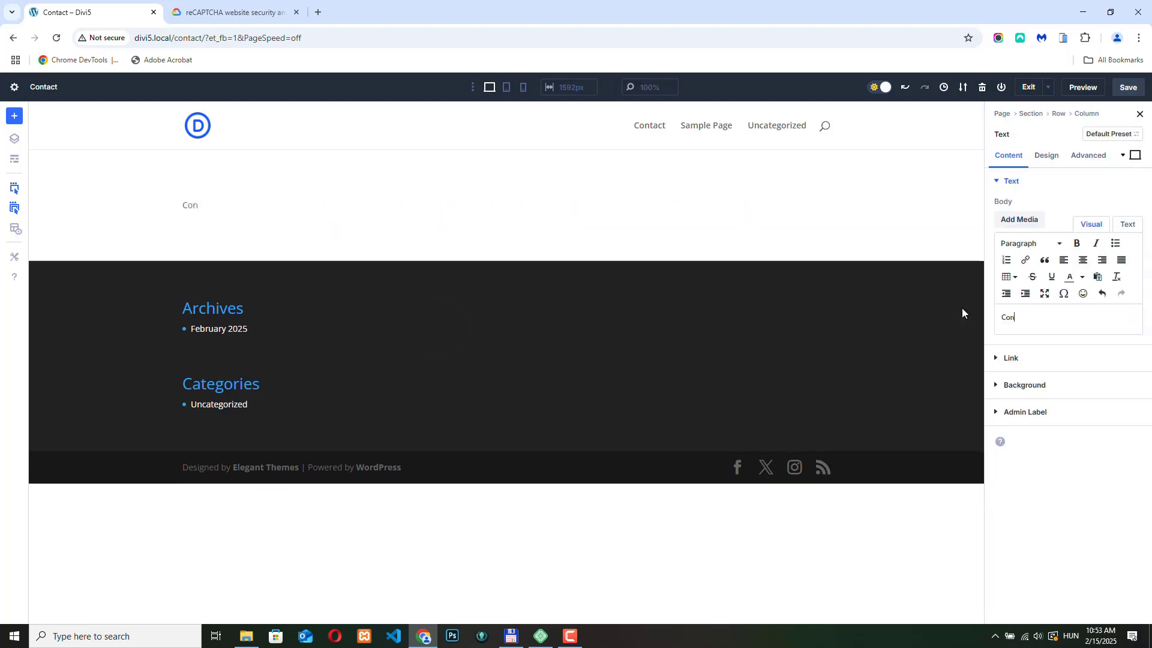
pyautogui.hotkey('ctrl', 'a')
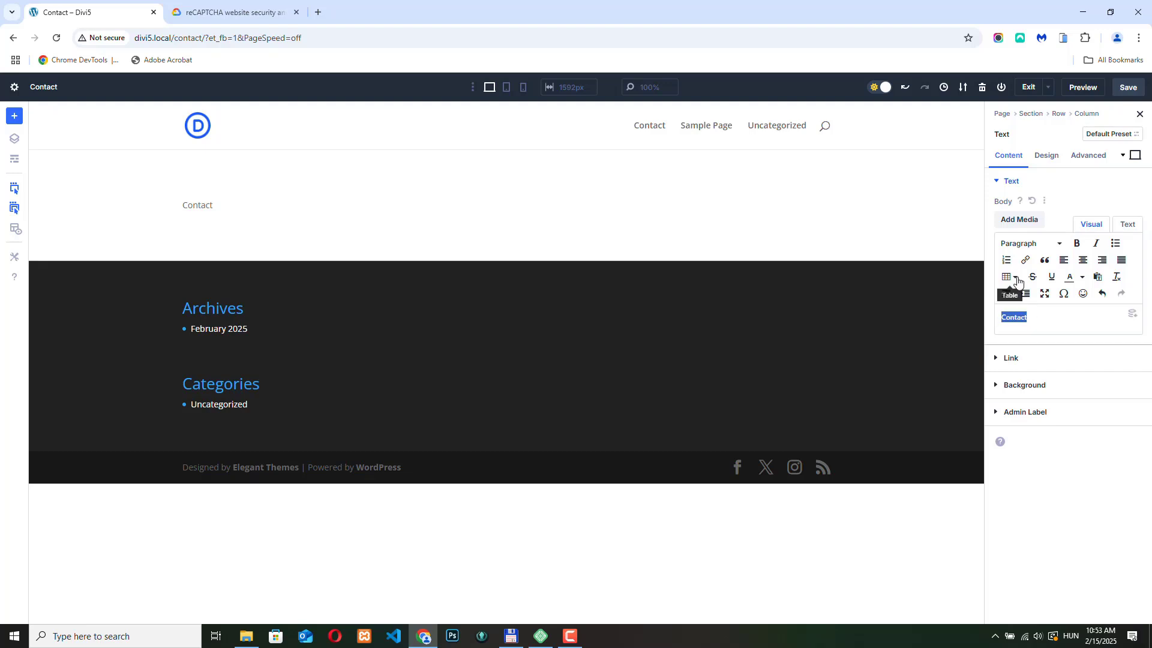
pyautogui.click(1036, 243)
pyautogui.click(1037, 281)
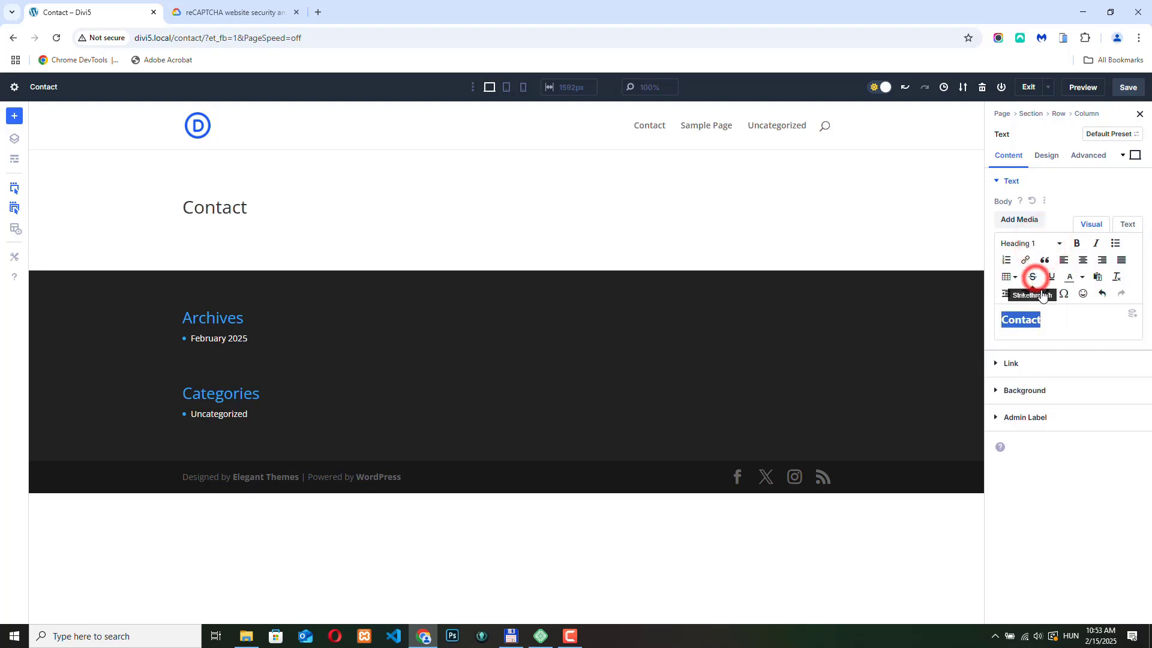
# Style the module's H1 heading text with Bold weight, centered alignment and uppercase letters
pyautogui.click(1048, 156)
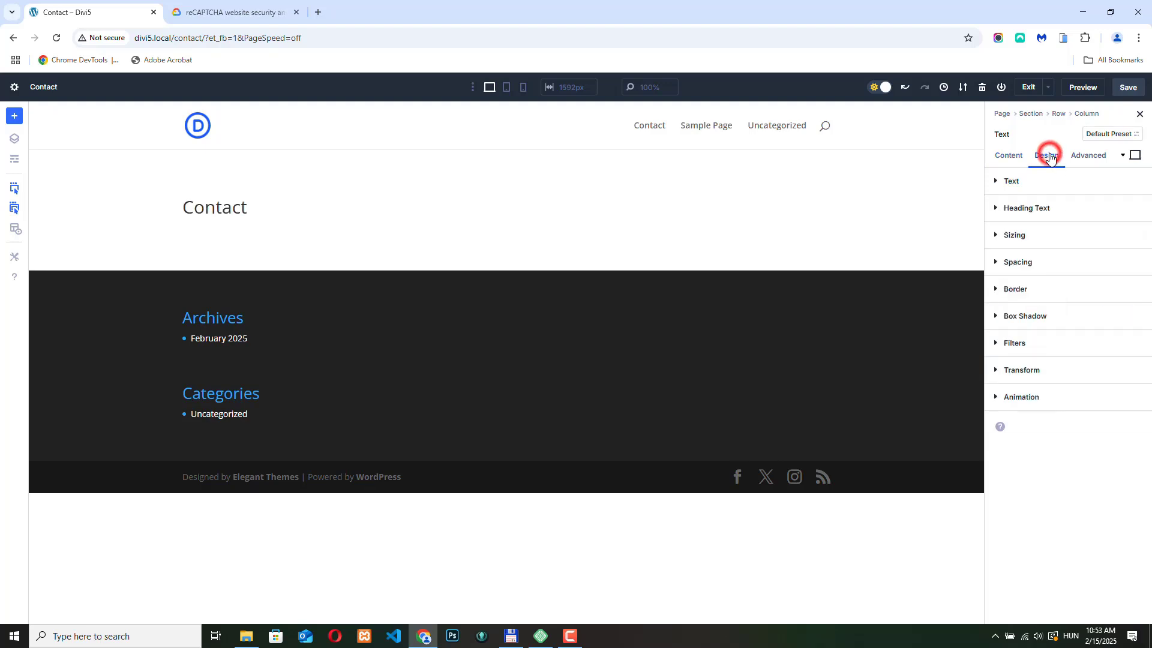
pyautogui.click(1041, 208)
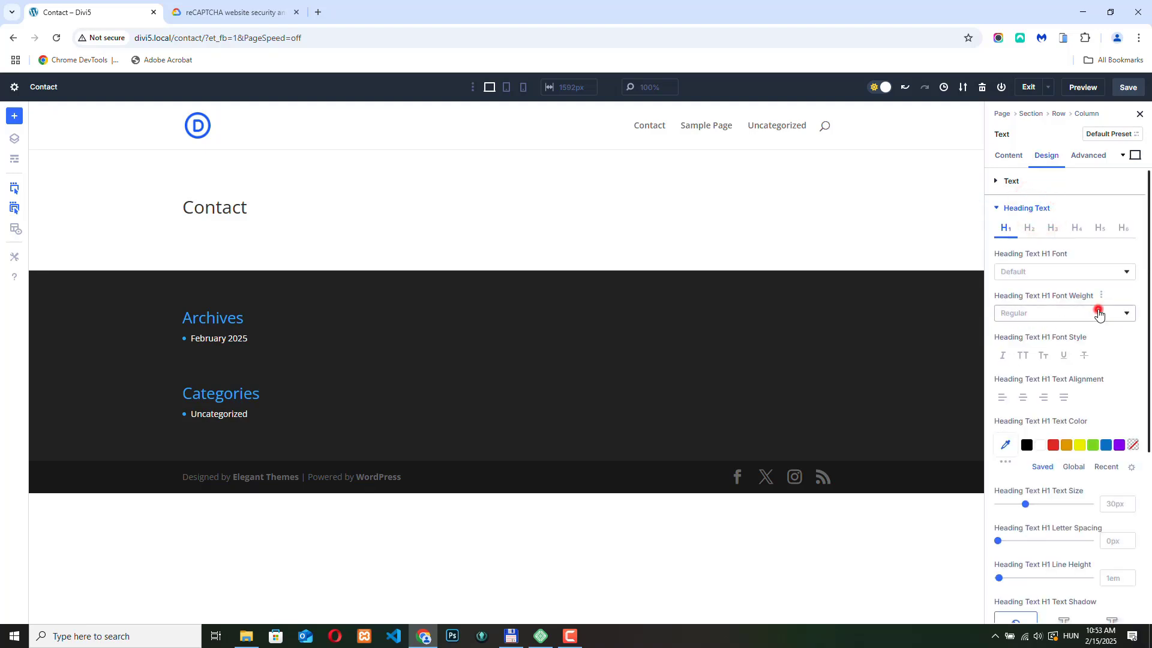
pyautogui.click(1098, 313)
pyautogui.click(1030, 471)
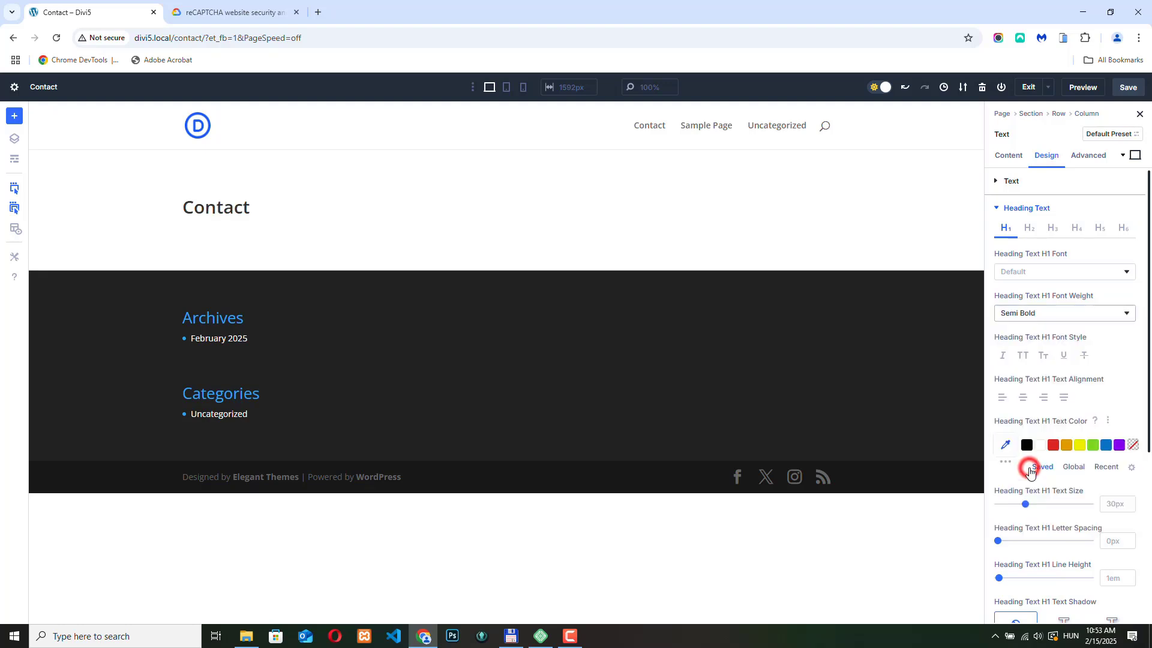
pyautogui.click(1089, 319)
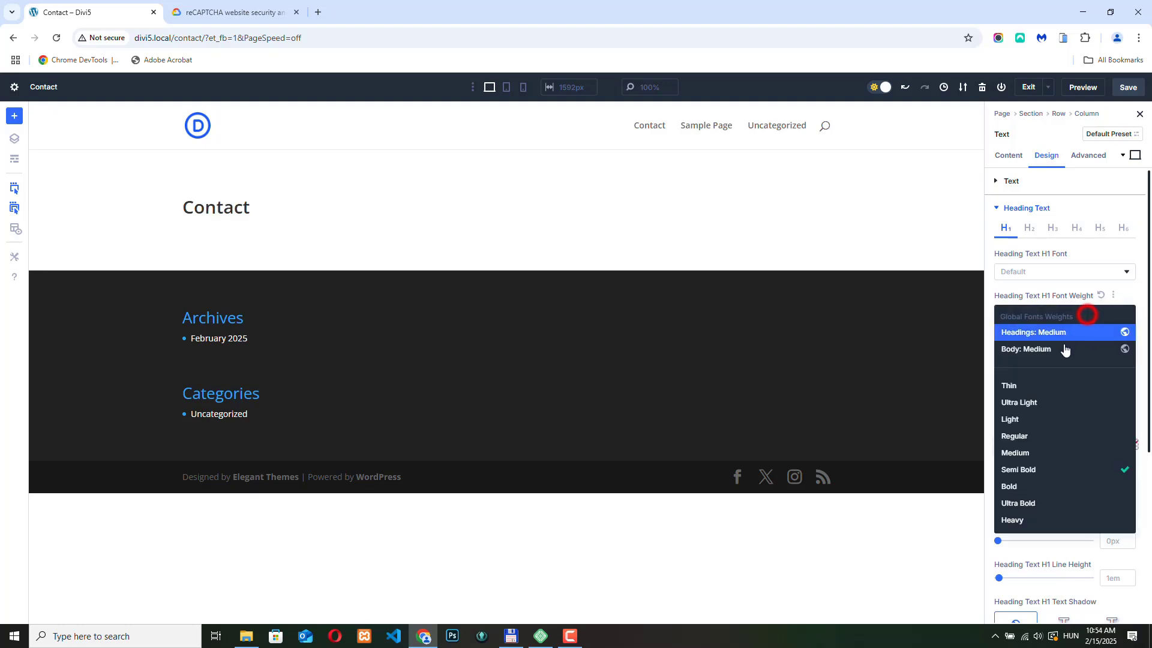
pyautogui.click(1033, 494)
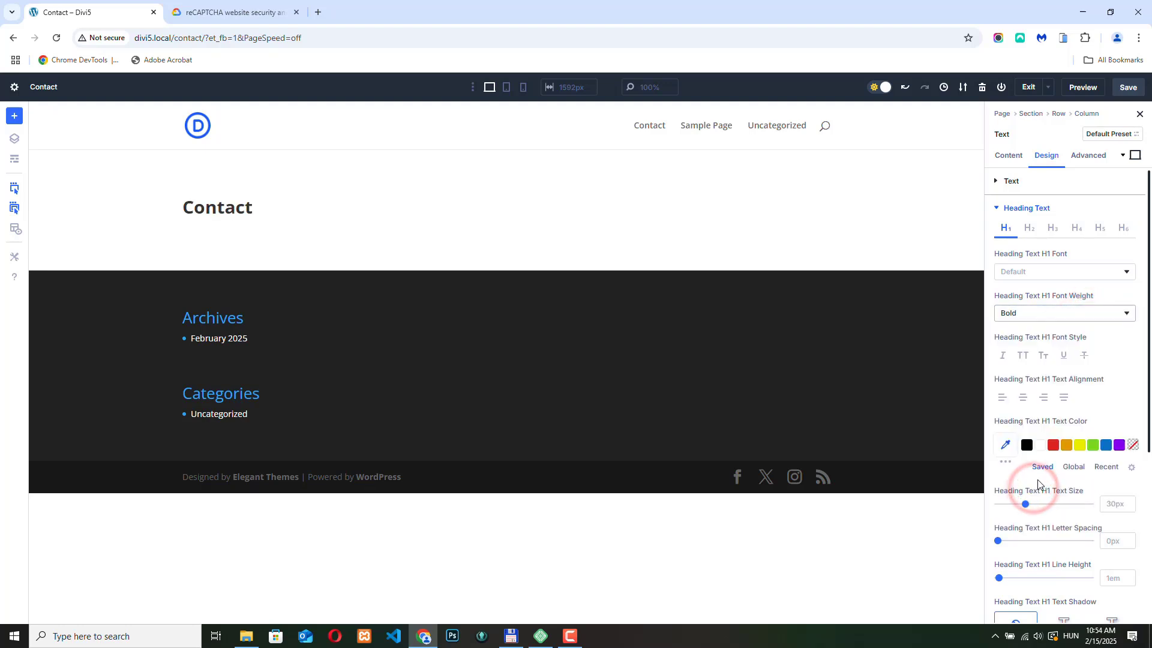
pyautogui.click(1023, 397)
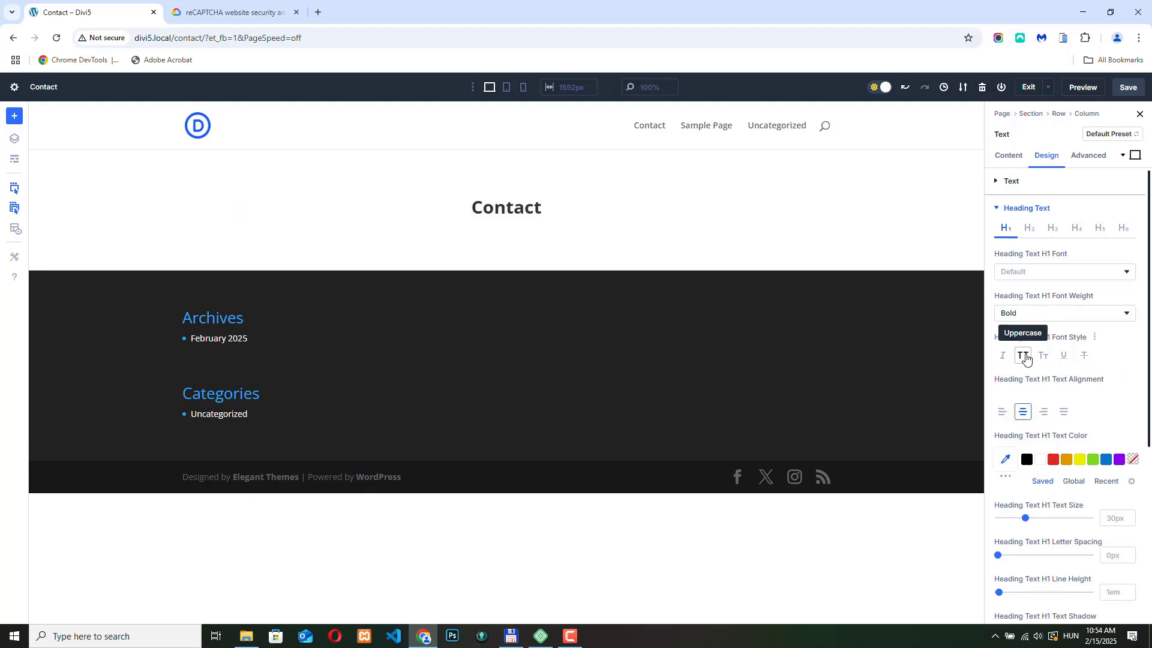
pyautogui.click(1023, 355)
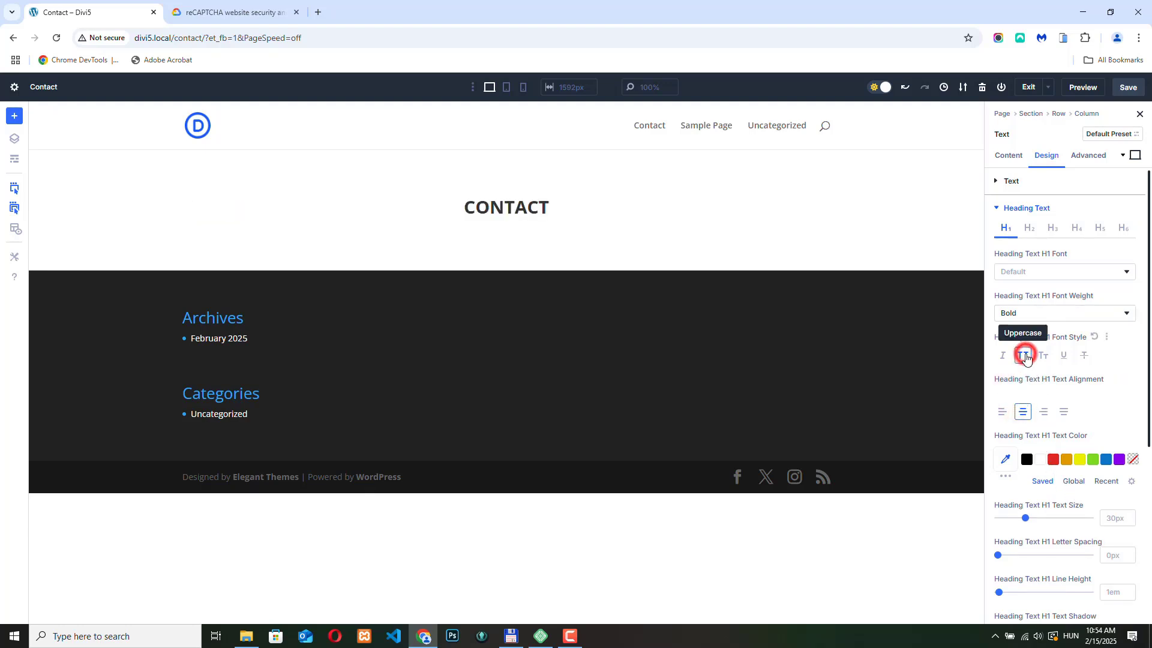
# Set the H1 heading text size to 36px and its text color to white
pyautogui.click(1132, 515)
pyautogui.click(1131, 515)
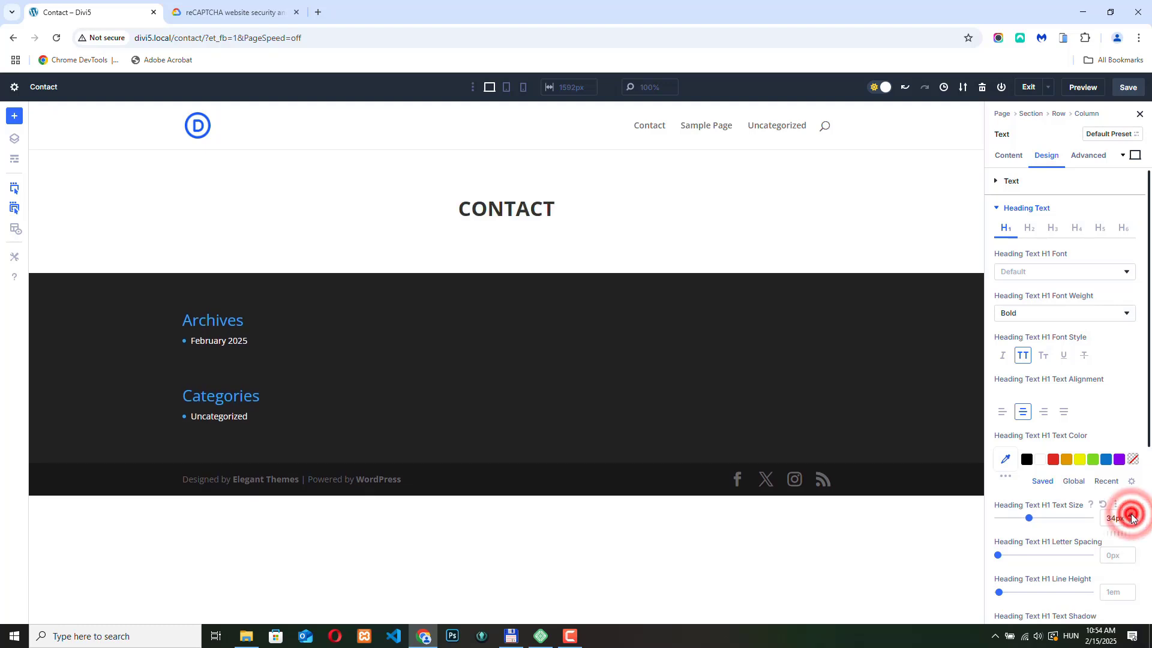
pyautogui.click(1132, 515)
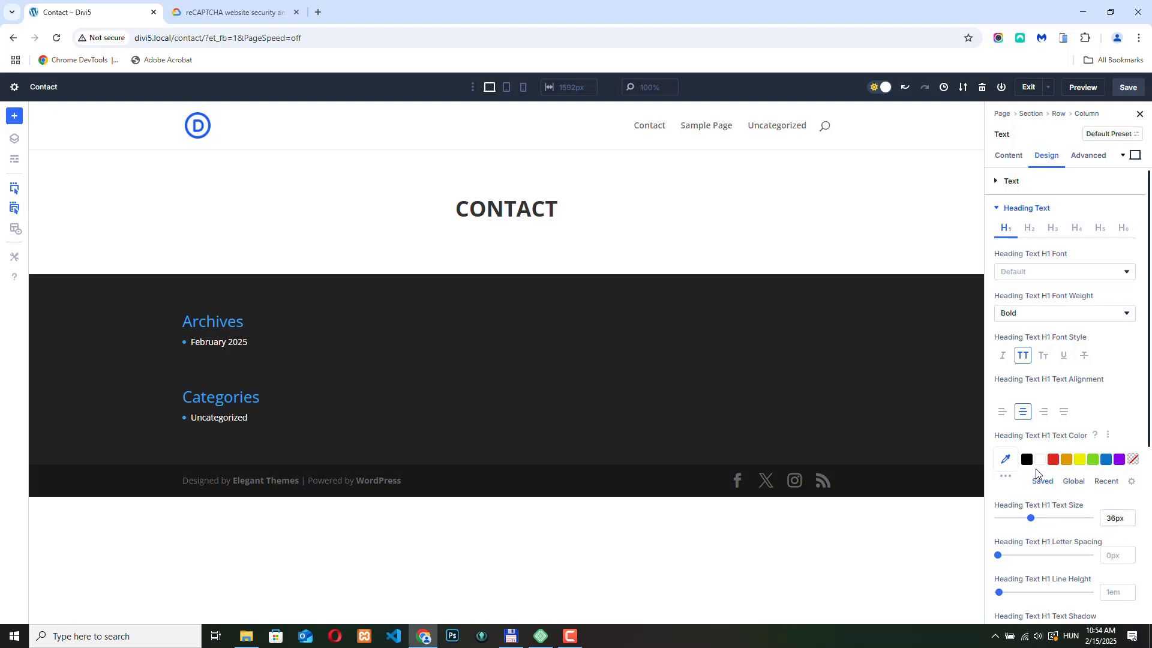
pyautogui.click(1043, 460)
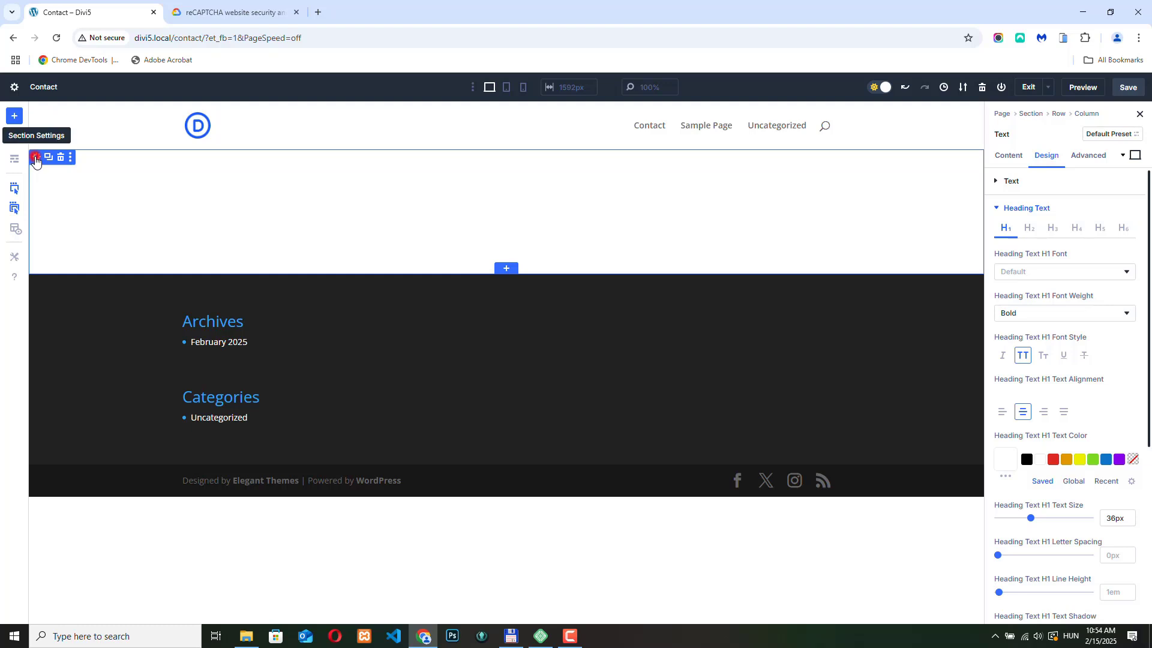
# Give the heading's section the default blue-to-green linear background gradient with a direction of 208deg
pyautogui.click(35, 158)
pyautogui.click(1047, 210)
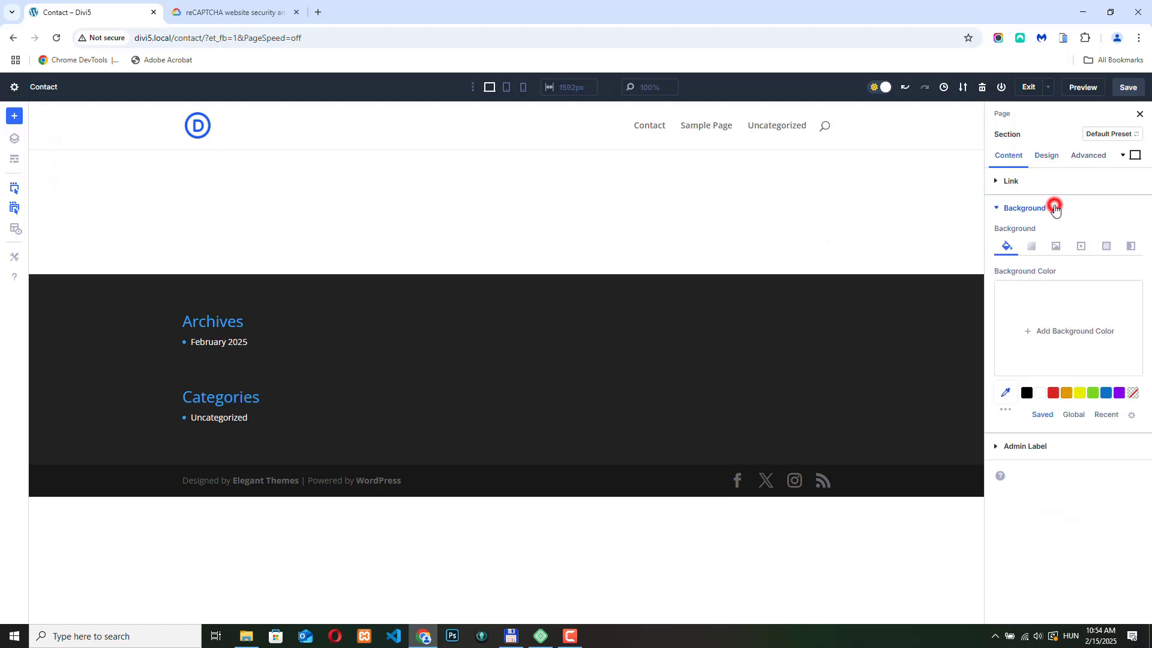
pyautogui.click(1033, 247)
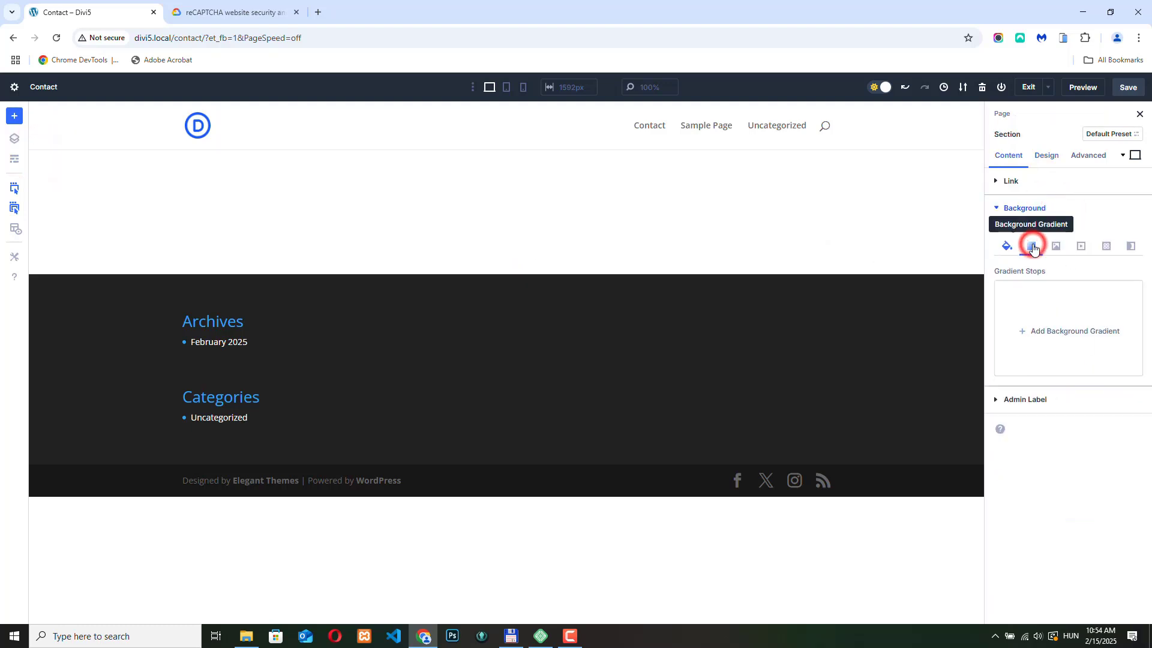
pyautogui.click(1028, 329)
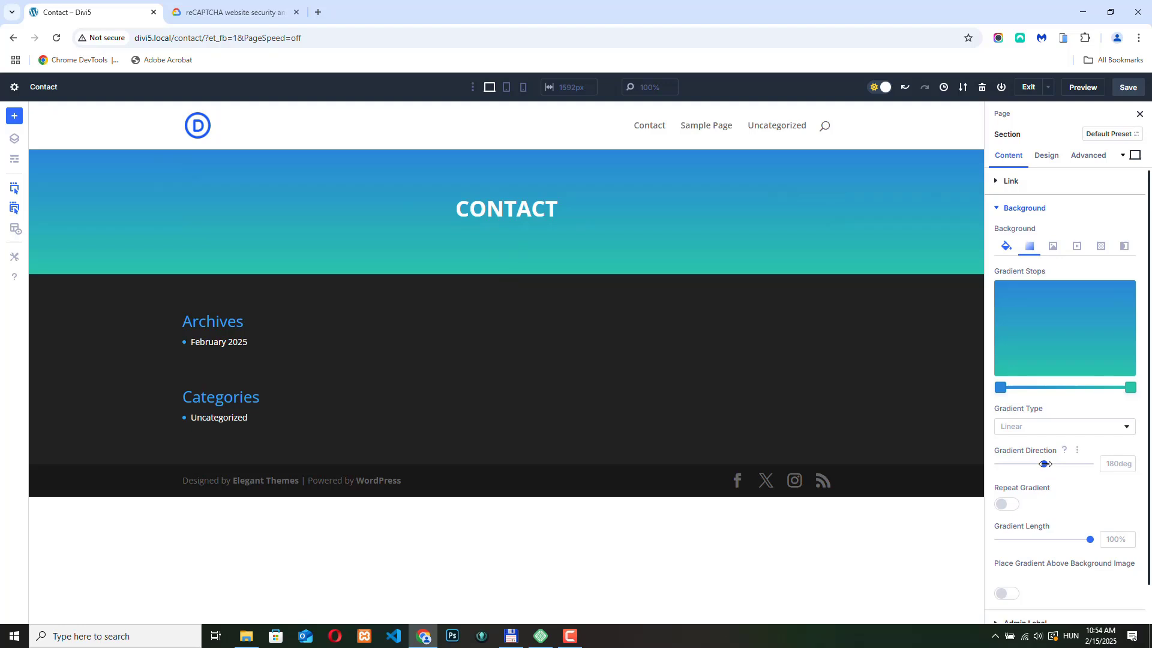
pyautogui.moveTo(1044, 463); pyautogui.dragTo(1051, 463)
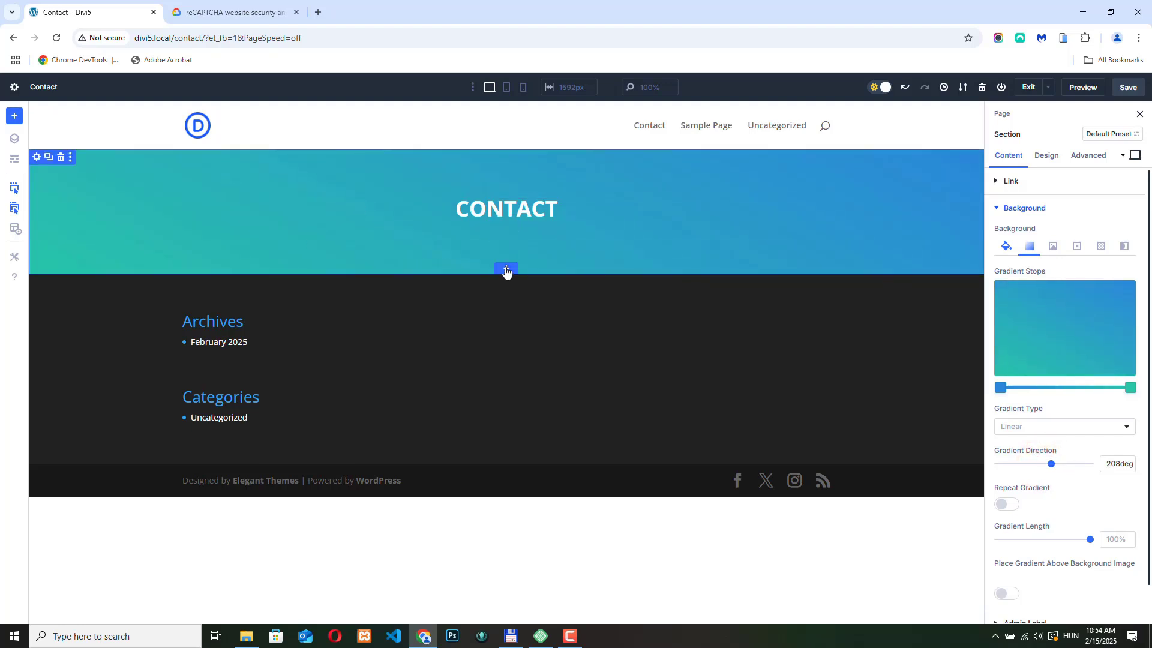
# Add a new section below the heading with a single-column row containing a Contact Form module
pyautogui.click(505, 269)
pyautogui.click(437, 347)
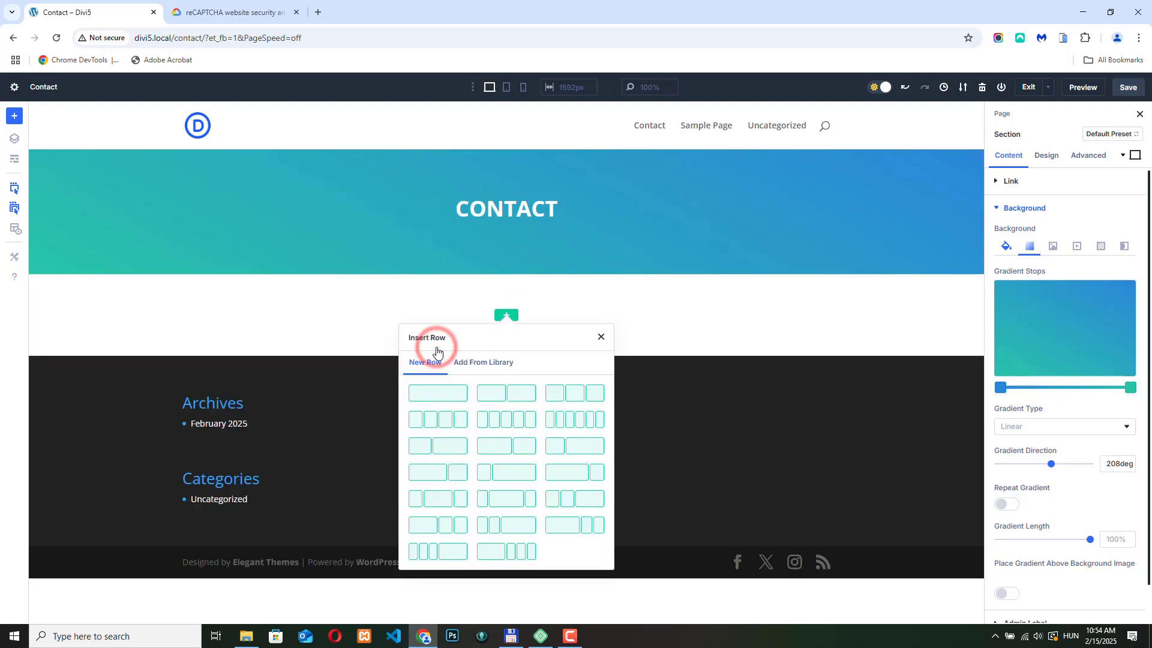
pyautogui.click(441, 393)
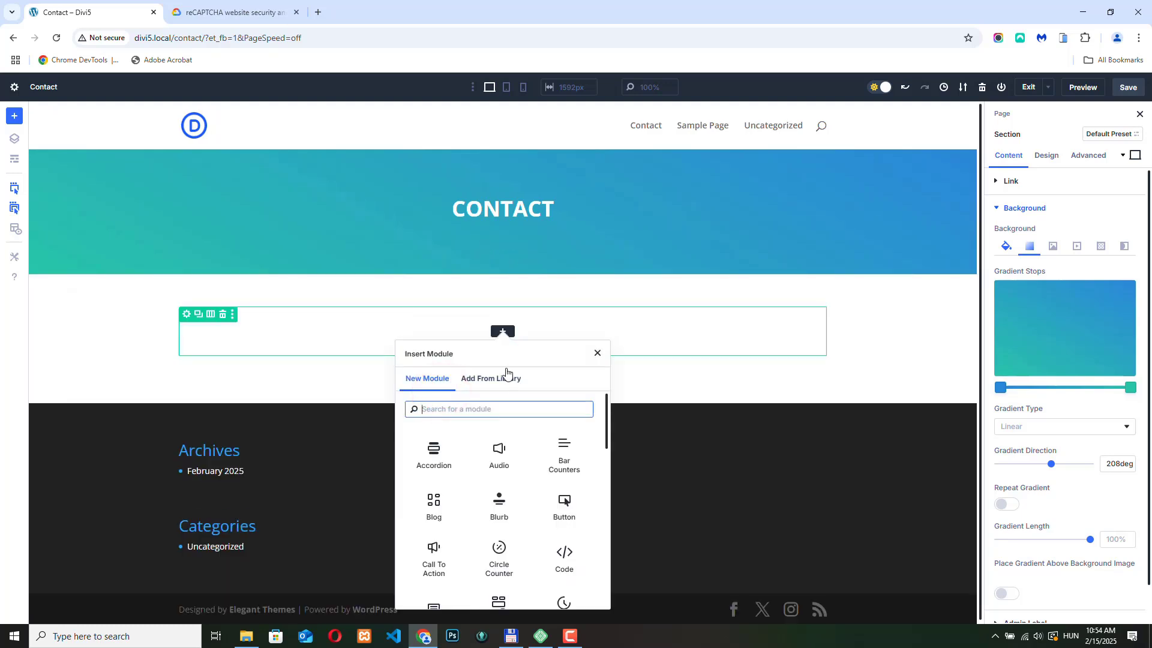
pyautogui.write('cont')
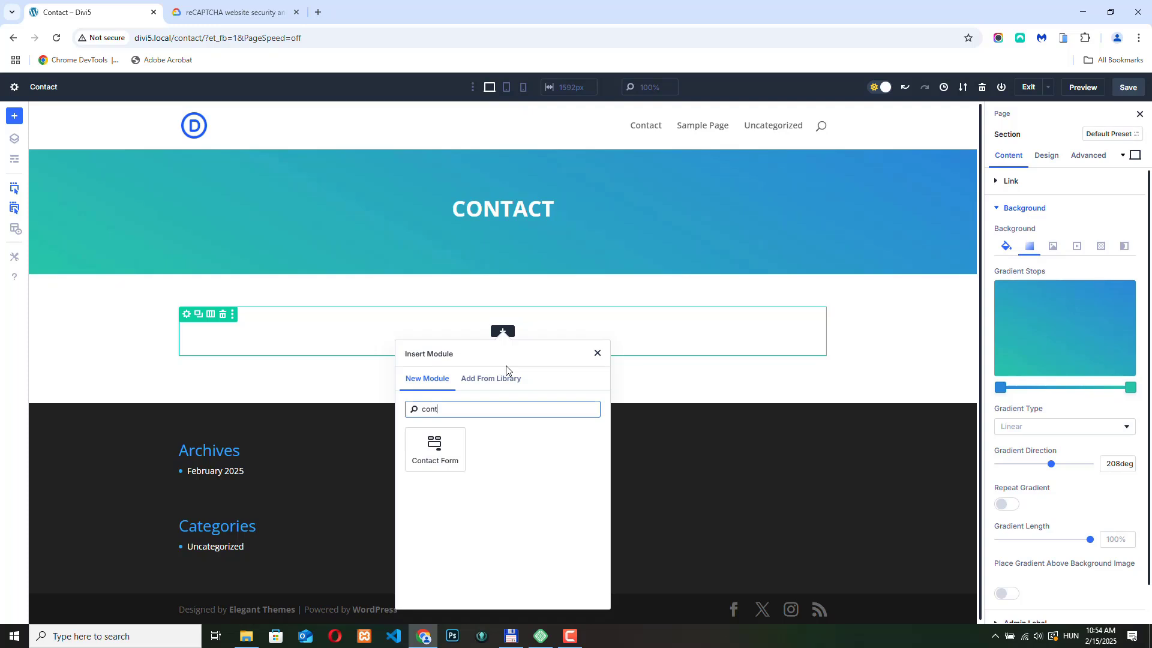
pyautogui.click(447, 451)
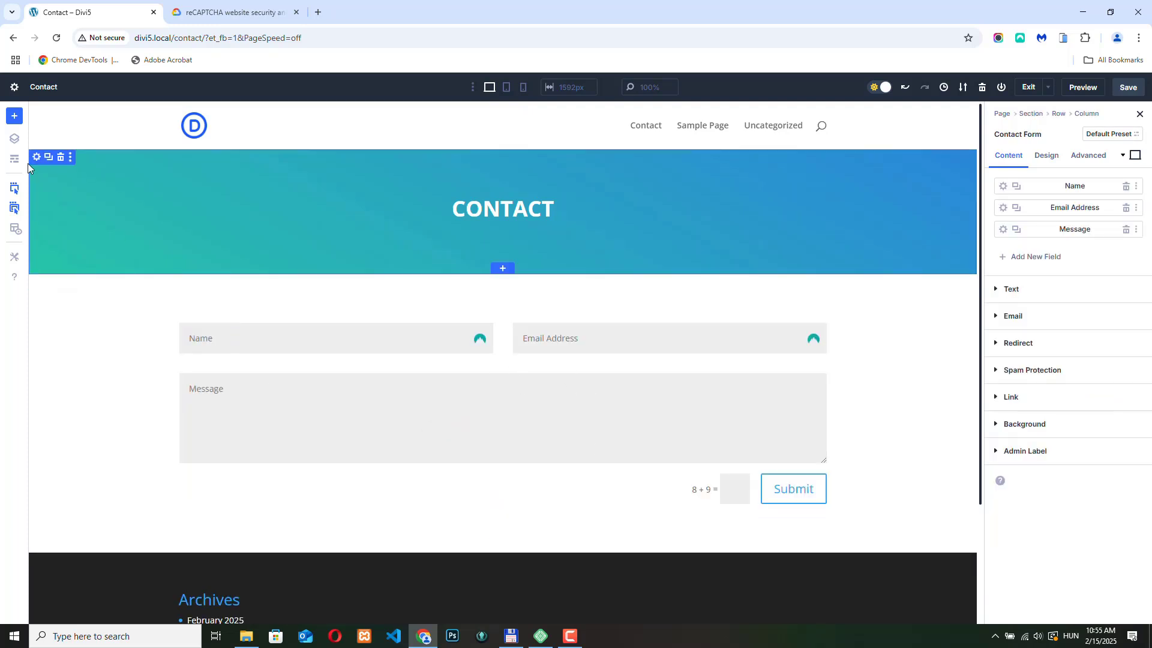
# Set the bottom padding of the gradient heading section to 120px
pyautogui.click(36, 158)
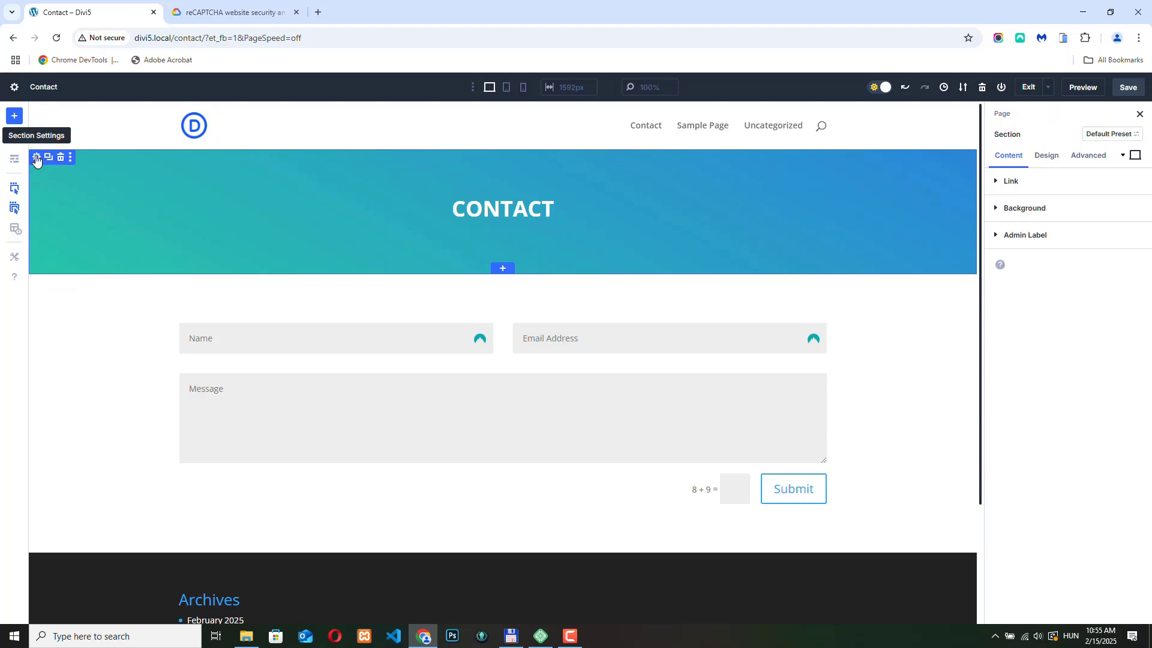
pyautogui.click(1044, 156)
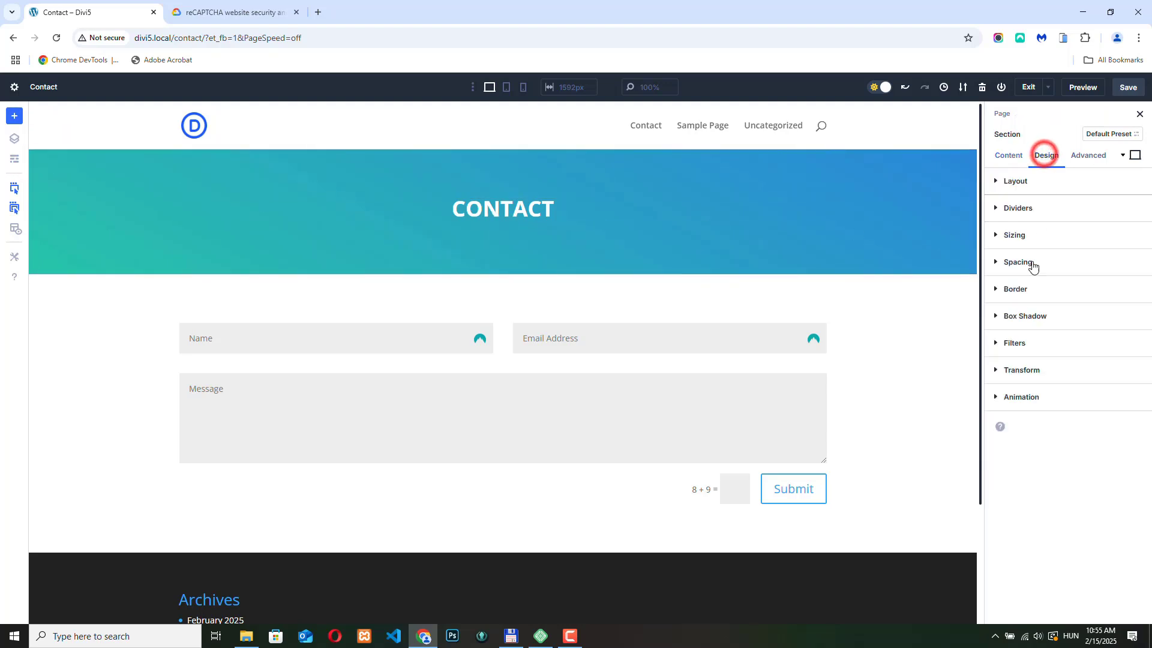
pyautogui.click(1033, 263)
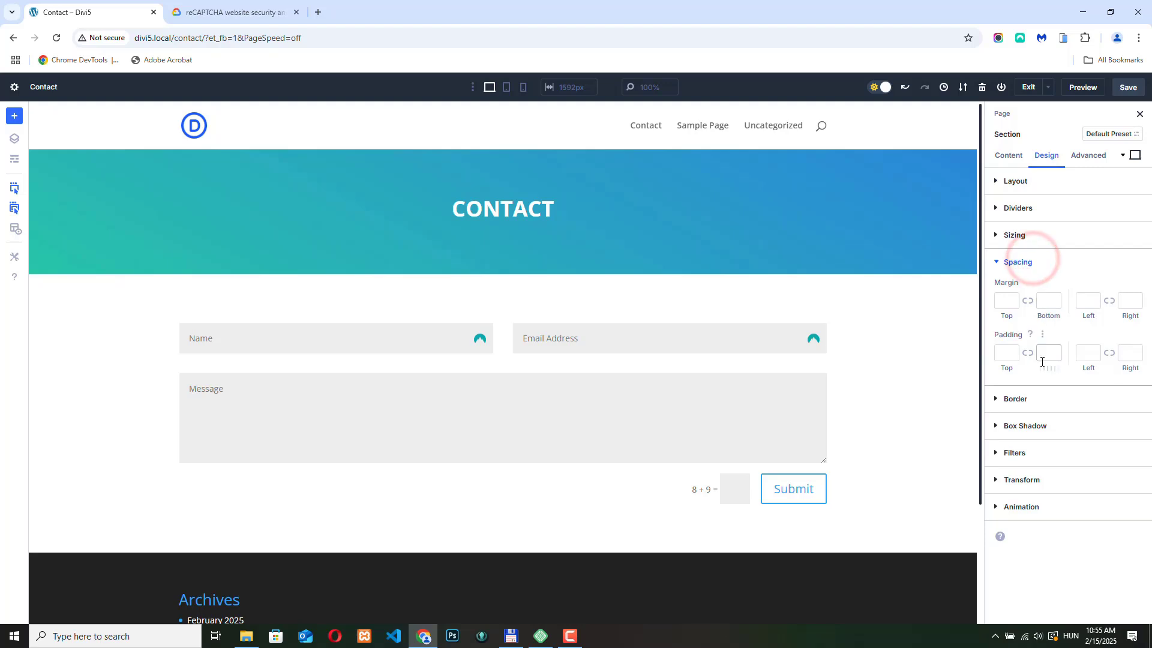
pyautogui.moveTo(1048, 370); pyautogui.dragTo(1115, 371)
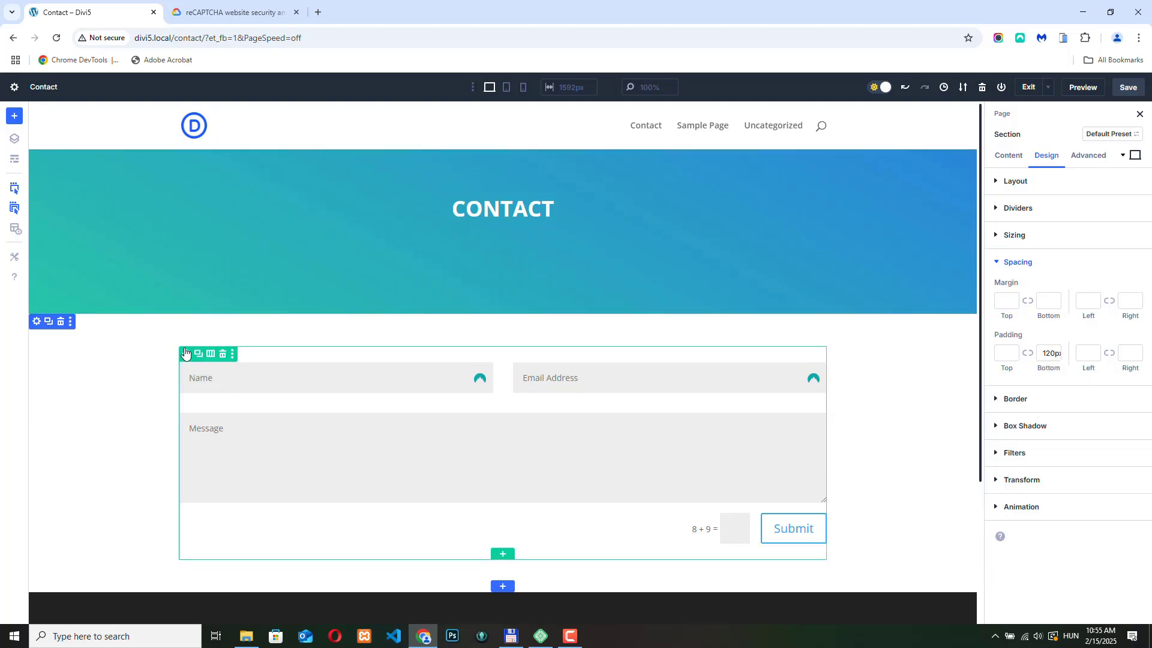
# Set the top margin of the contact form's row to -52px
pyautogui.click(185, 355)
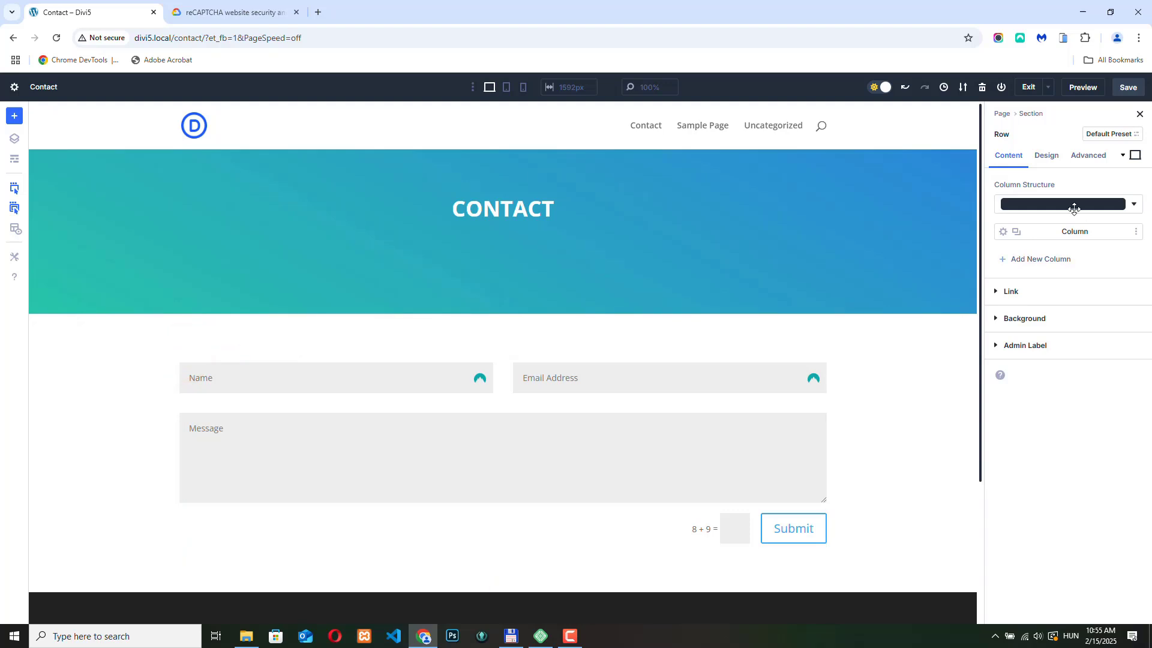
pyautogui.click(1047, 157)
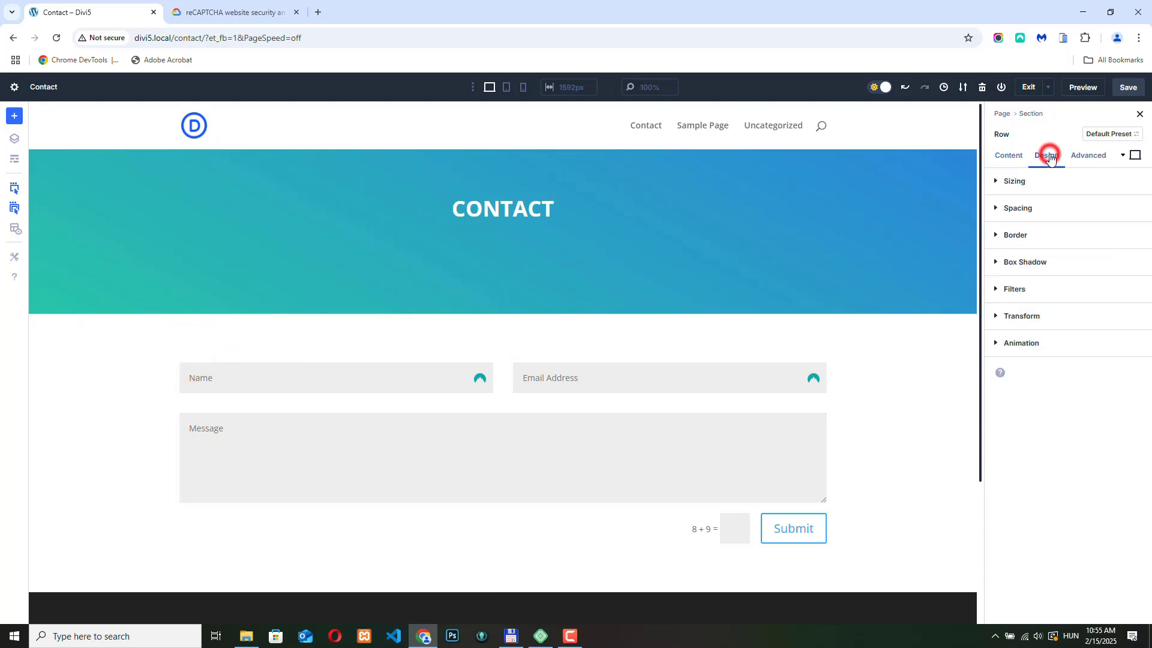
pyautogui.click(1031, 208)
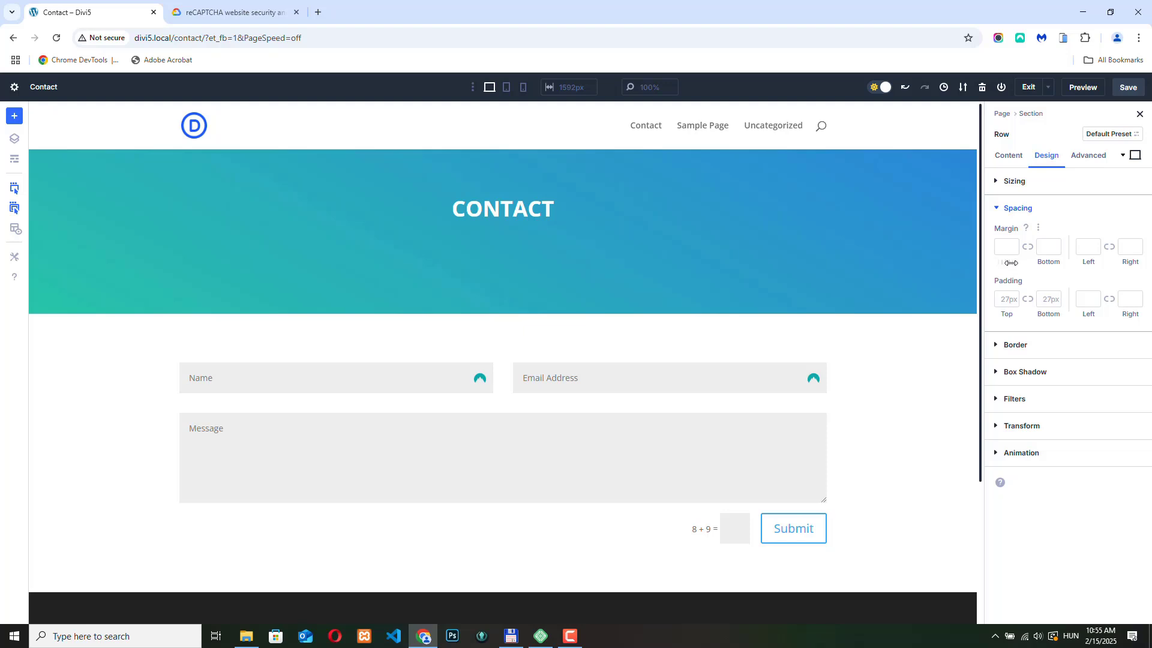
pyautogui.moveTo(1010, 262); pyautogui.dragTo(996, 263)
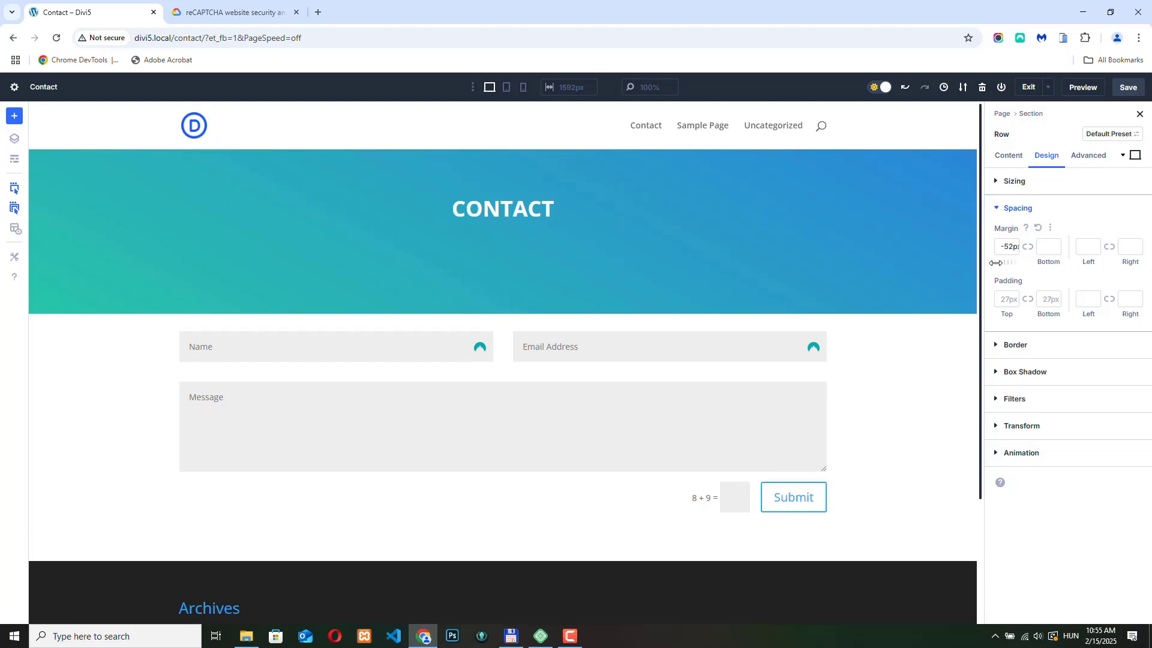
# Give the contact form's row the Preset 1 box shadow and set its top margin to -146px
pyautogui.click(1036, 372)
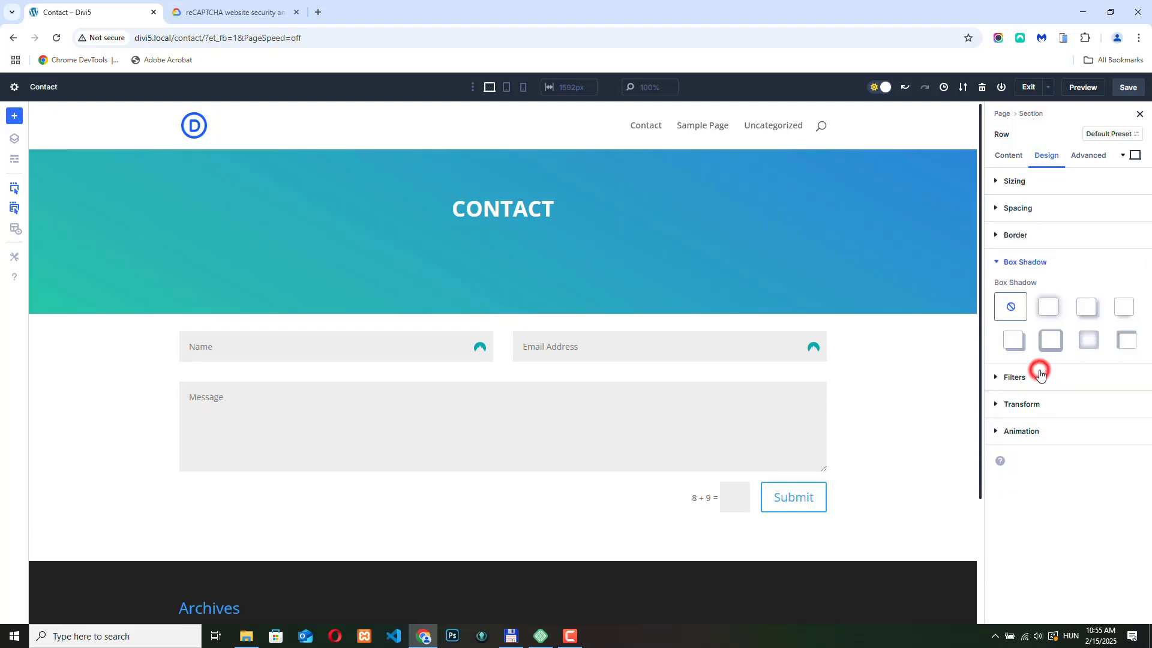
pyautogui.click(1048, 308)
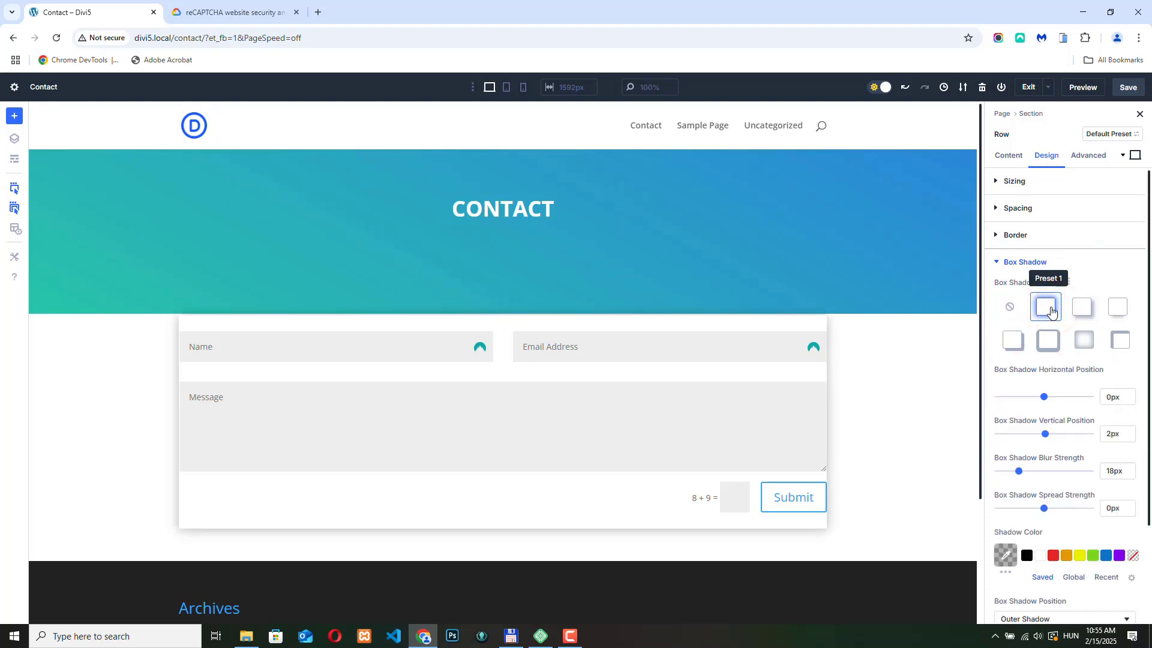
pyautogui.click(1020, 207)
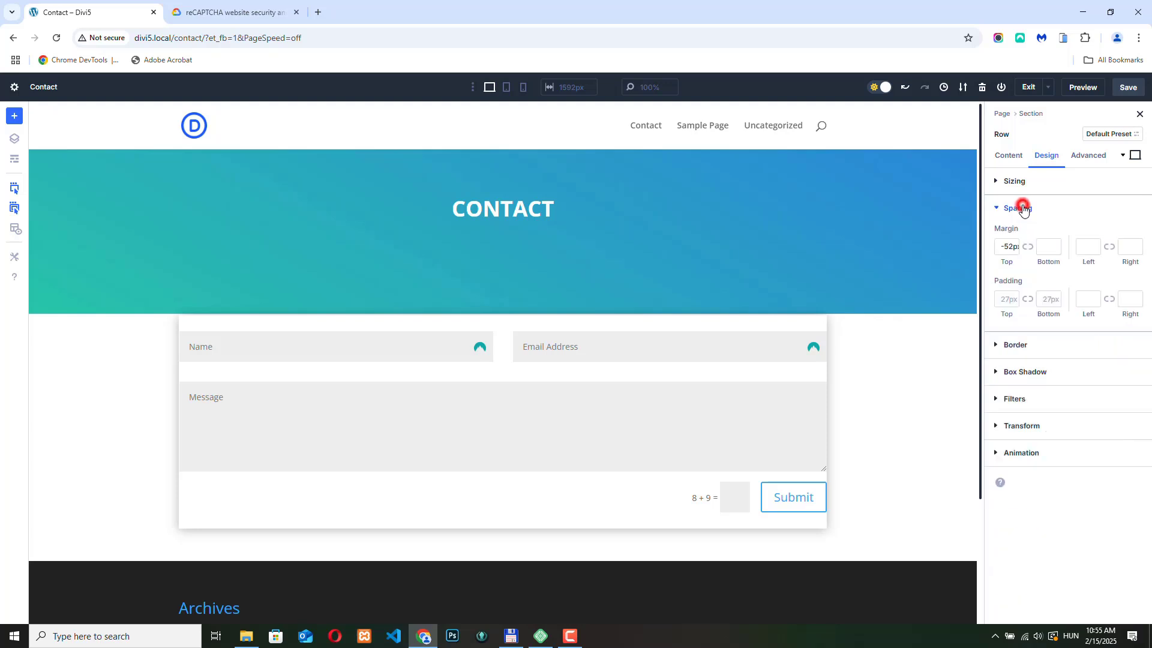
pyautogui.moveTo(1012, 262); pyautogui.dragTo(990, 264)
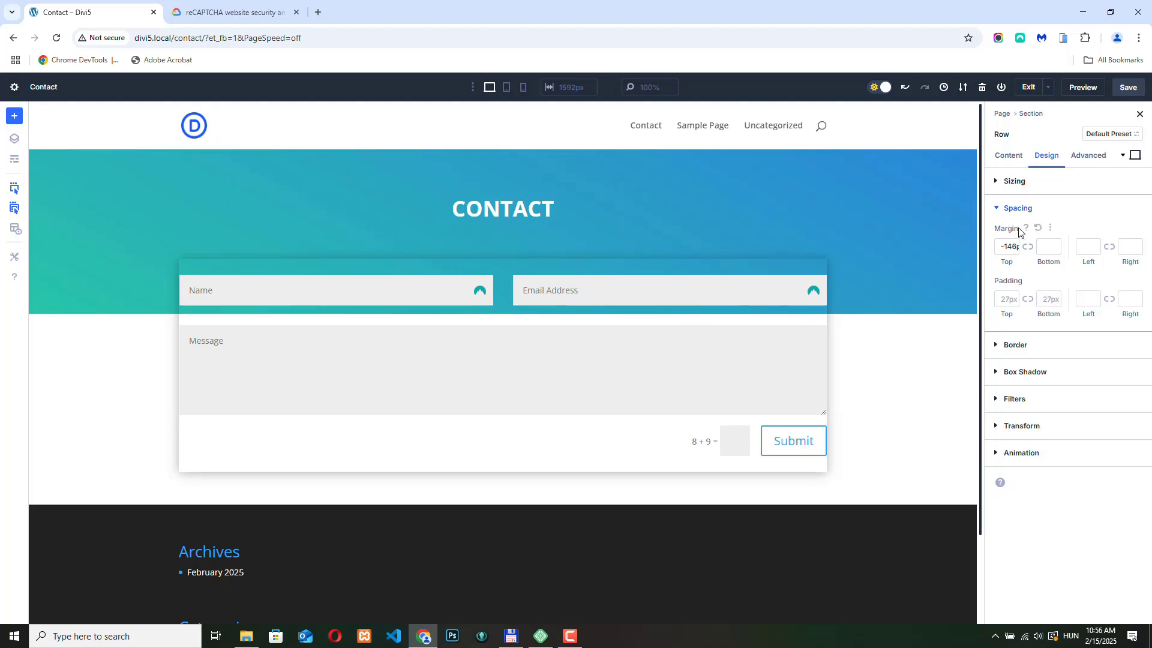
# Set the background color of the contact form's row to white
pyautogui.click(1011, 157)
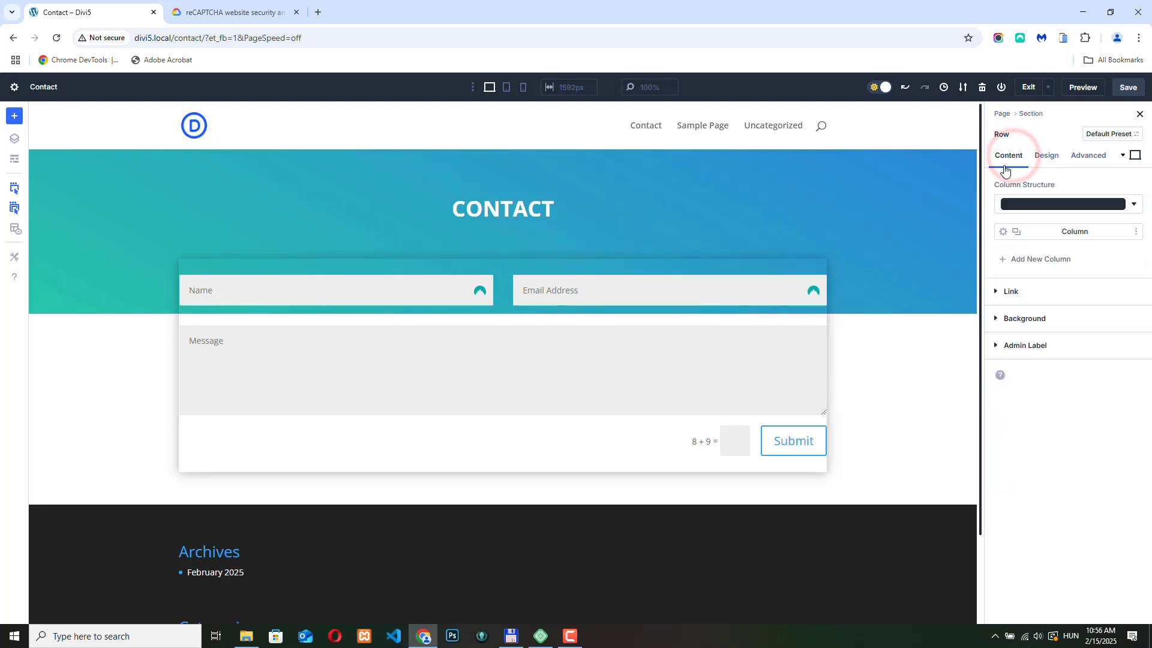
pyautogui.click(1047, 320)
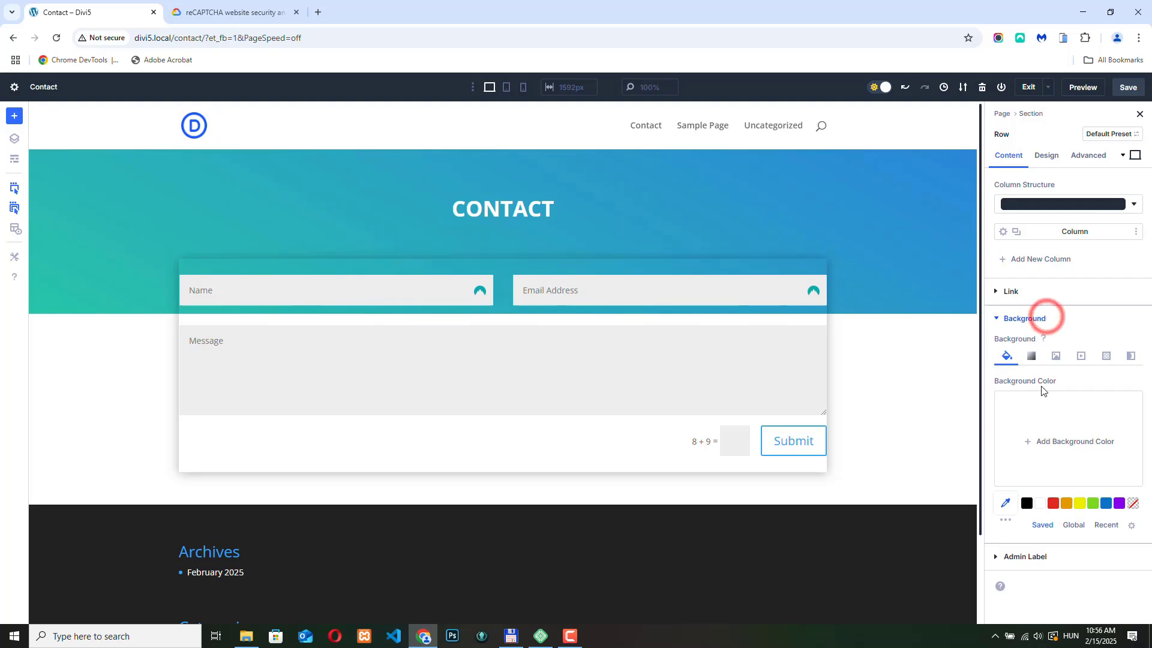
pyautogui.click(1039, 504)
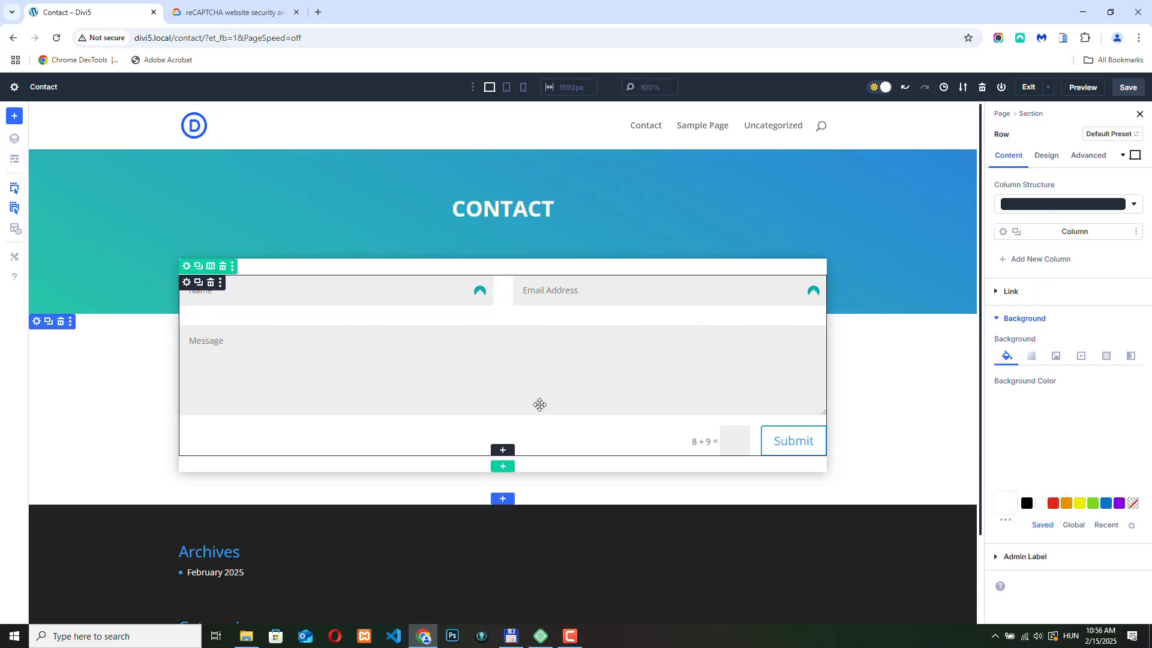
# Set the form row's padding to 50px at the top and bottom and 40px on the left and right
pyautogui.click(1047, 158)
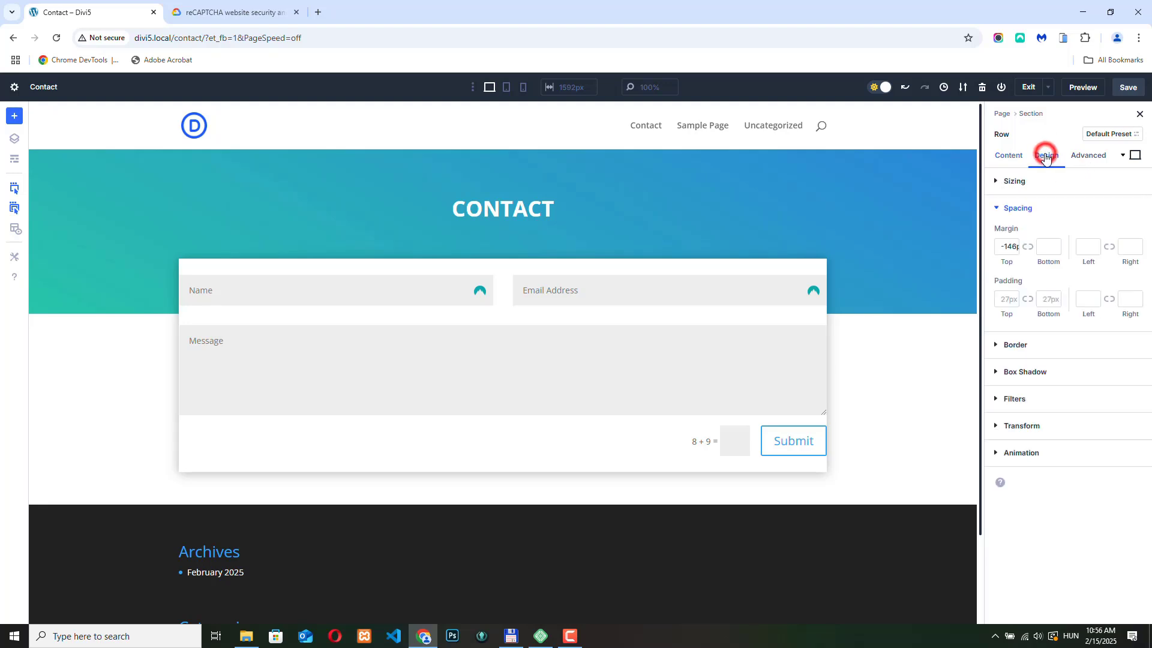
pyautogui.click(1003, 298)
pyautogui.write('50')
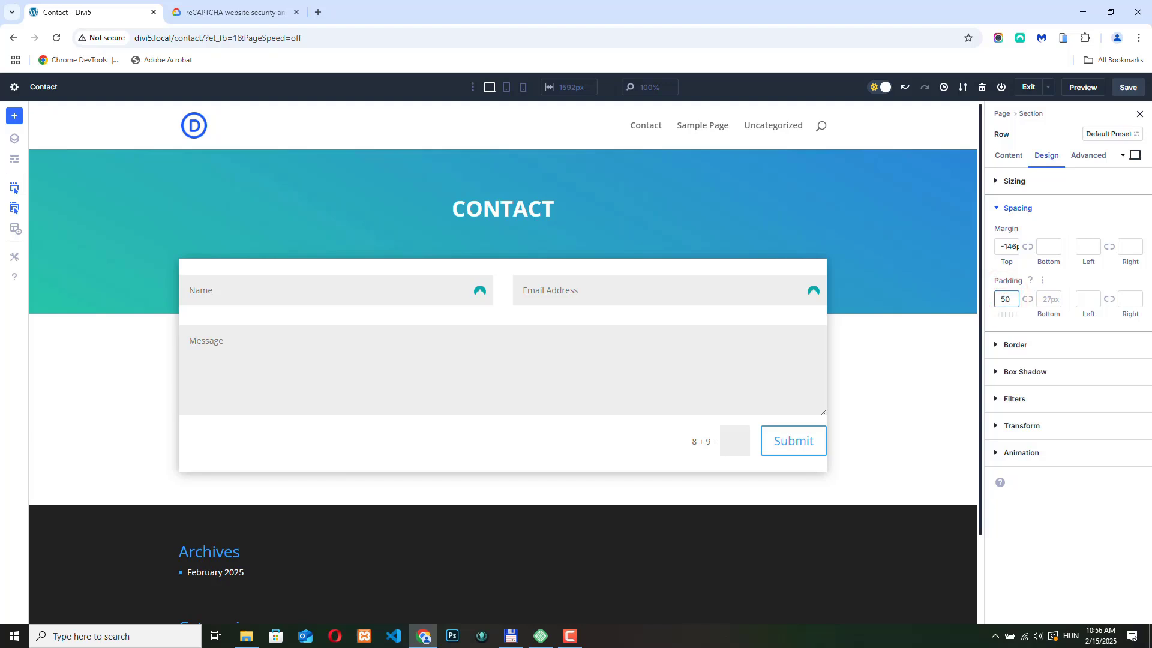
pyautogui.click(1047, 299)
pyautogui.write('50')
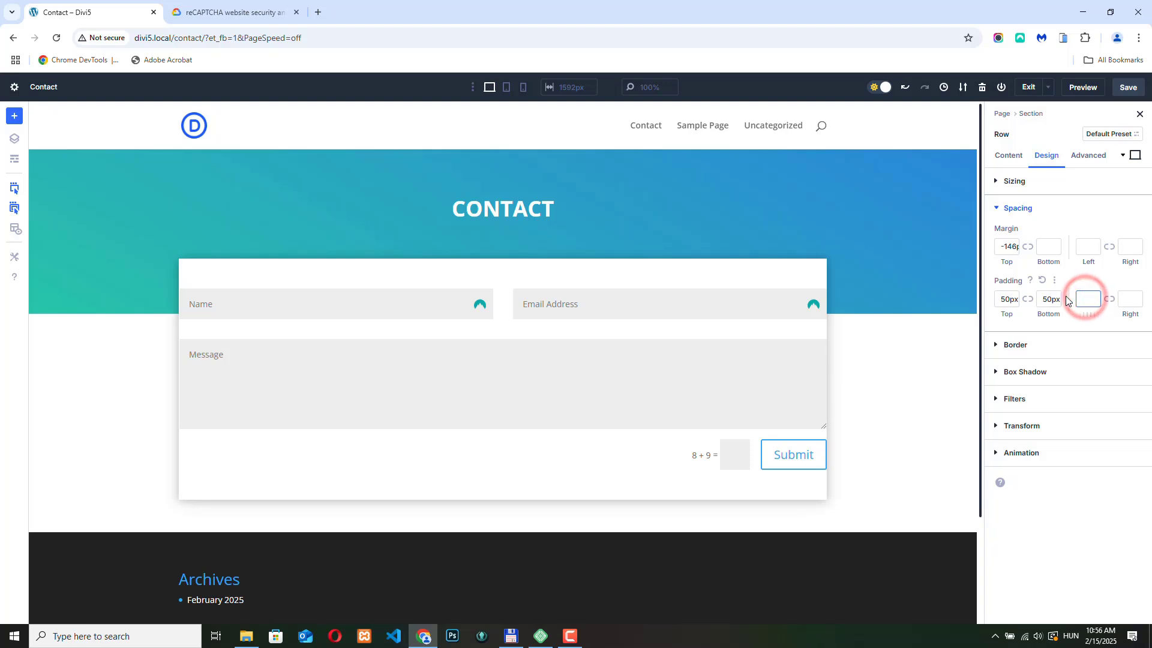
pyautogui.write('40')
pyautogui.click(1124, 297)
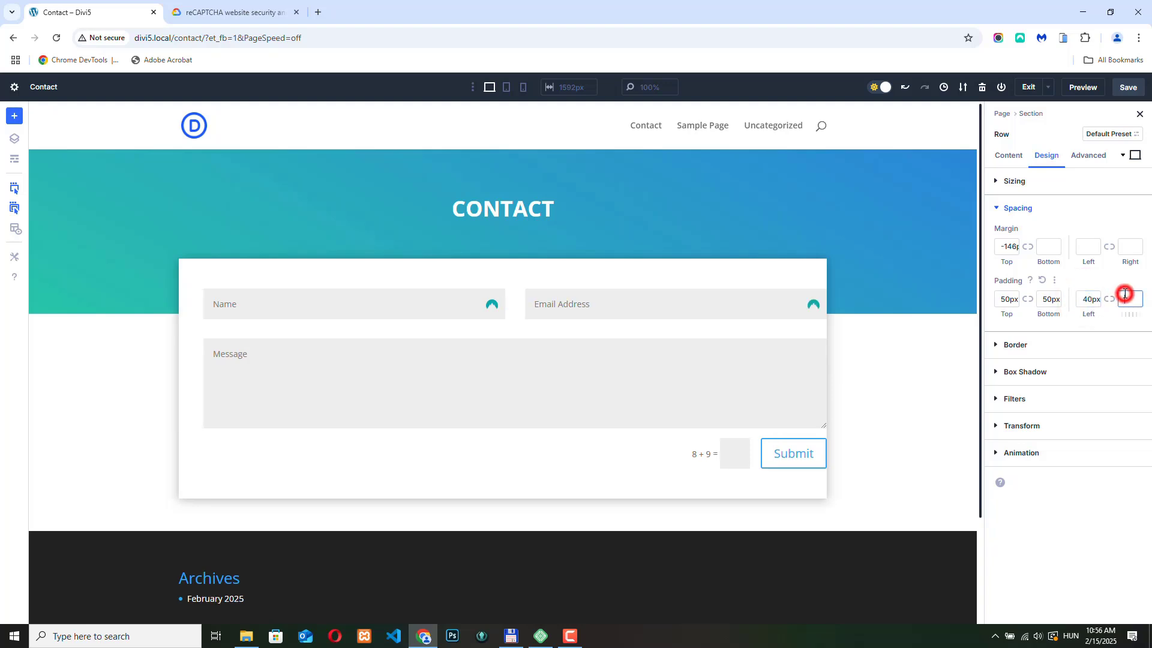
pyautogui.write('40')
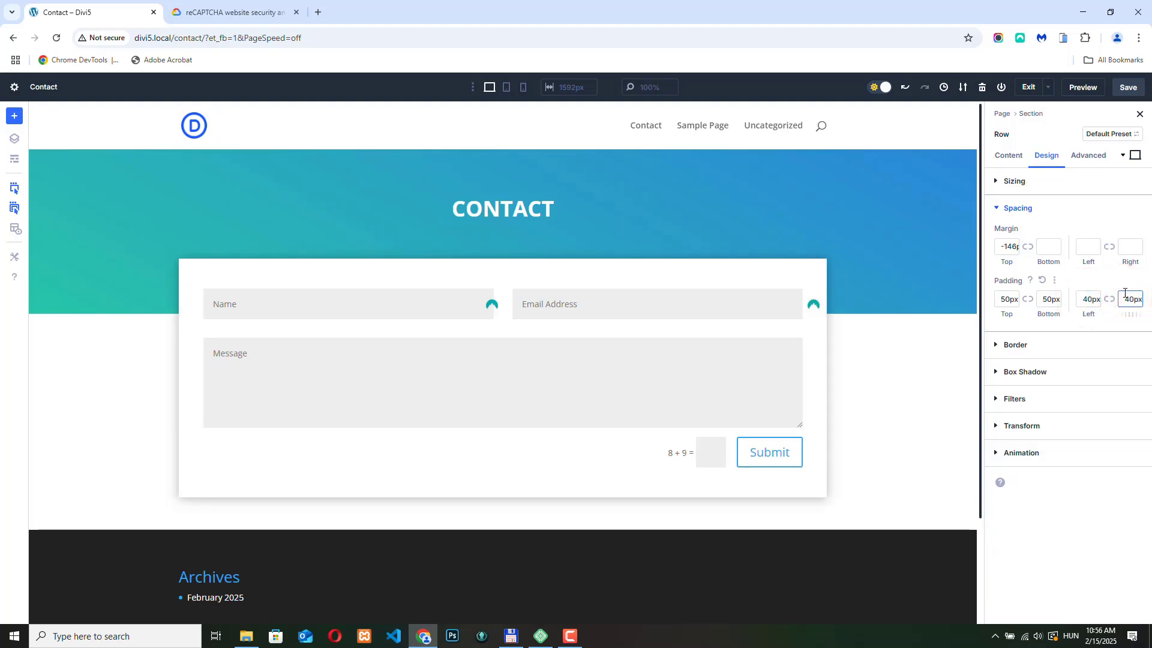
# Open the live page divi5.local/contact in a new browser tab to check the layout
pyautogui.click(202, 37)
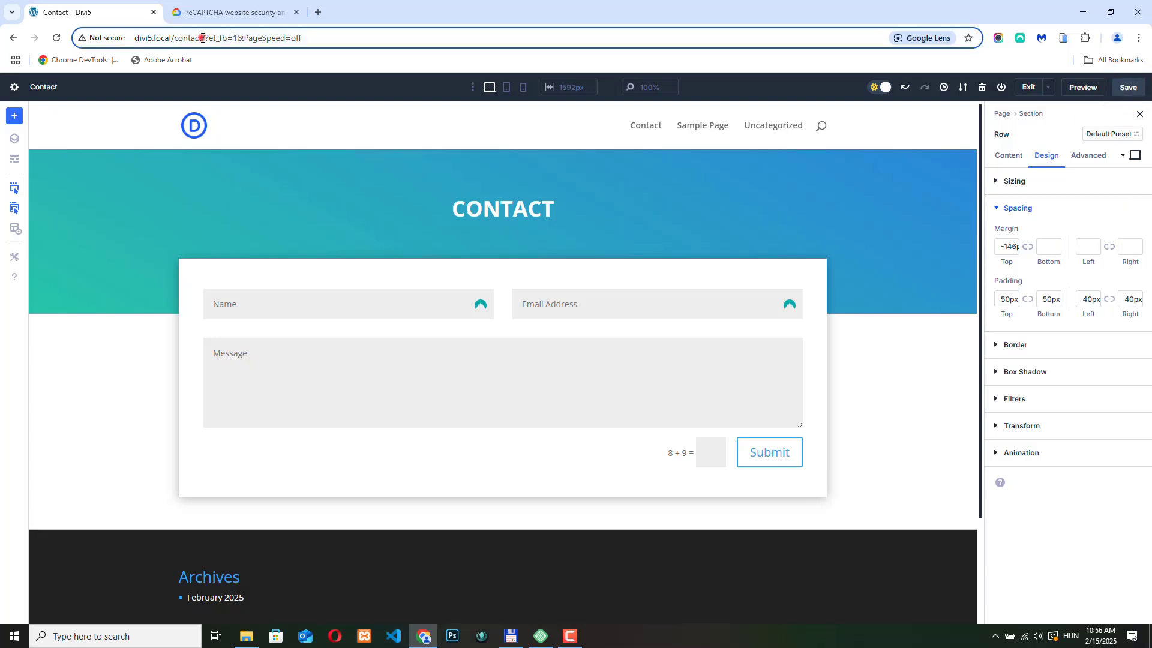
pyautogui.moveTo(203, 38); pyautogui.dragTo(134, 38)
pyautogui.rightClick(163, 38)
pyautogui.click(209, 153)
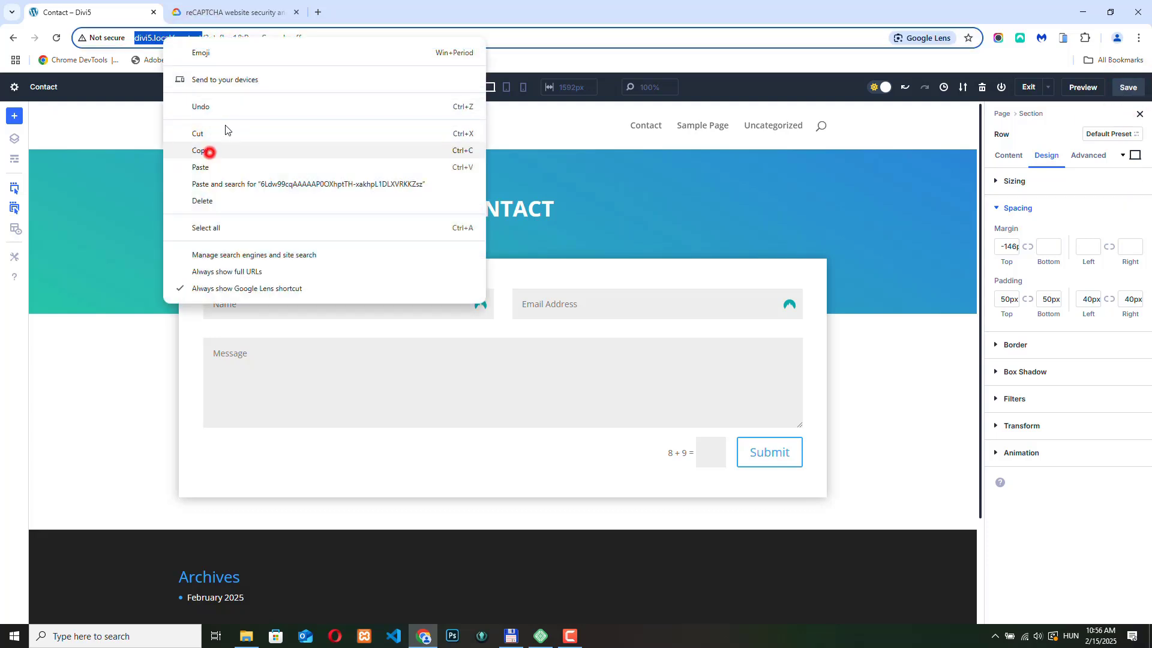
pyautogui.click(318, 12)
pyautogui.rightClick(312, 38)
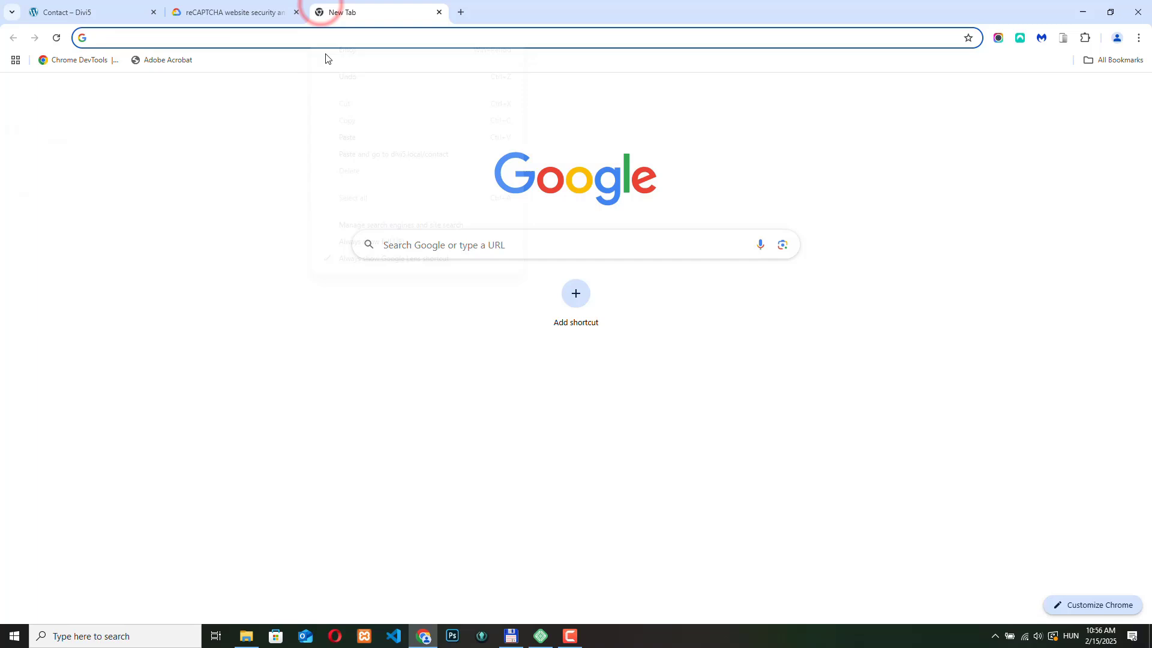
pyautogui.click(375, 157)
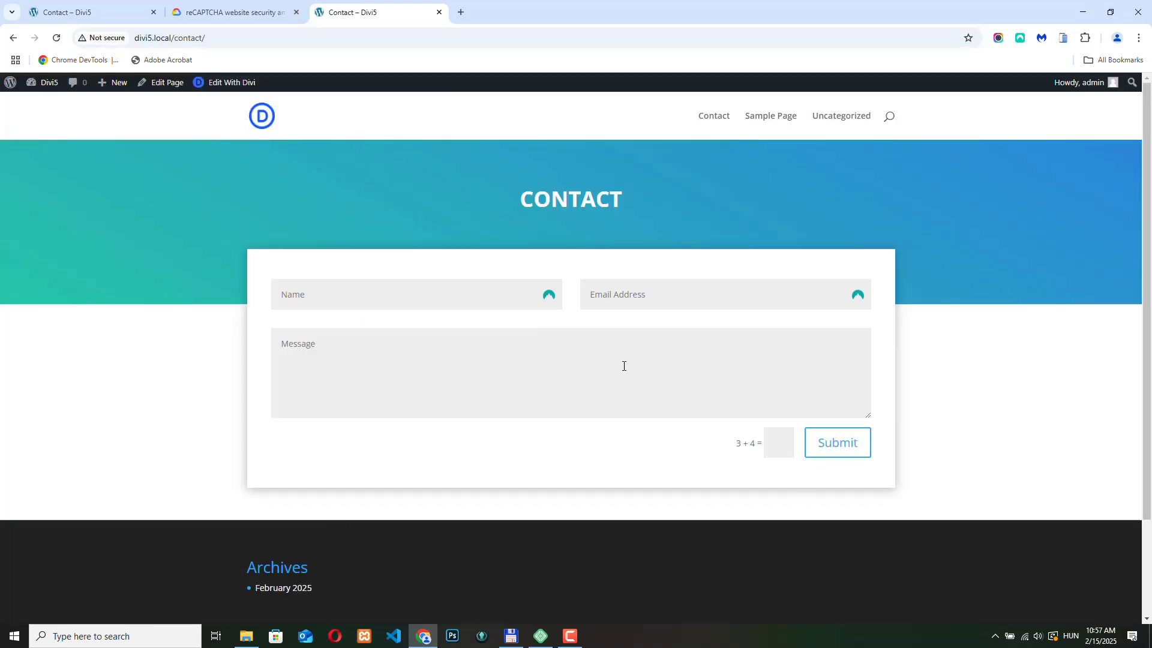
# Return to the Divi builder and add a new field titled Phone to the Contact Form module
pyautogui.click(69, 12)
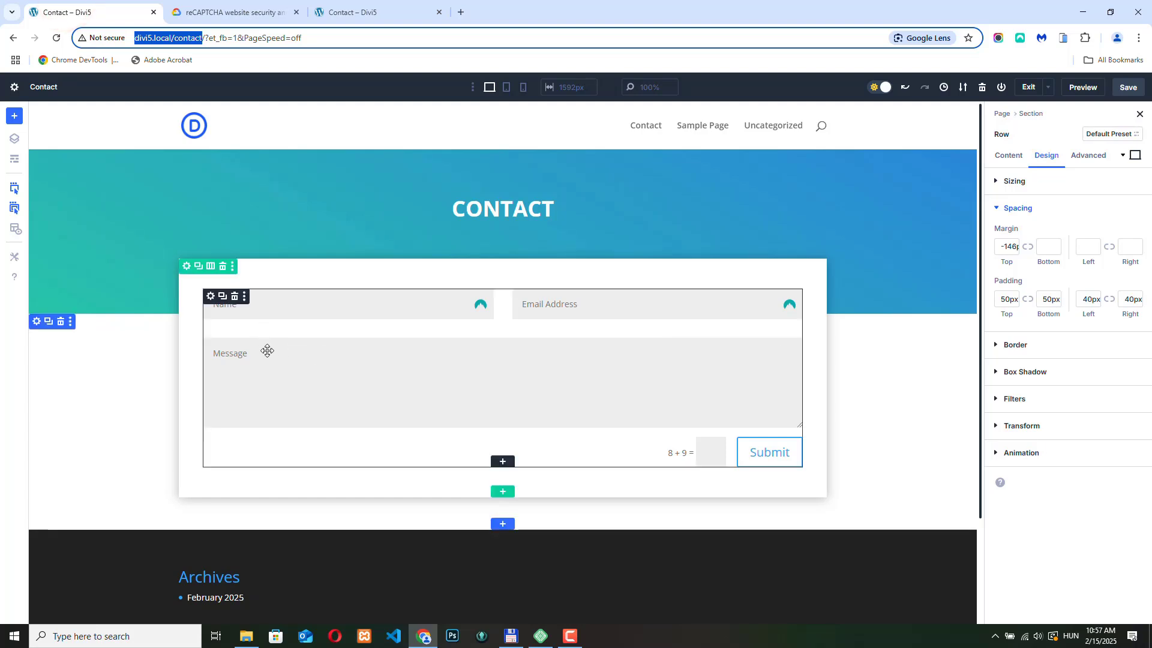
pyautogui.click(211, 297)
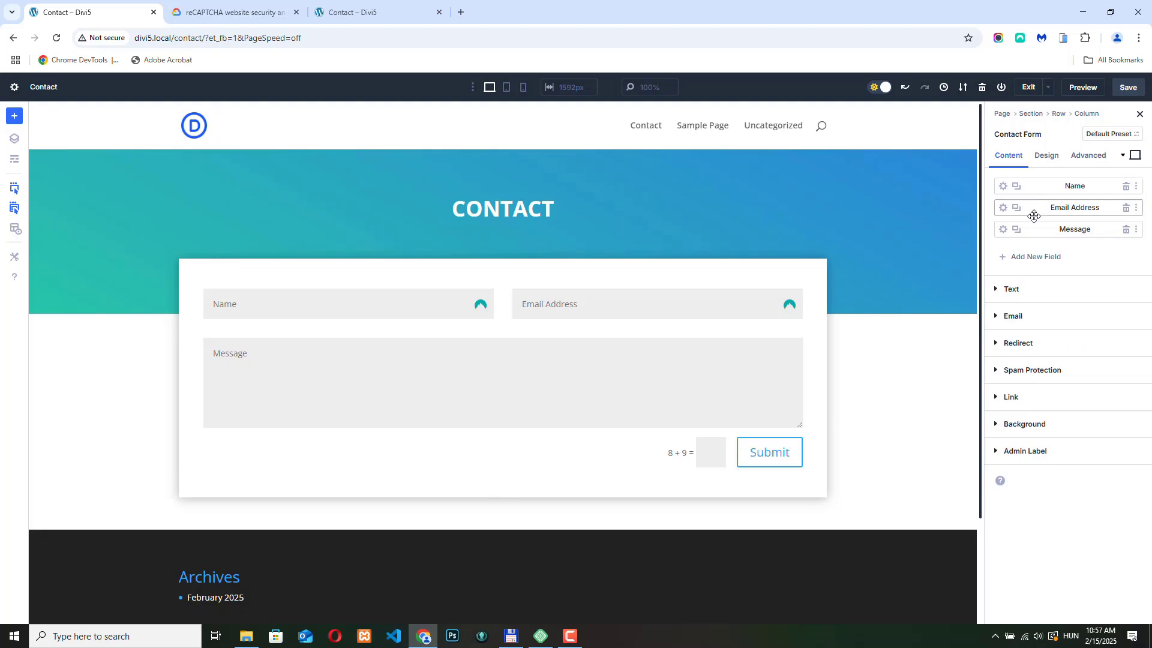
pyautogui.click(1035, 258)
pyautogui.click(1034, 260)
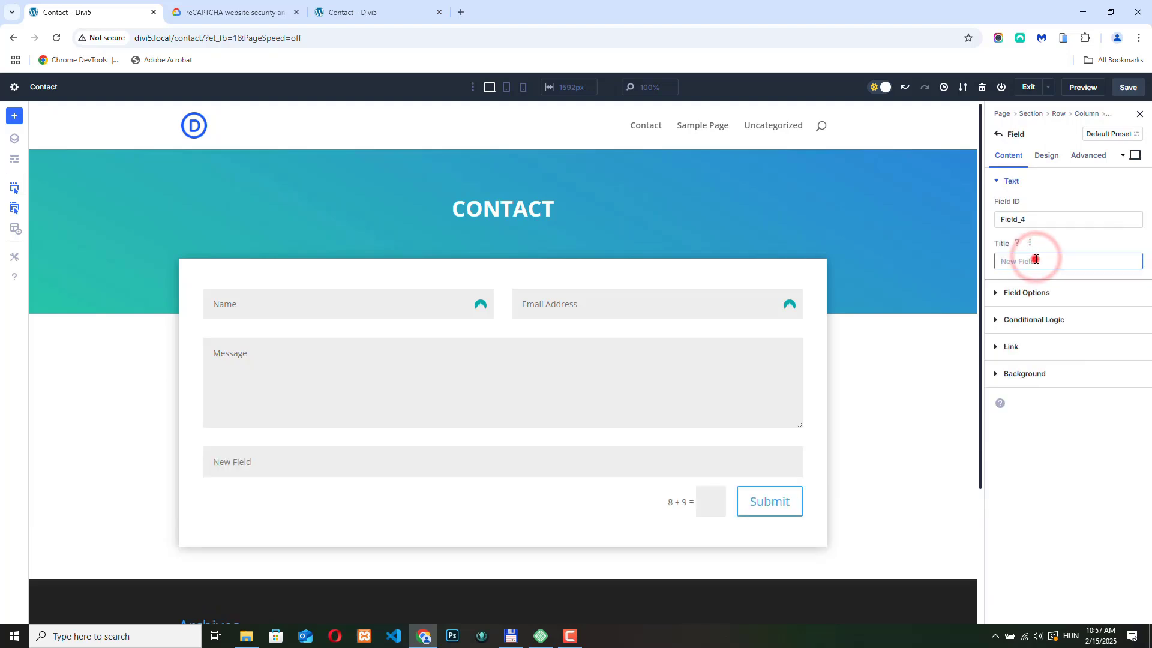
pyautogui.write('Phone')
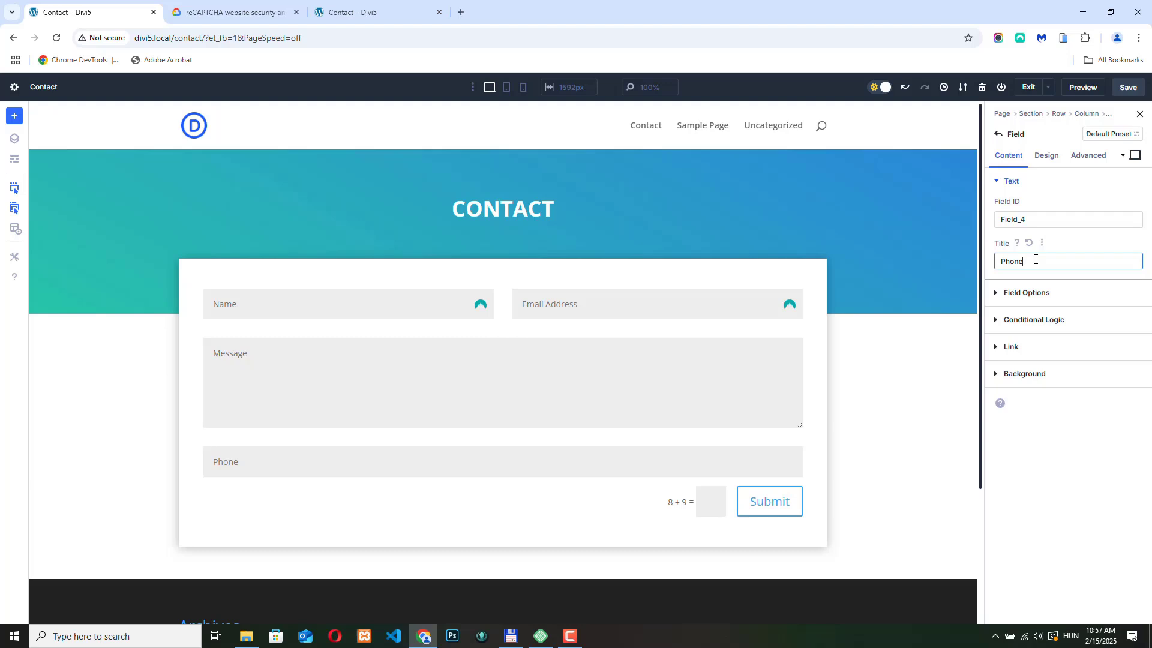
# Add another new field titled Subject to the contact form
pyautogui.click(998, 133)
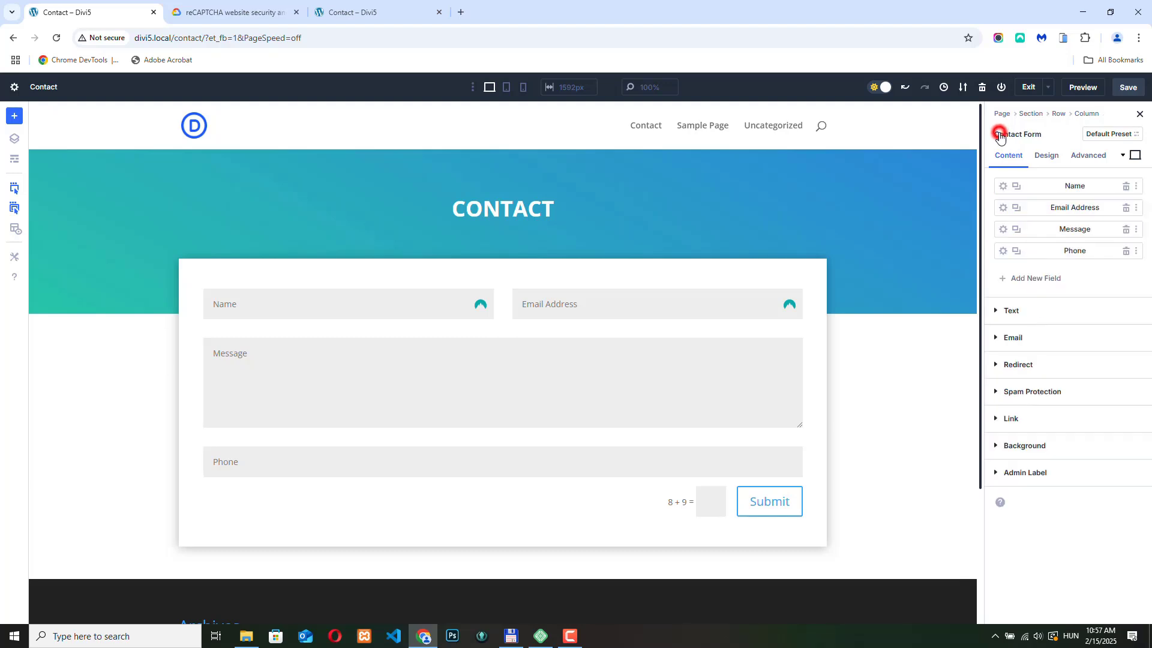
pyautogui.click(1026, 279)
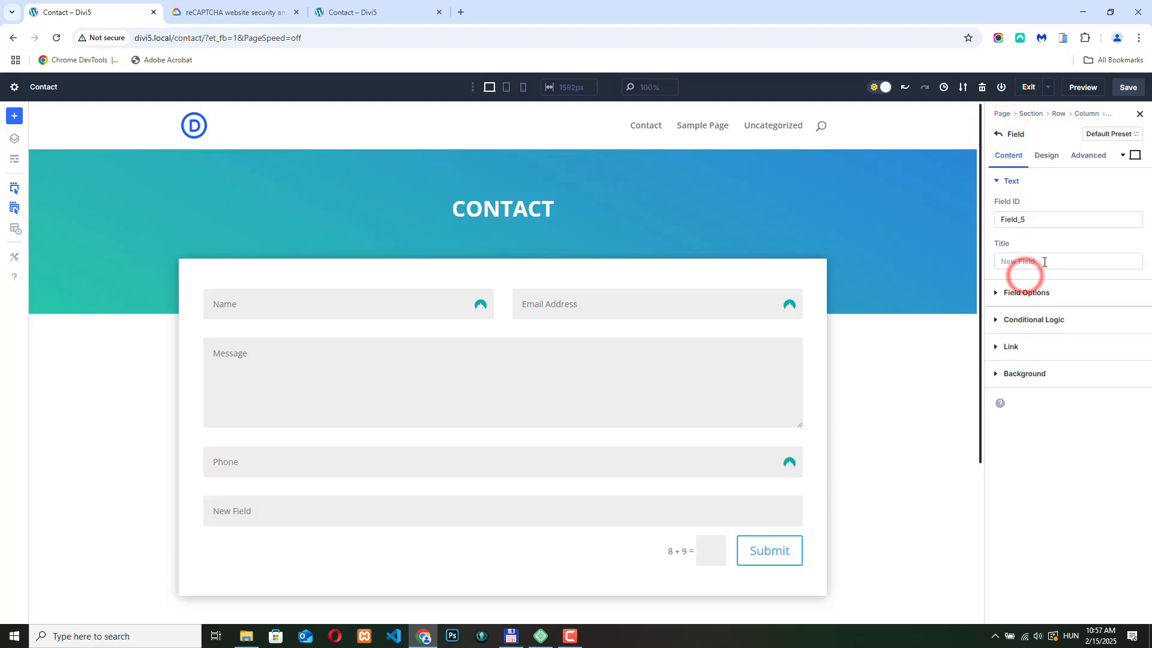
pyautogui.click(1032, 261)
pyautogui.write('Subject')
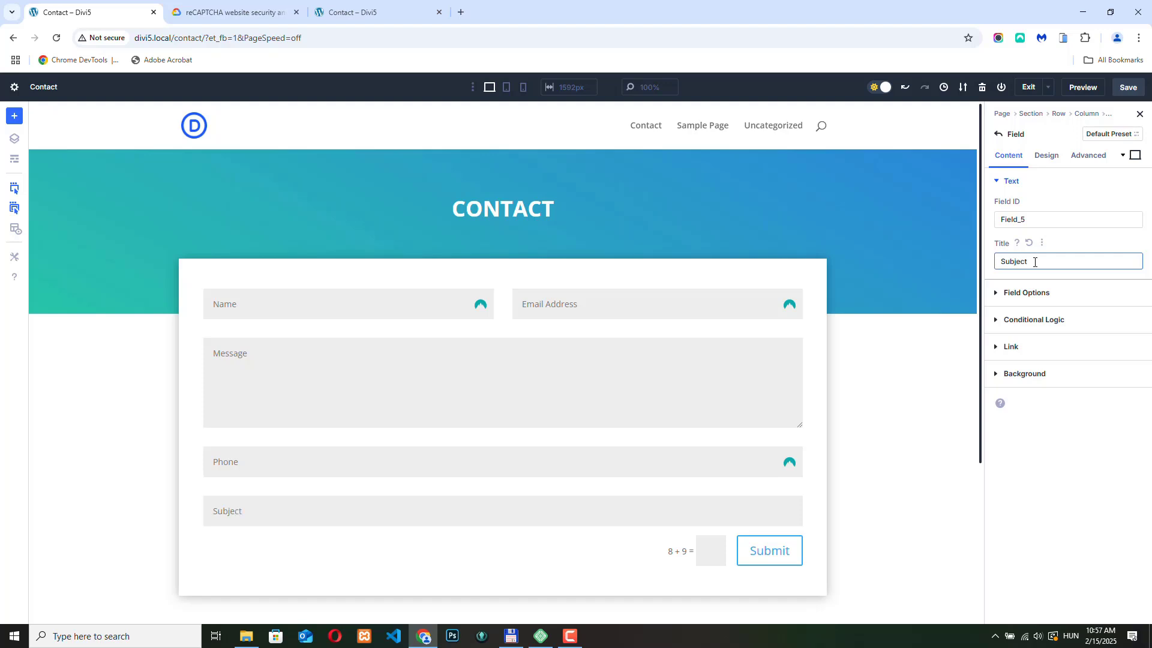
# Reorder the contact form's fields so that Phone and Subject come before Message
pyautogui.click(998, 134)
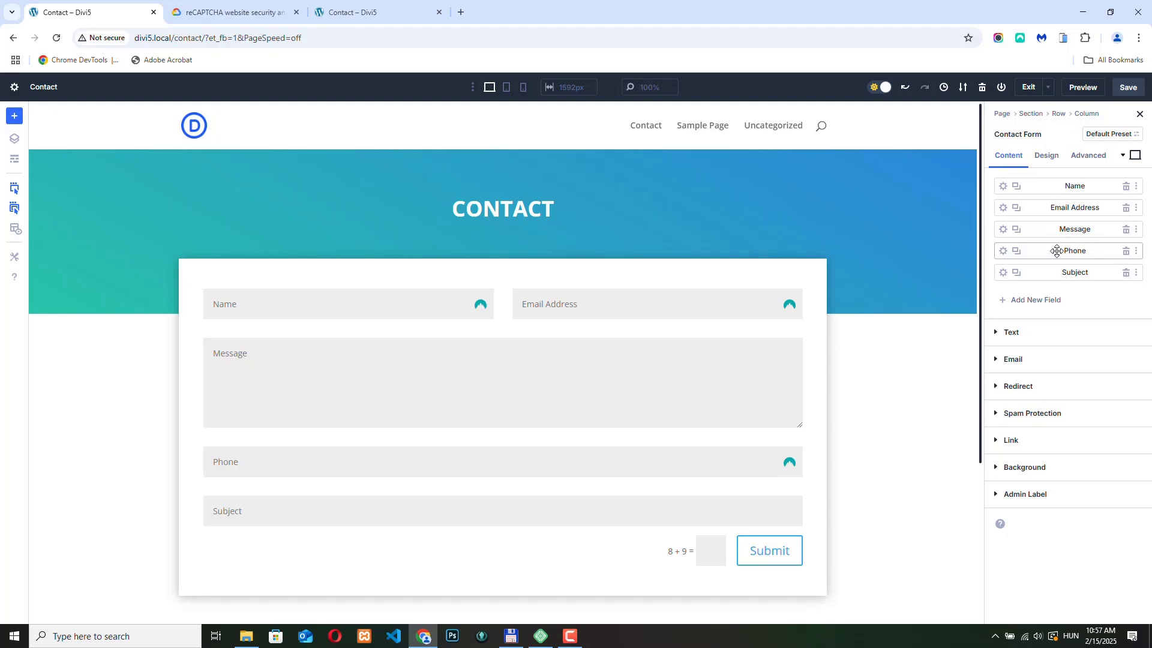
pyautogui.moveTo(1049, 252); pyautogui.dragTo(1048, 229)
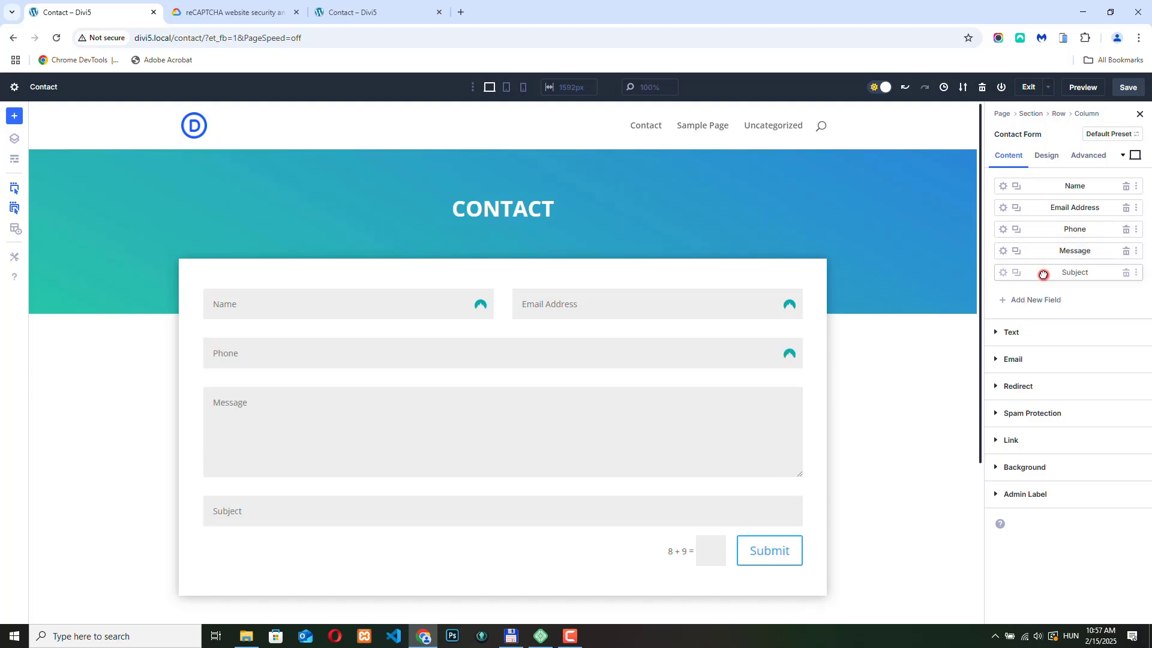
pyautogui.moveTo(1043, 275); pyautogui.dragTo(1043, 254)
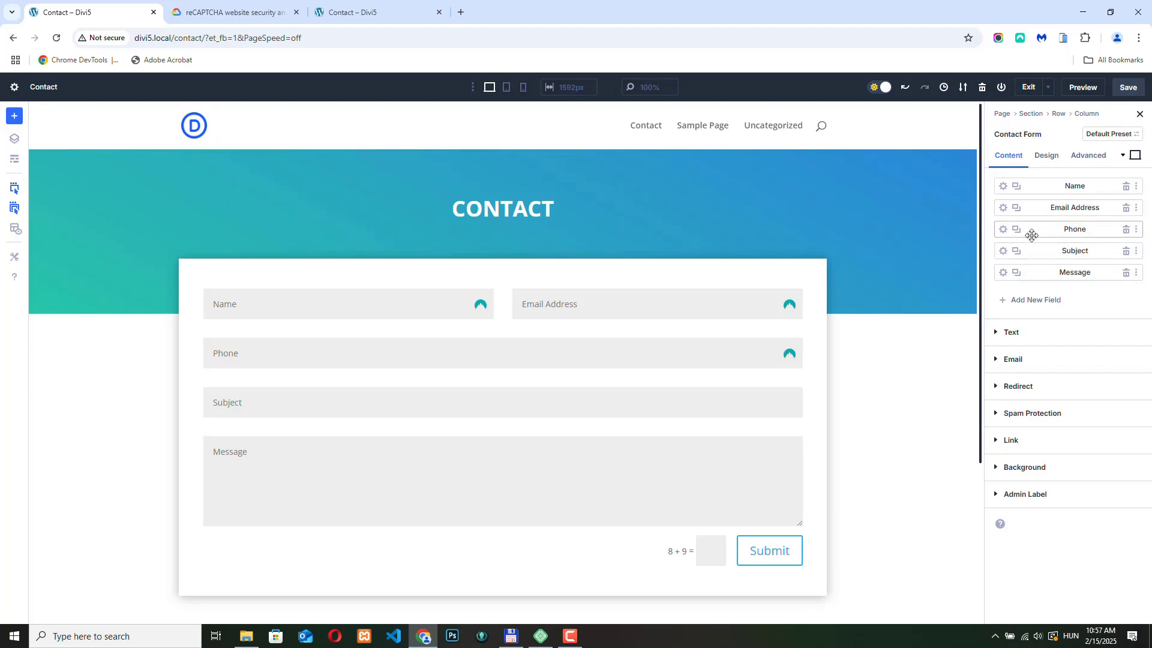
# Turn off the Make Fullwidth option in the Phone field's layout settings
pyautogui.click(1003, 229)
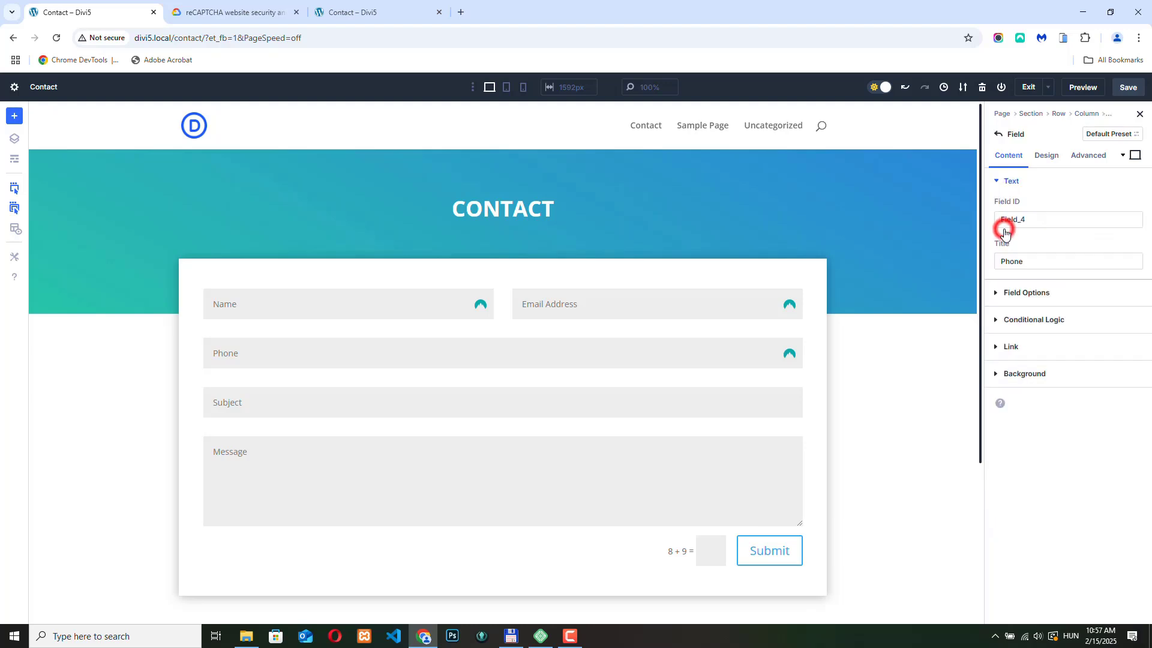
pyautogui.click(1046, 157)
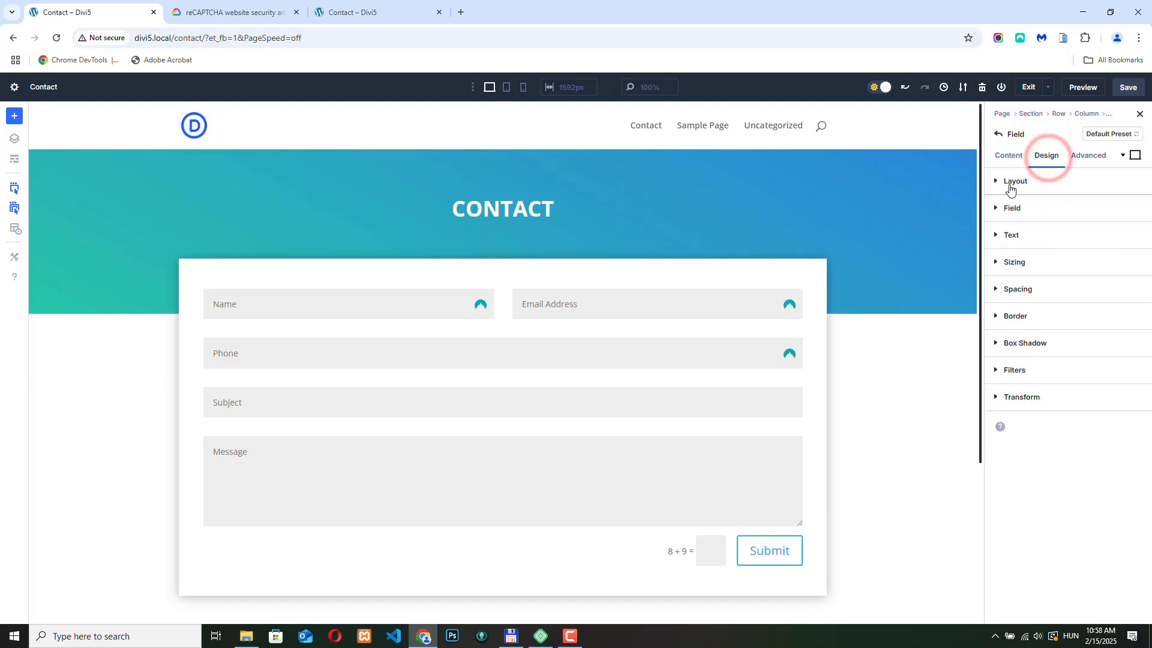
pyautogui.click(998, 180)
pyautogui.click(1008, 219)
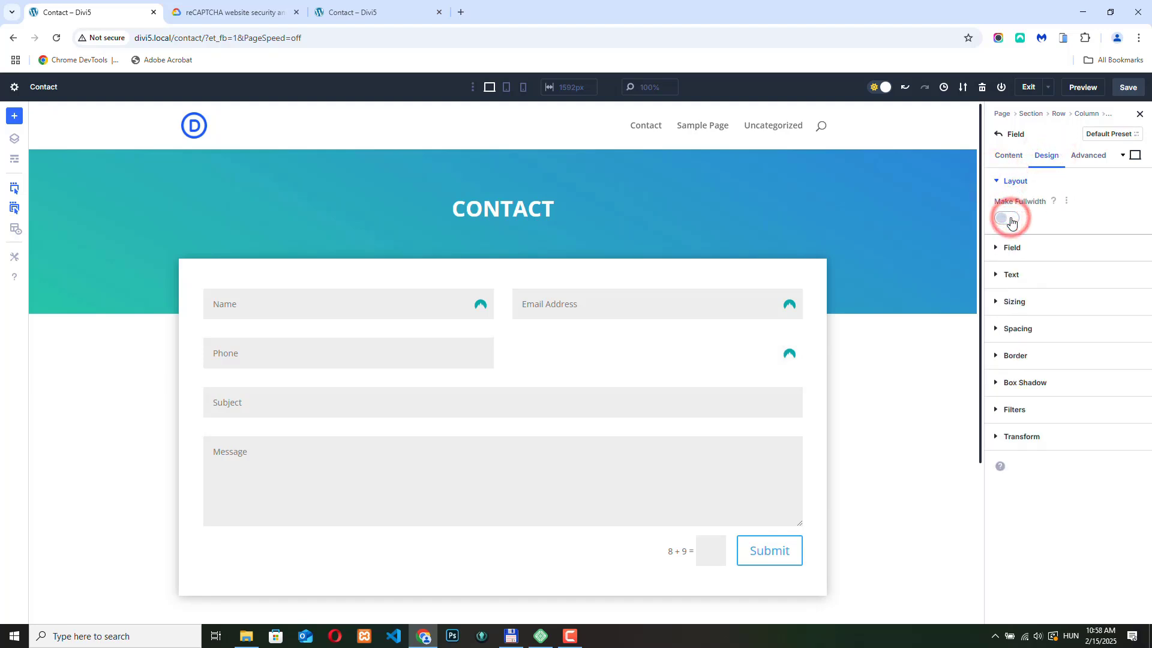
# Turn off the Make Fullwidth option for the Subject field so it sits beside Phone
pyautogui.click(997, 136)
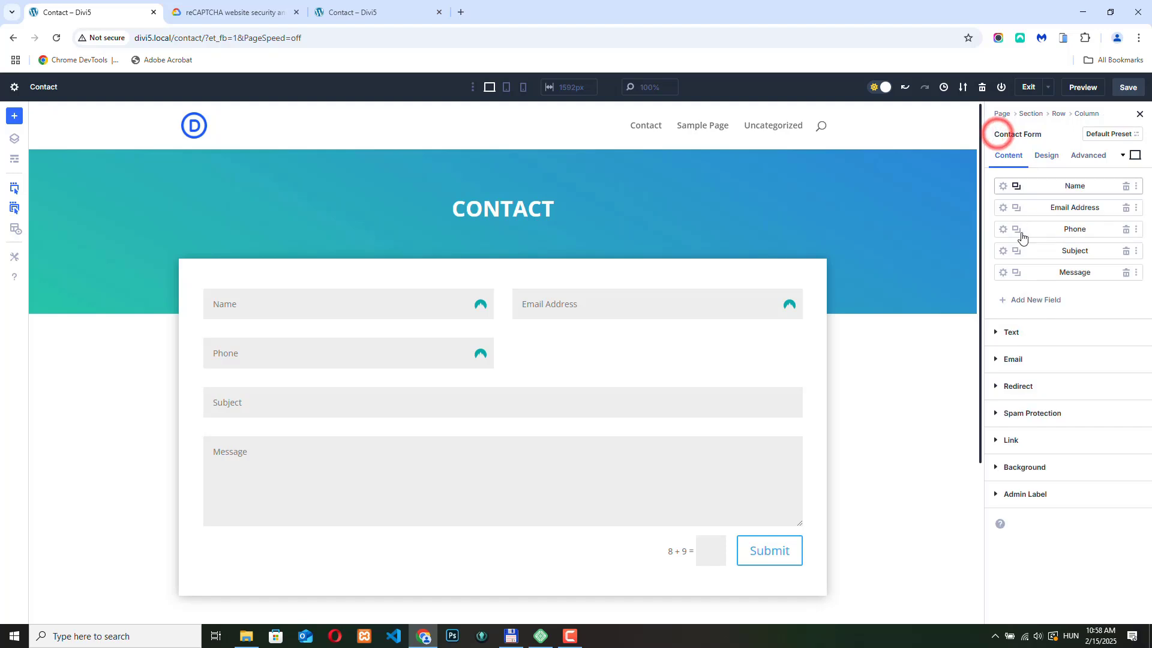
pyautogui.click(1005, 252)
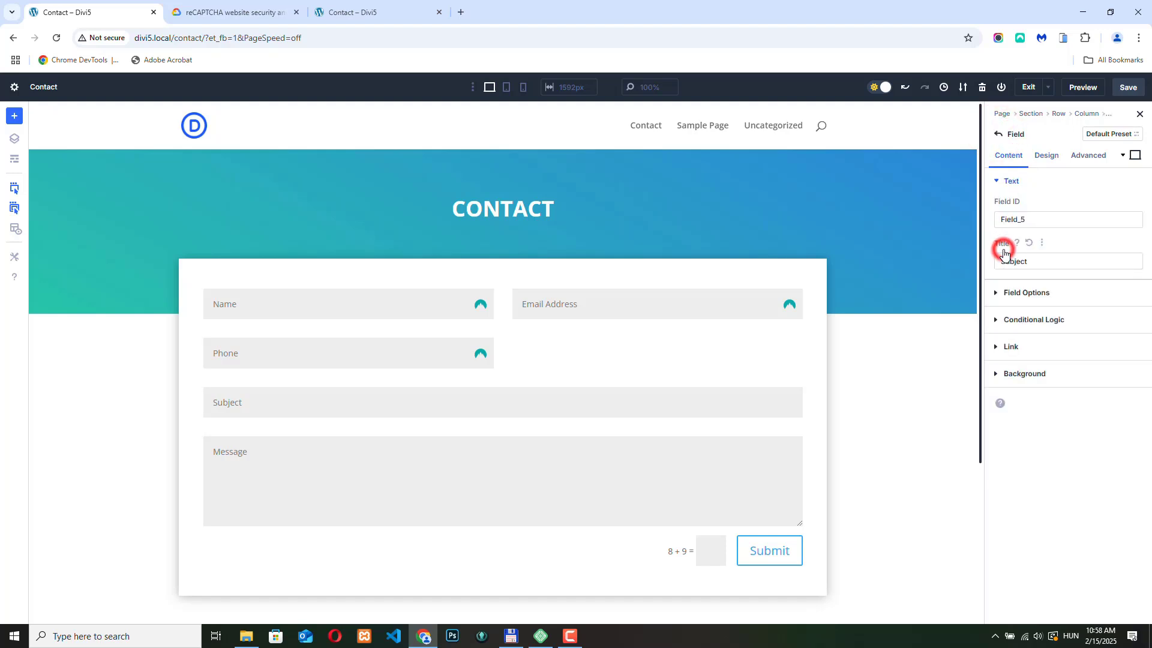
pyautogui.click(1047, 157)
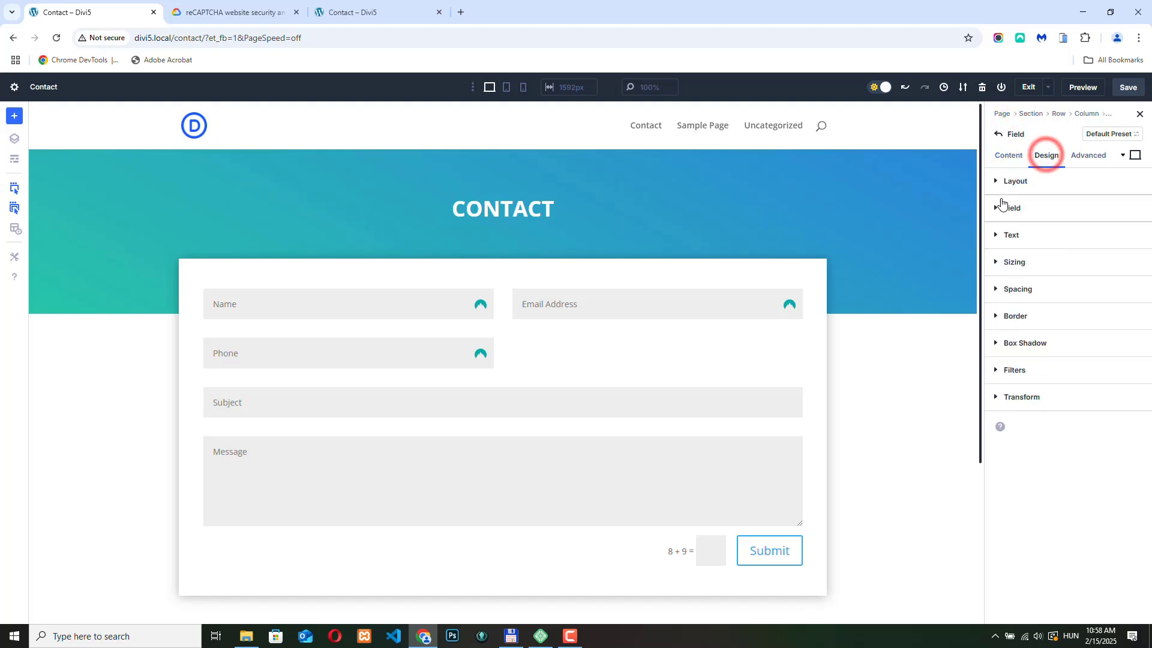
pyautogui.click(1000, 180)
pyautogui.click(1009, 218)
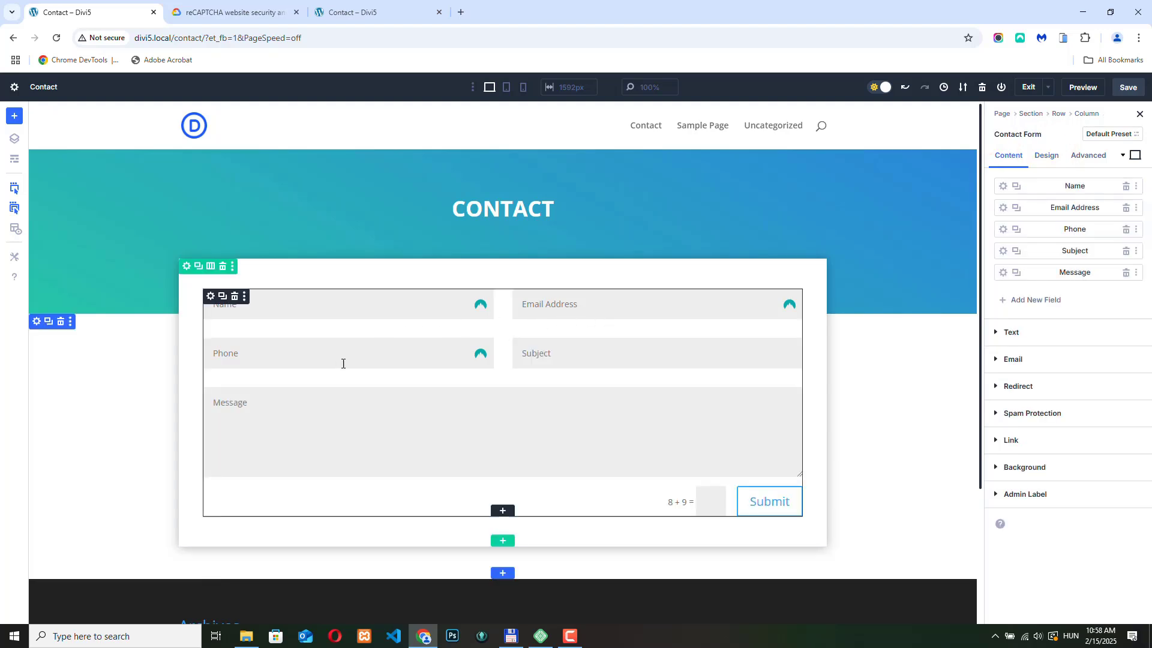
# Open the Name field's settings and display its field options, including the required-field setting
pyautogui.click(1002, 187)
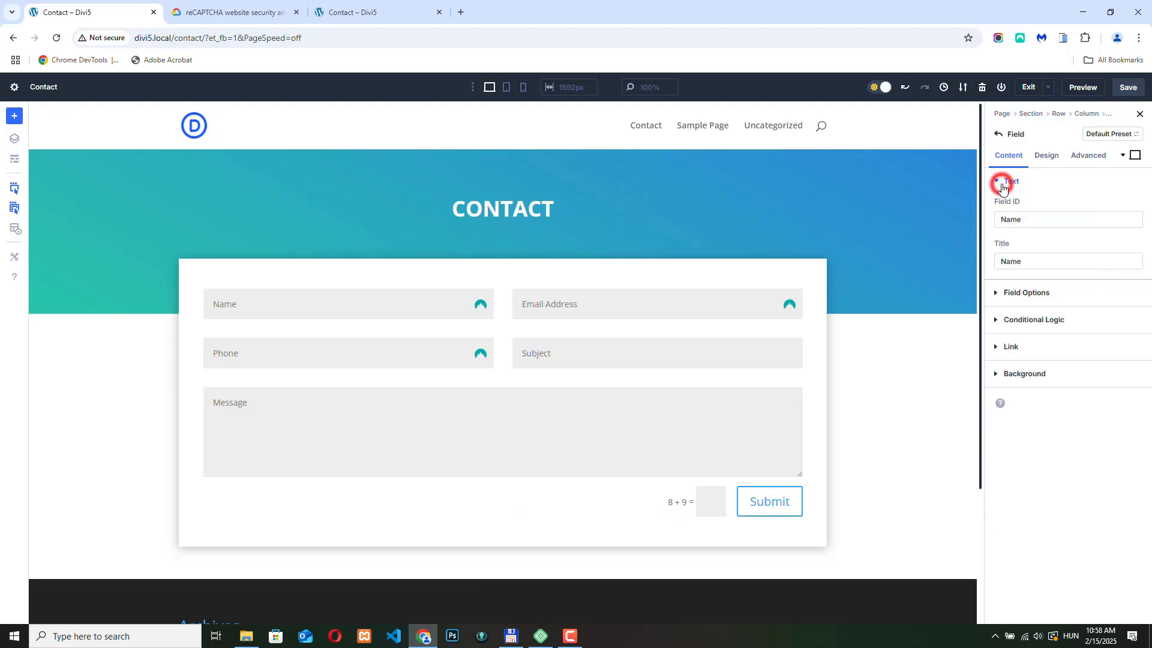
pyautogui.click(1049, 293)
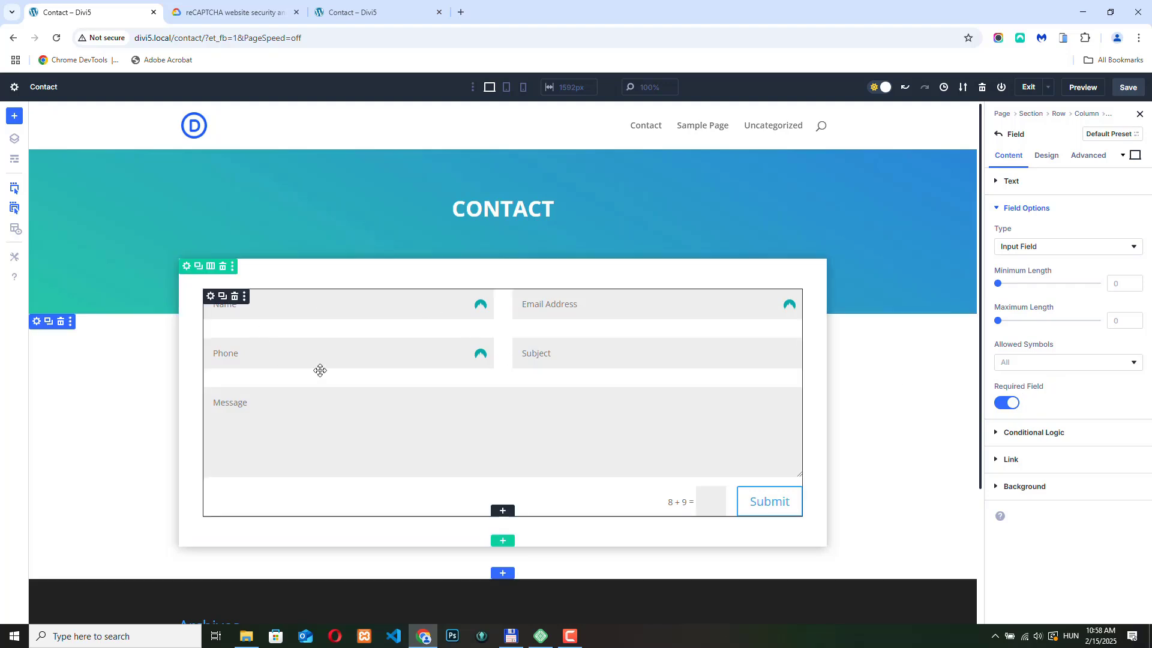
# Set the background color of the contact form's fields to white (#ffffff)
pyautogui.click(998, 134)
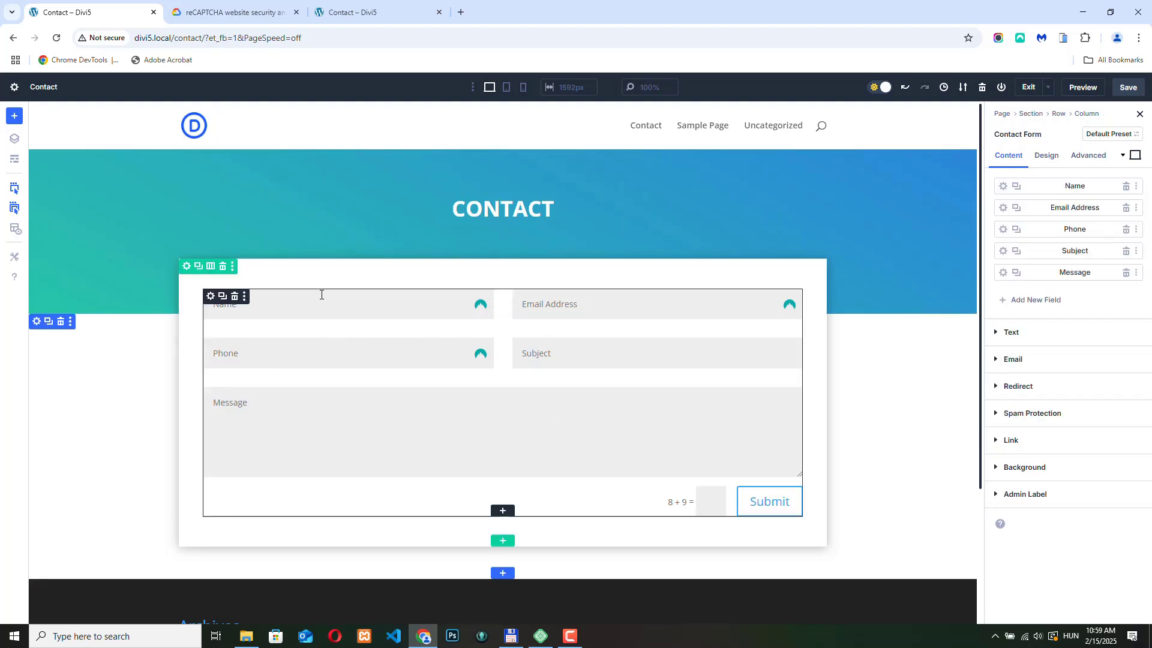
pyautogui.click(210, 298)
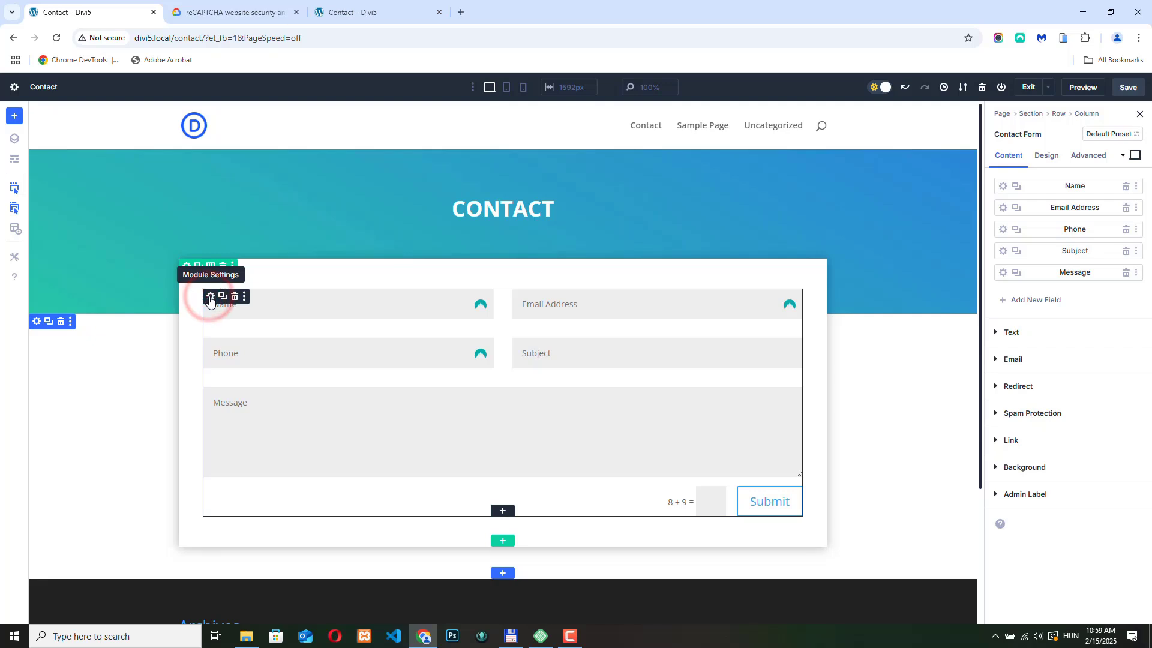
pyautogui.click(1047, 155)
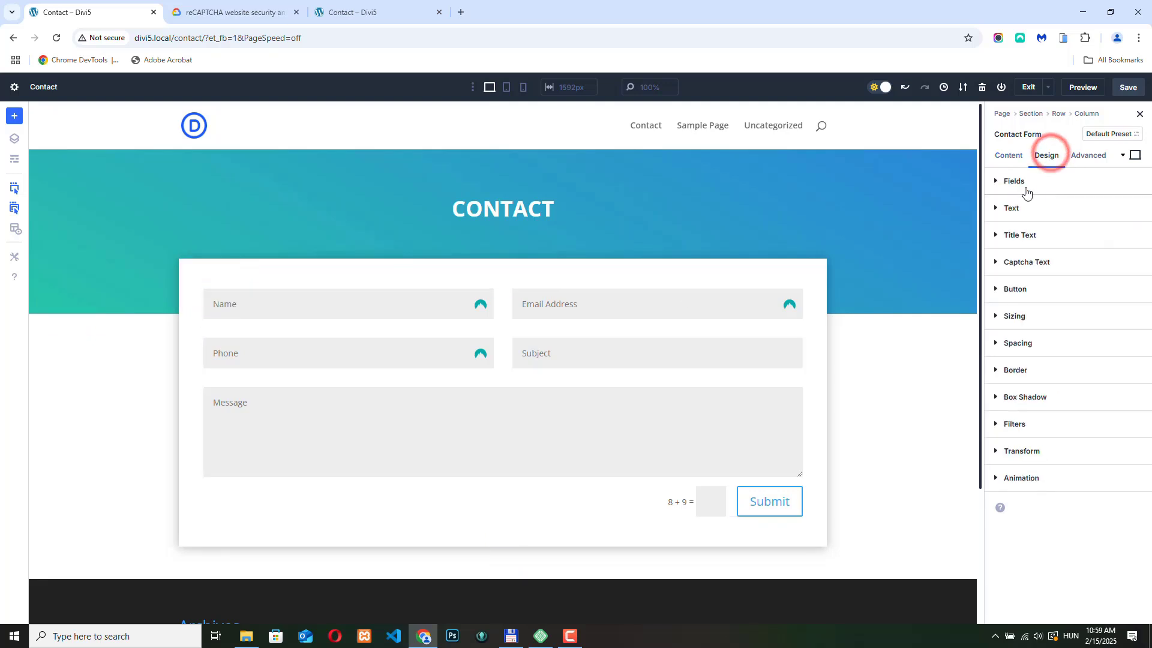
pyautogui.click(1001, 181)
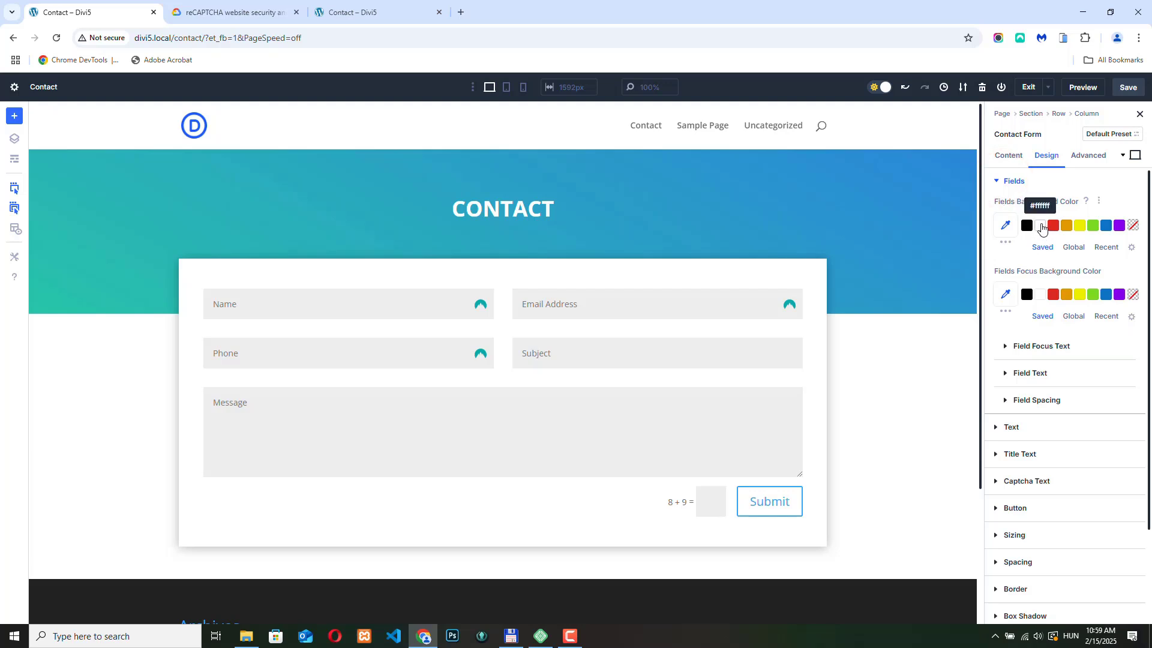
pyautogui.click(1041, 226)
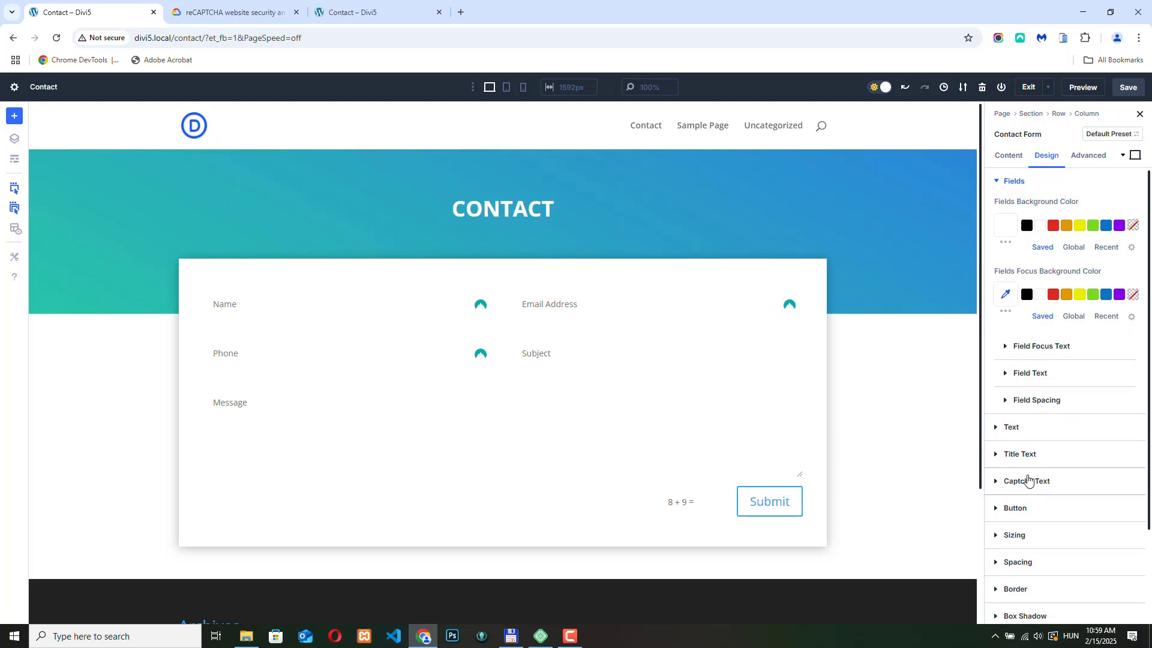
# Give the form inputs a bottom border 1px wide in gray #7c7c7c
pyautogui.scroll(-2, 1044, 489)
pyautogui.click(1046, 478)
pyautogui.scroll(-3, 1074, 360)
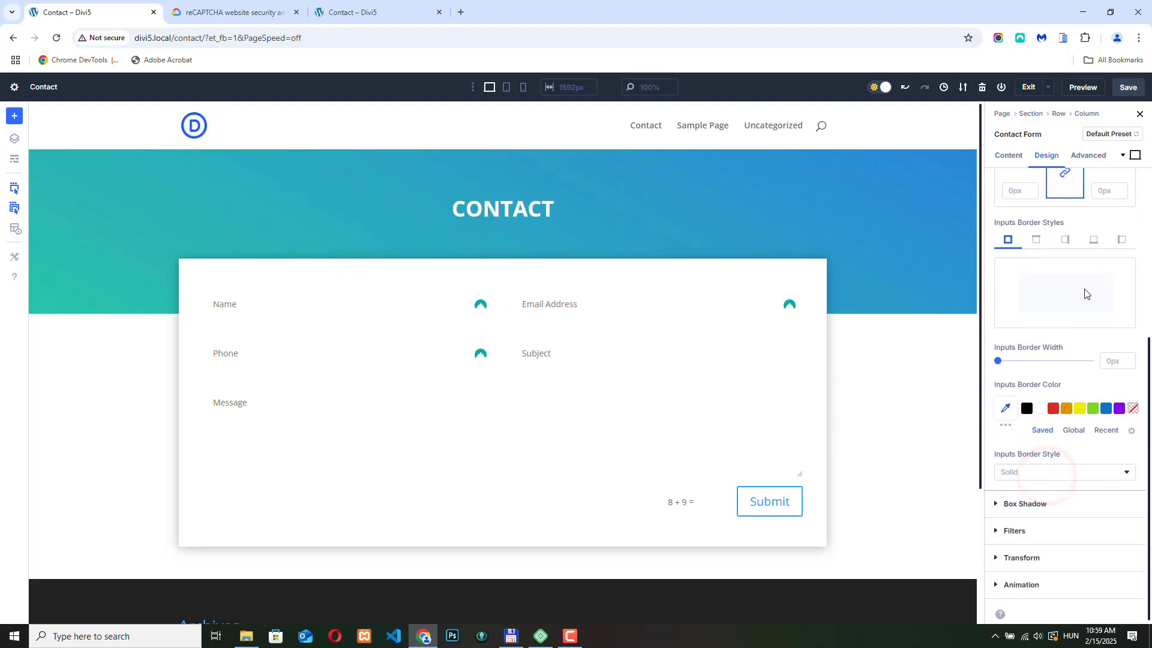
pyautogui.click(1093, 241)
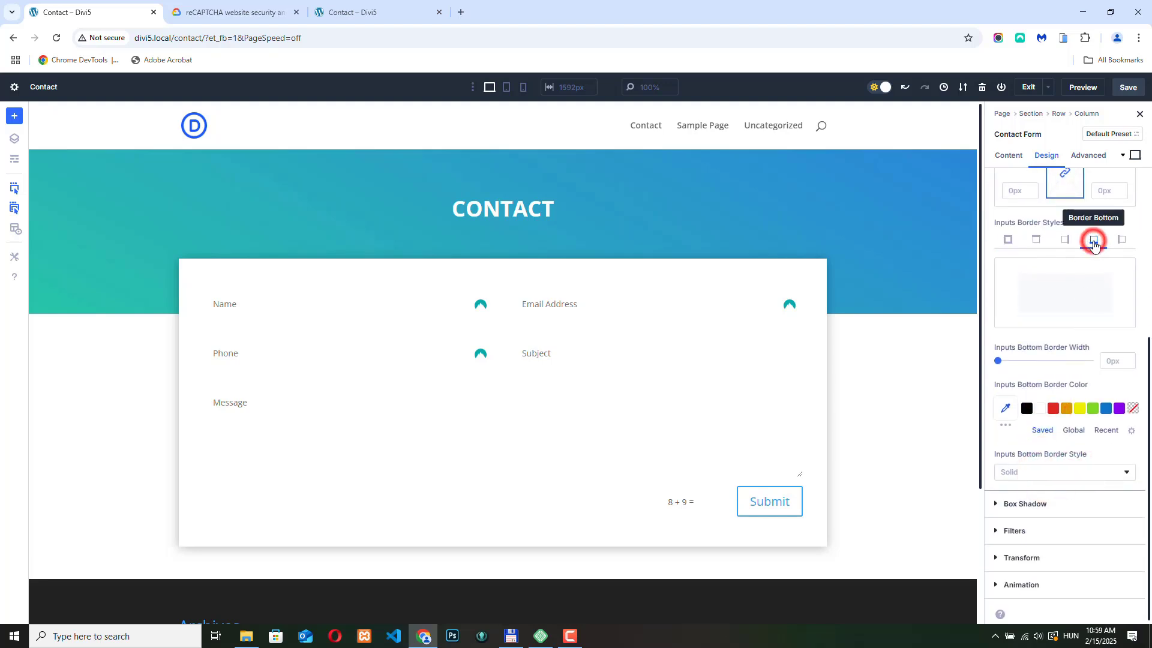
pyautogui.click(1130, 358)
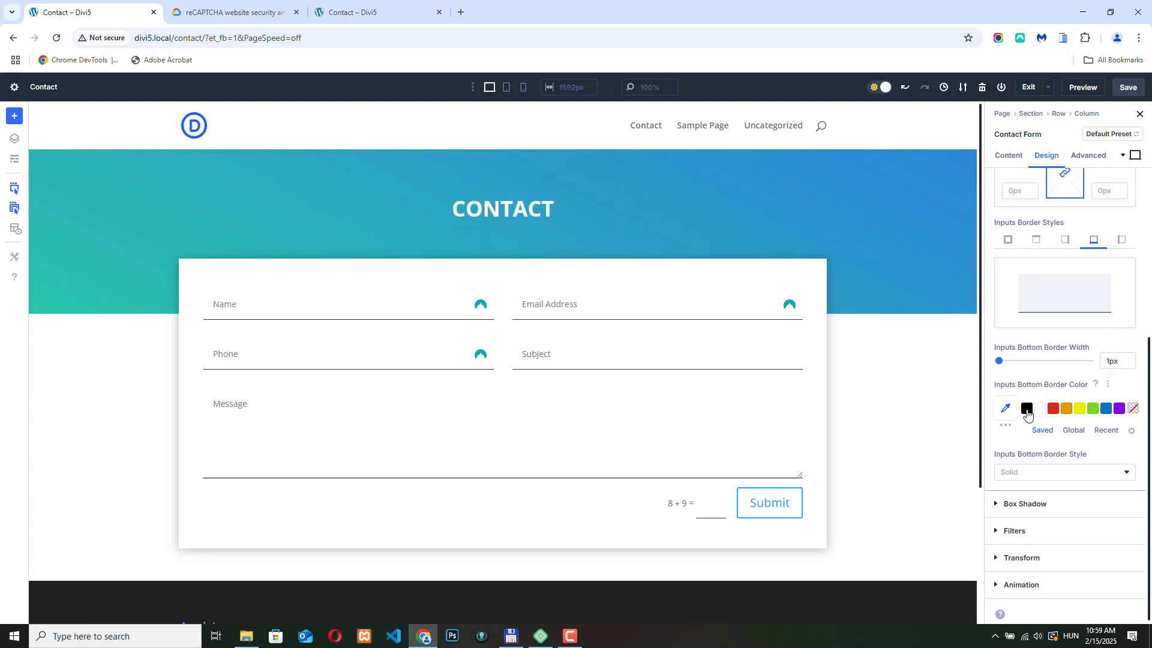
pyautogui.click(1005, 410)
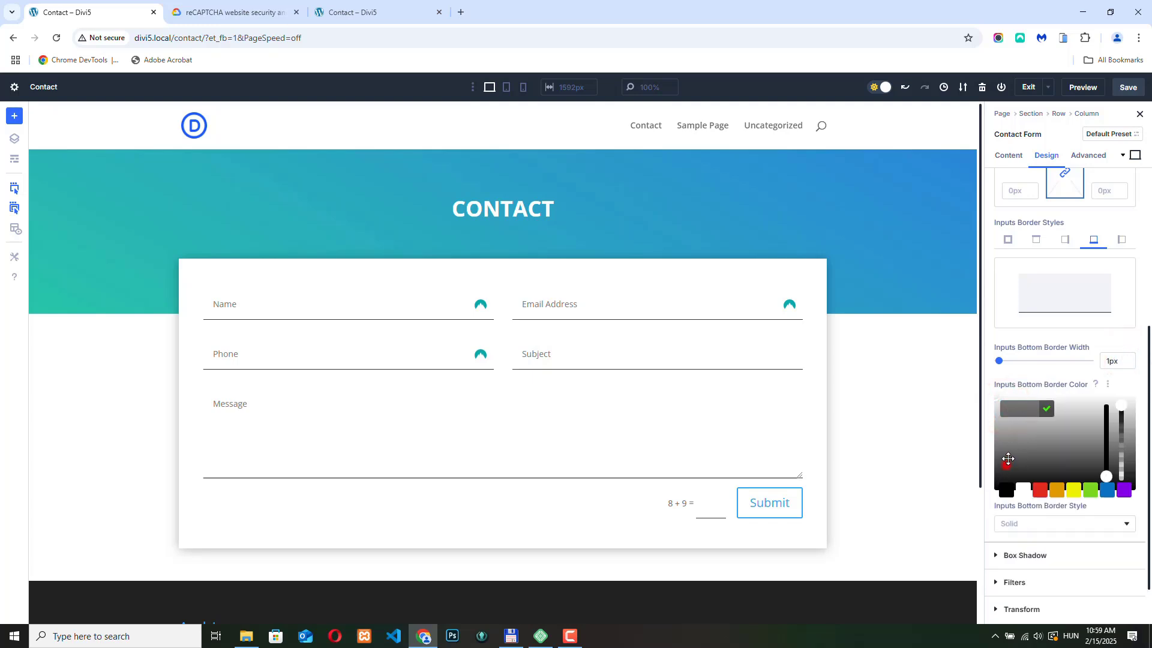
pyautogui.moveTo(1008, 459); pyautogui.dragTo(1019, 443)
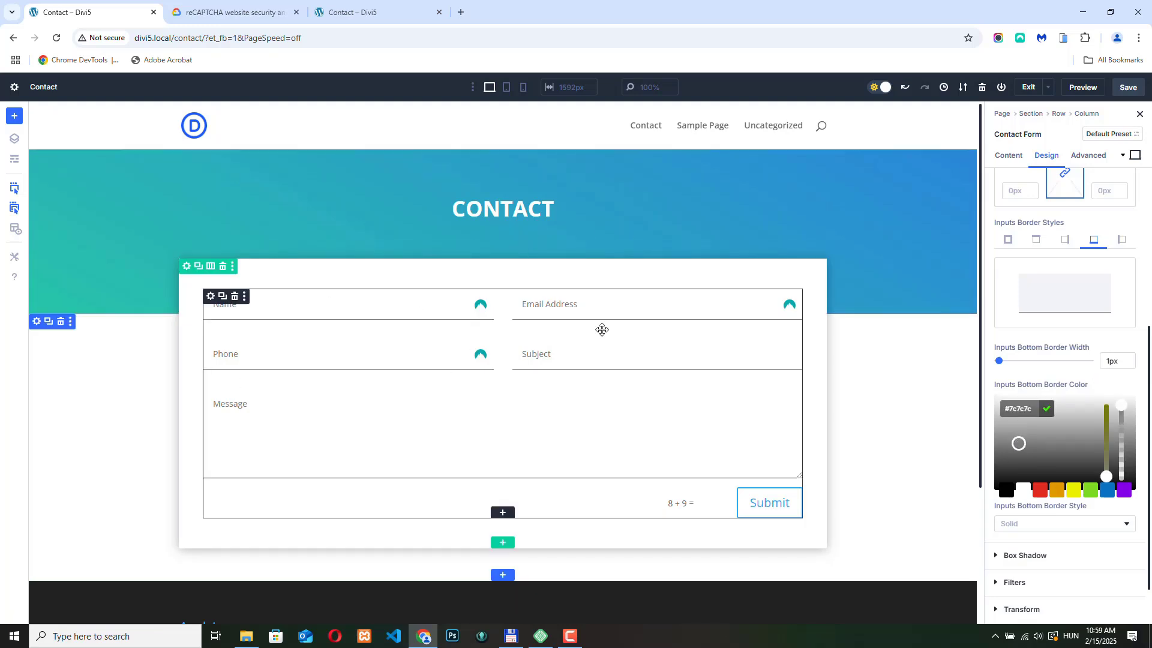
# Turn off the basic captcha in the contact form's spam protection settings
pyautogui.scroll(5, 1049, 179)
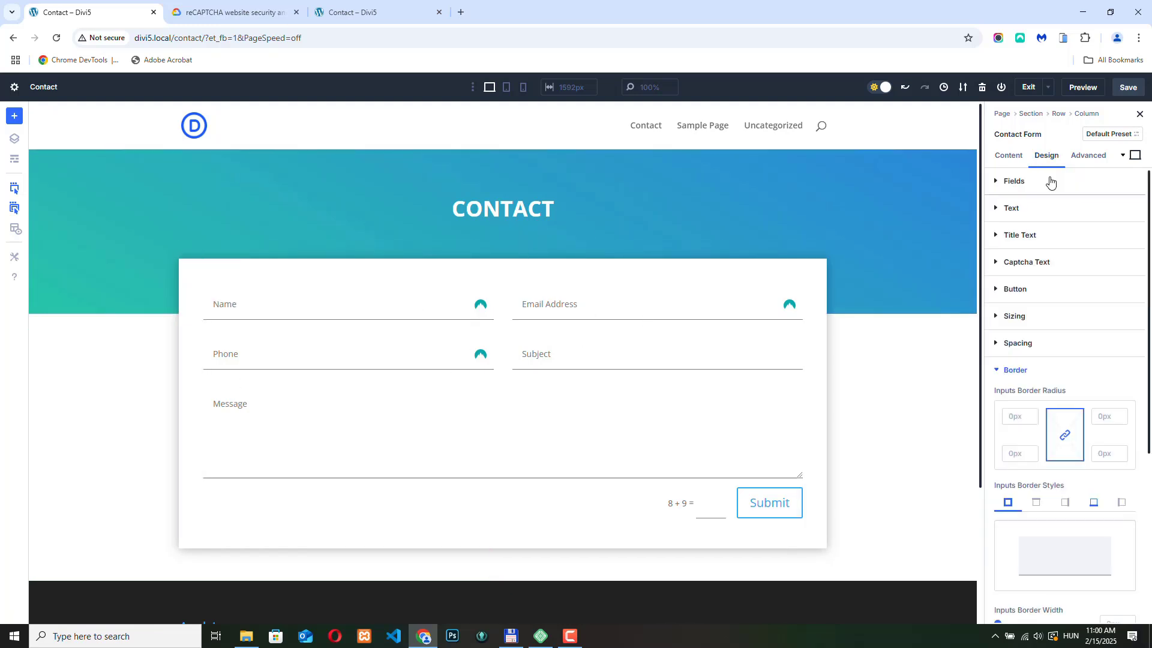
pyautogui.click(1008, 154)
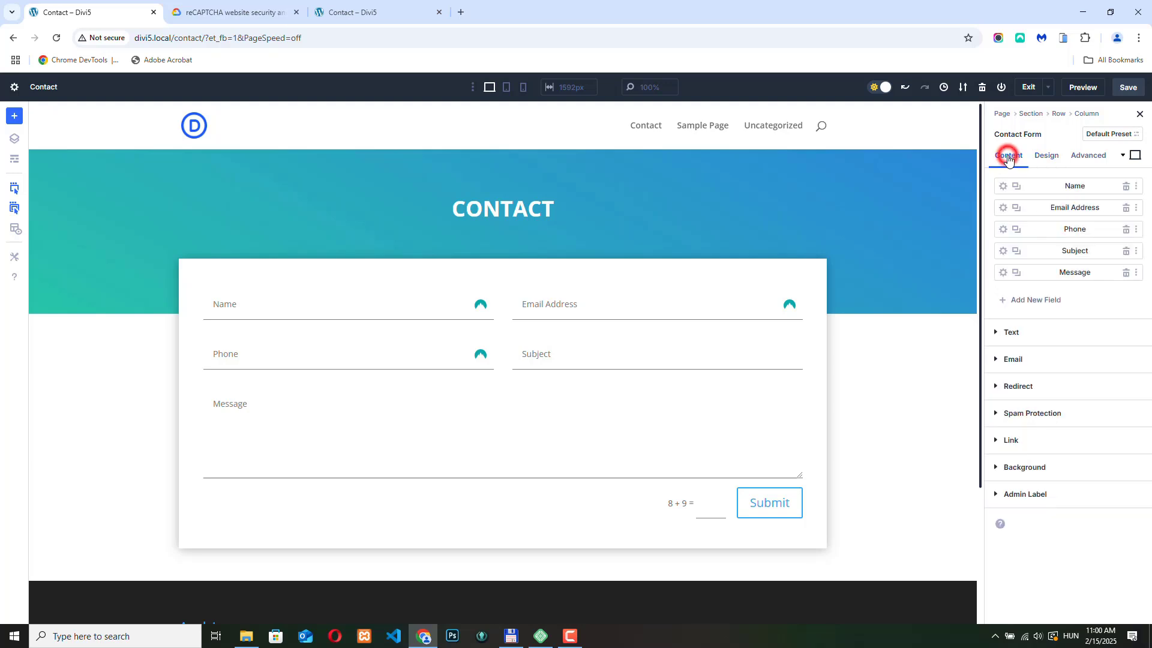
pyautogui.click(1033, 414)
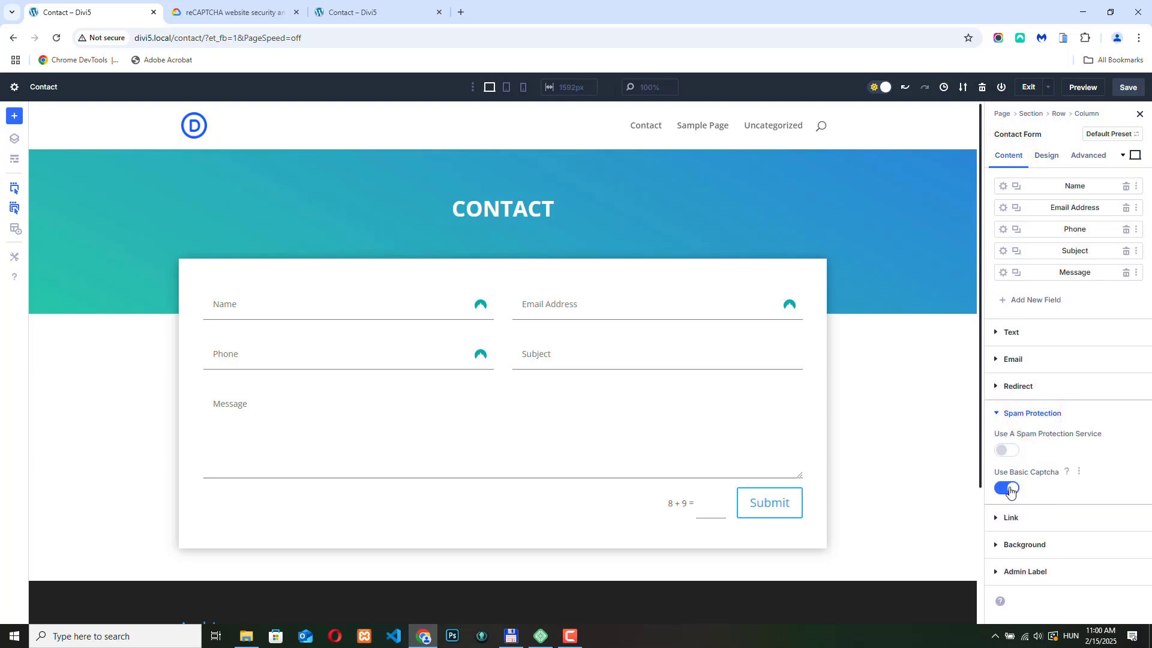
pyautogui.click(1008, 488)
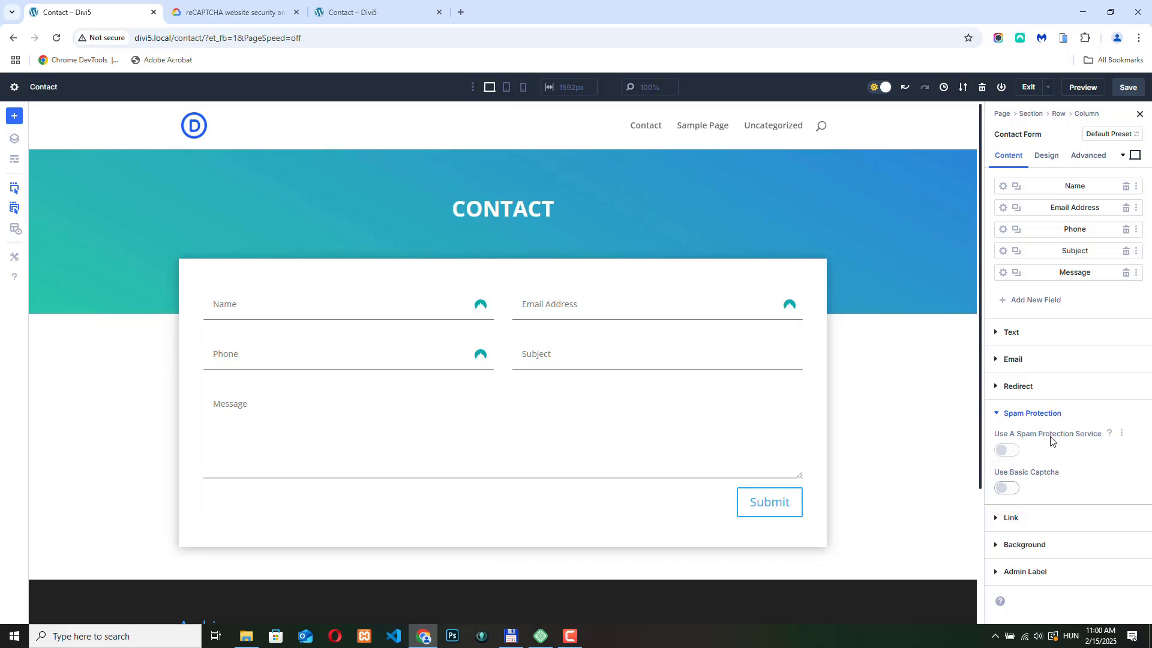
# Set the form's submit button text to "Send message" and its success message to "Your message has been received successfully!"
pyautogui.click(1016, 334)
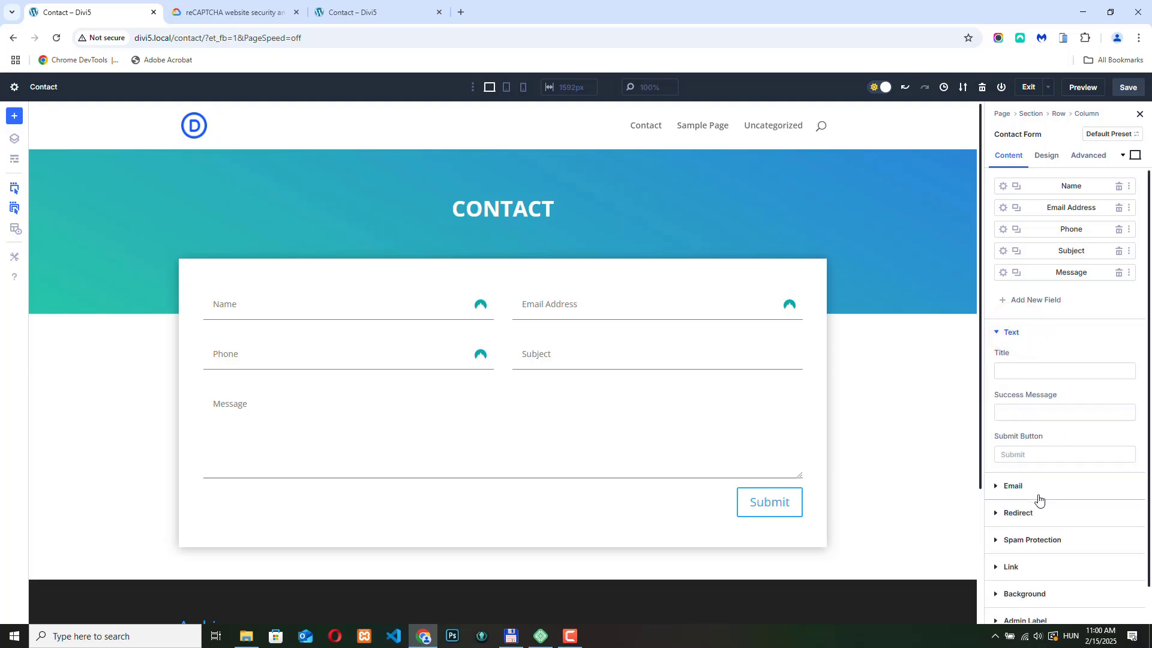
pyautogui.click(1029, 454)
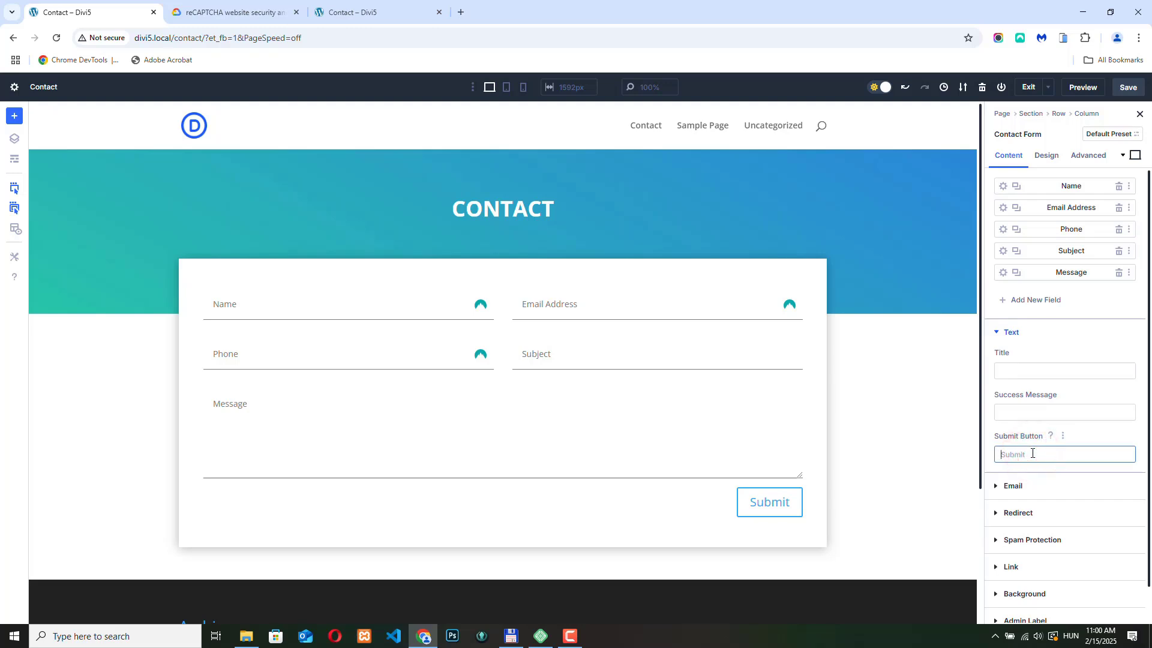
pyautogui.write('Send messag')
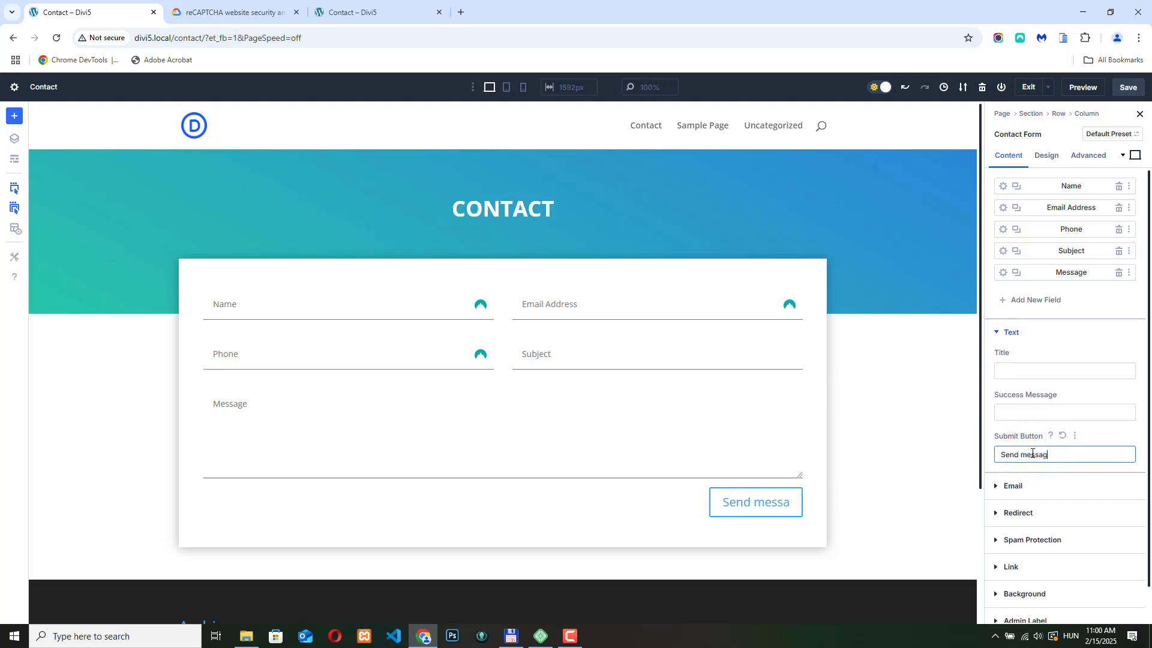
pyautogui.write('e')
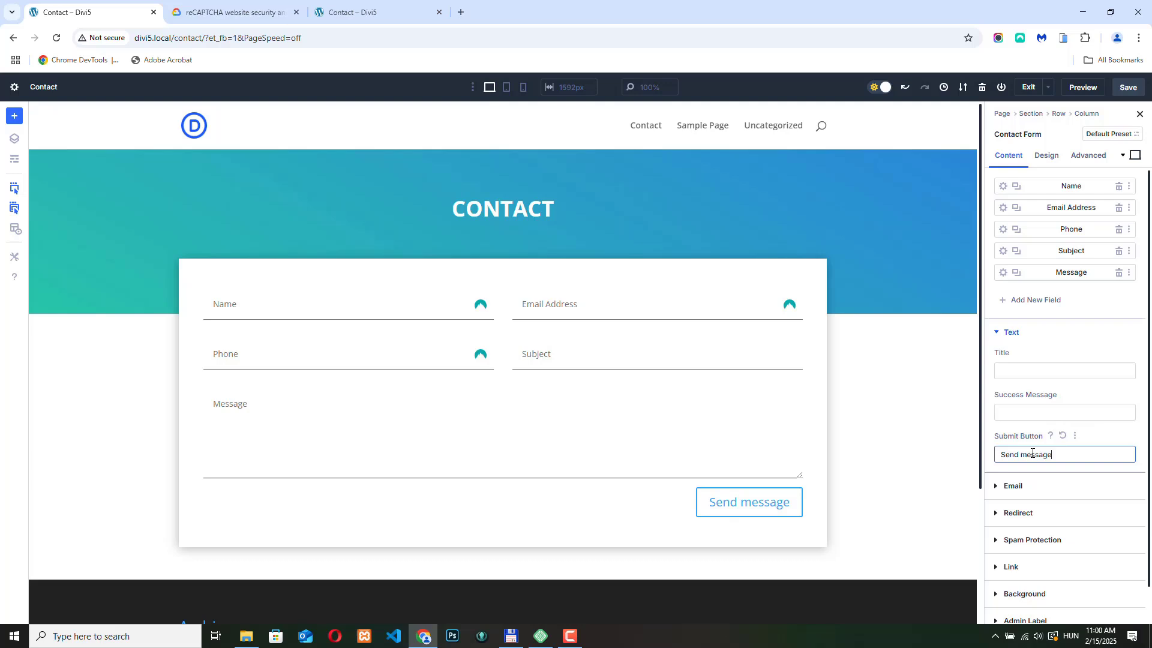
pyautogui.click(1010, 413)
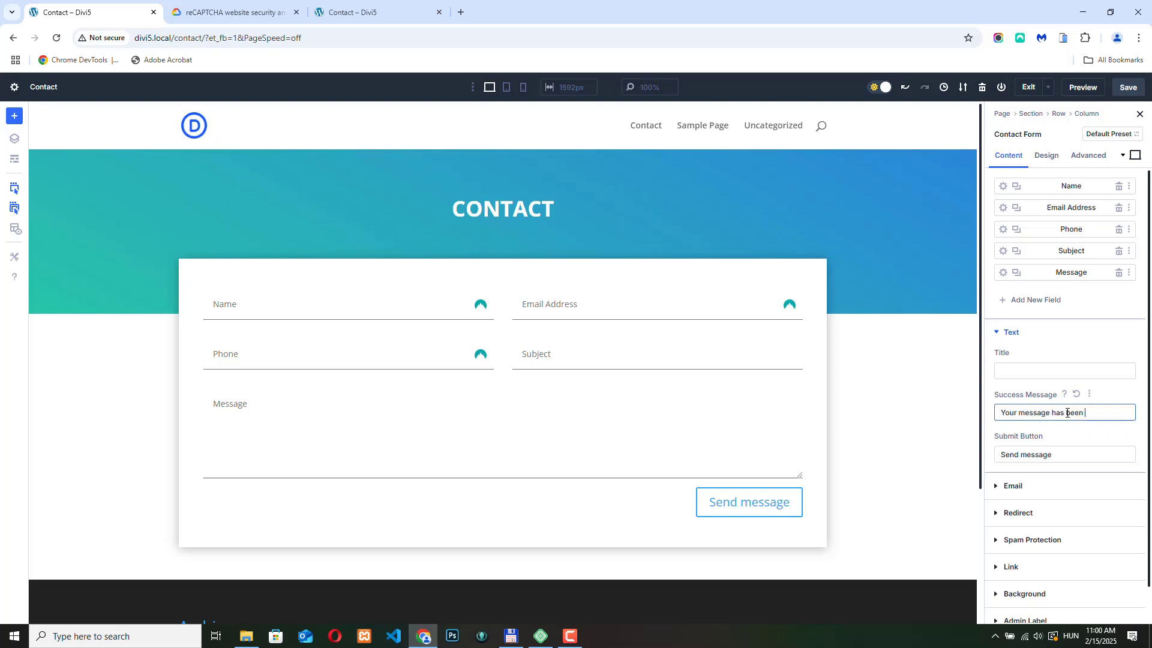
pyautogui.write('ceived successfully!')
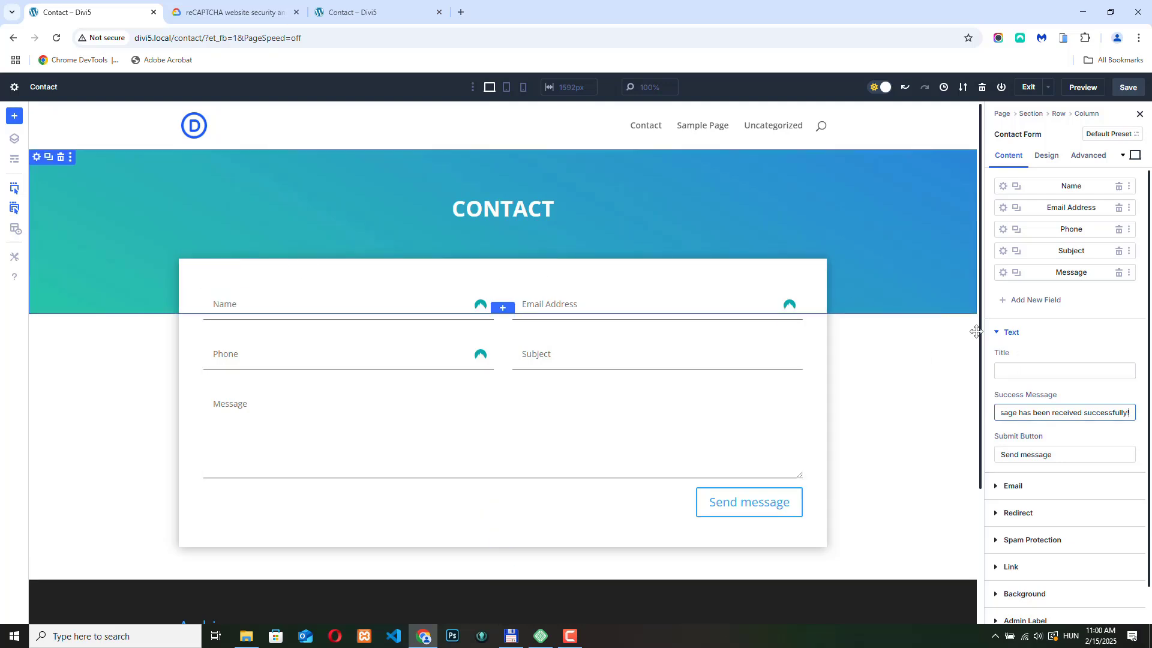
# Set the contact form's title to "Get in touch with us!"
pyautogui.click(1023, 370)
pyautogui.write('Get in touch')
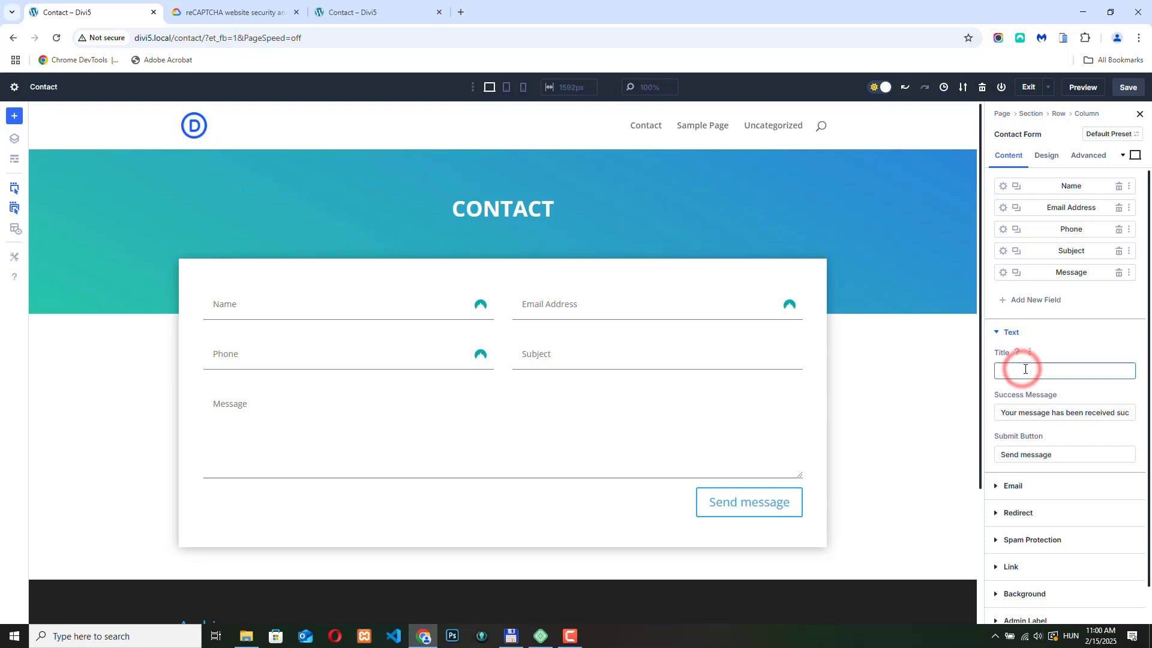
pyautogui.write(' with us')
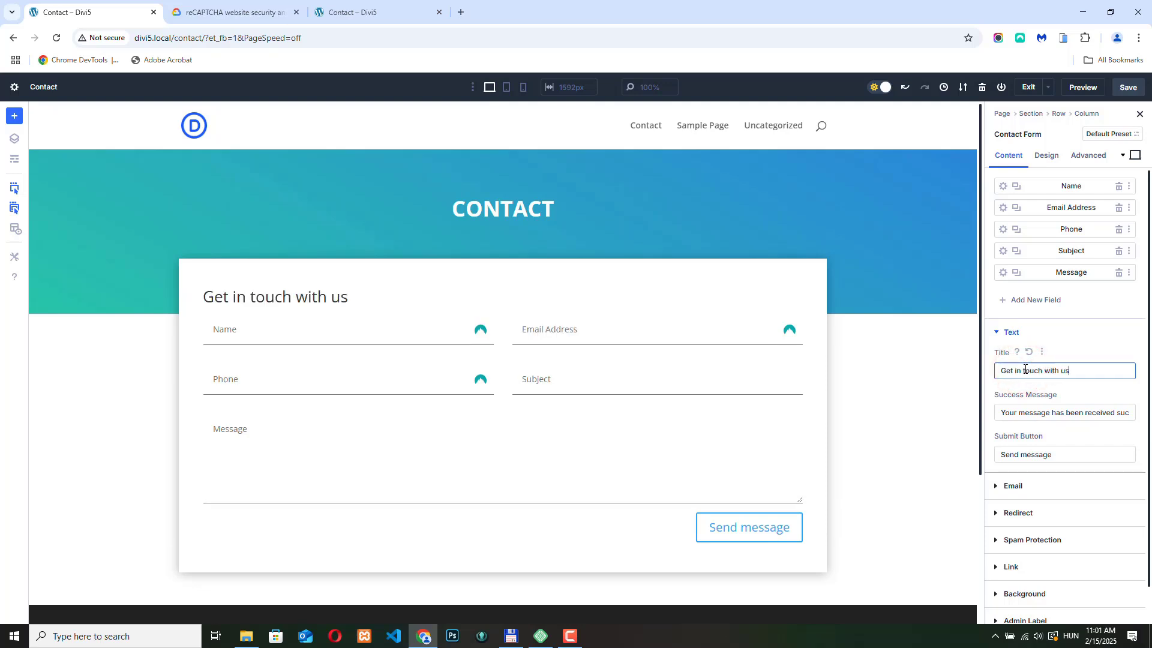
pyautogui.write('!')
# Format the form title as a centered Heading 2 with Semi Bold font weight
pyautogui.click(1044, 157)
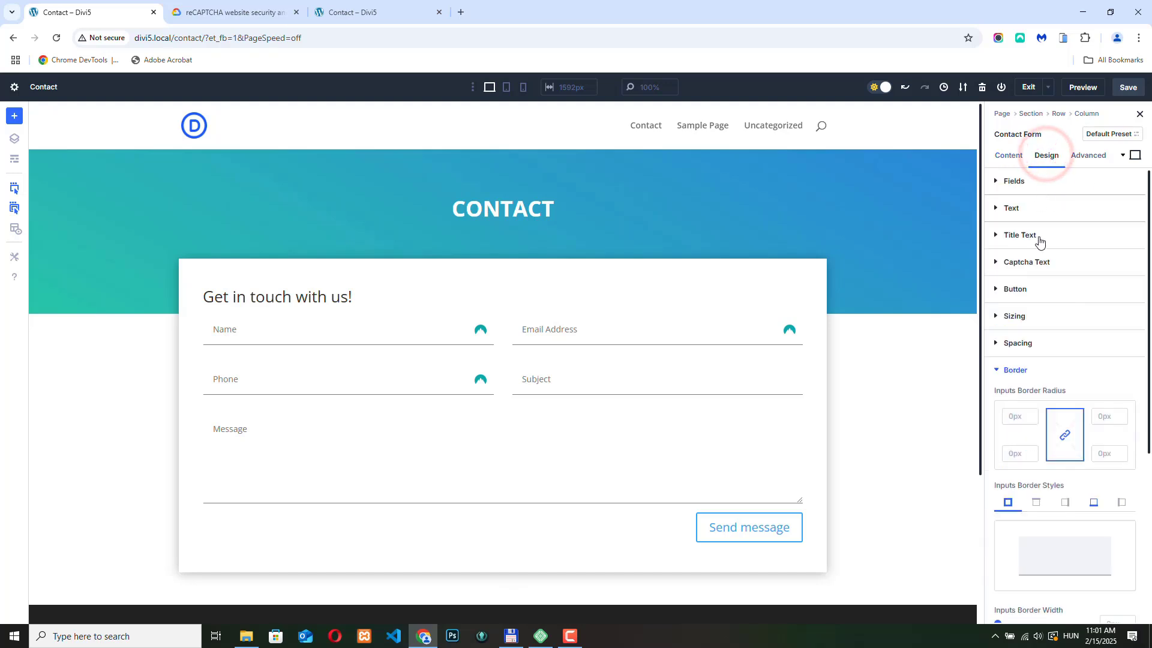
pyautogui.click(1036, 236)
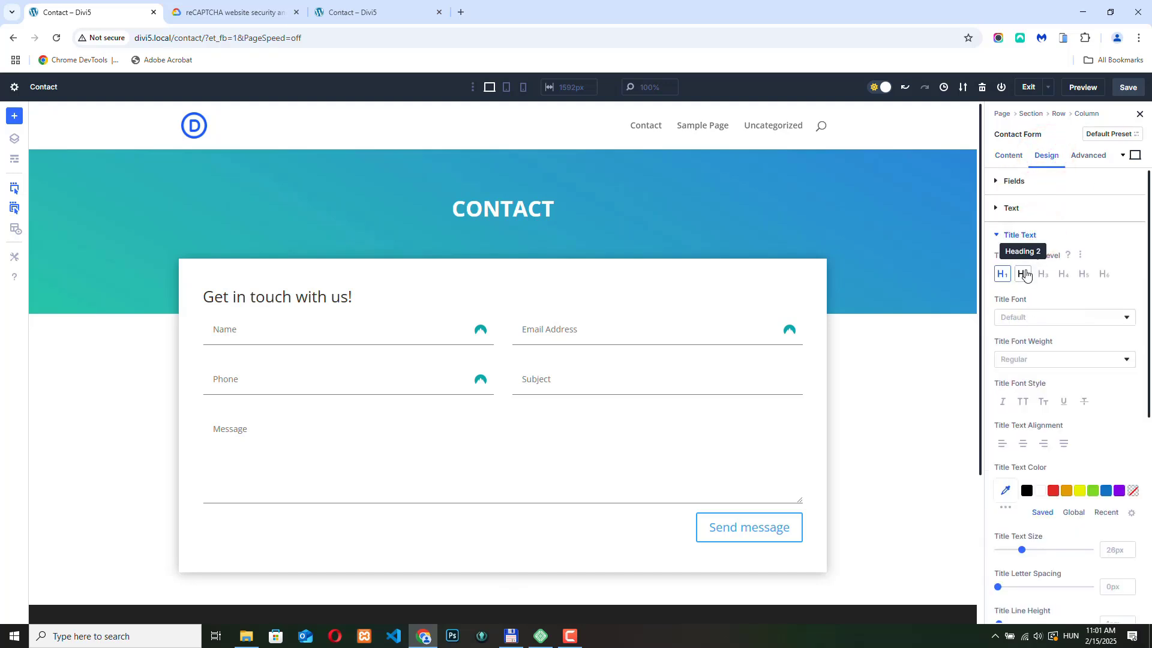
pyautogui.click(1024, 274)
pyautogui.click(1127, 359)
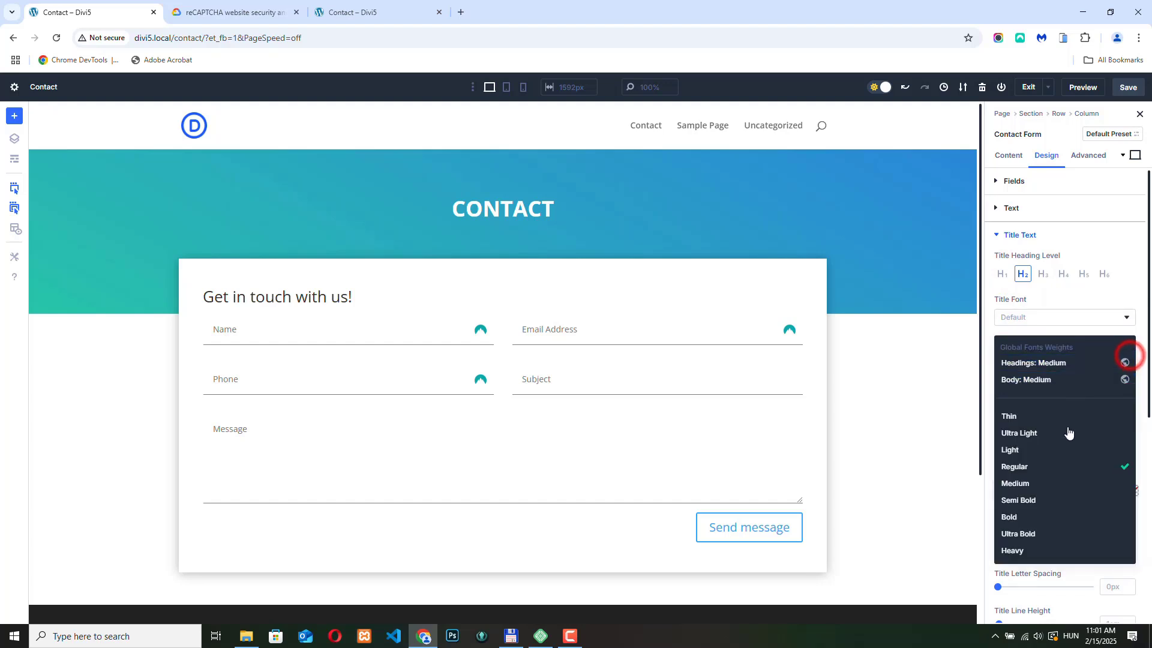
pyautogui.click(1032, 498)
pyautogui.click(1023, 444)
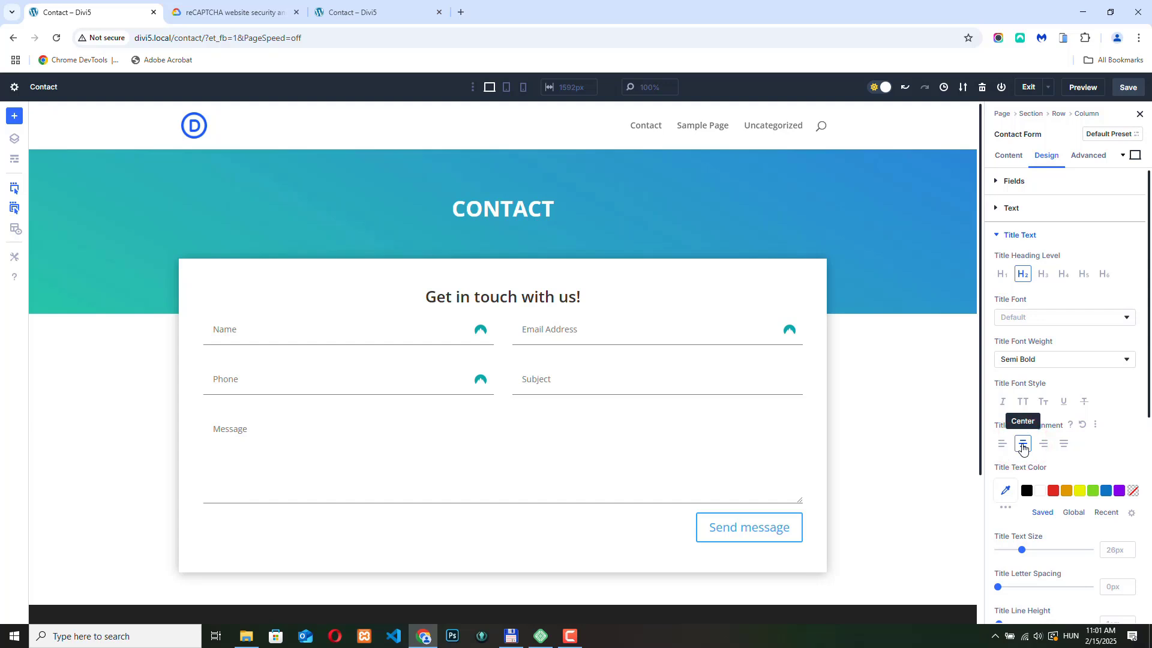
# Add the custom CSS "margin-bottom: 40px" to the form's Contact Title element
pyautogui.scroll(-3, 1023, 446)
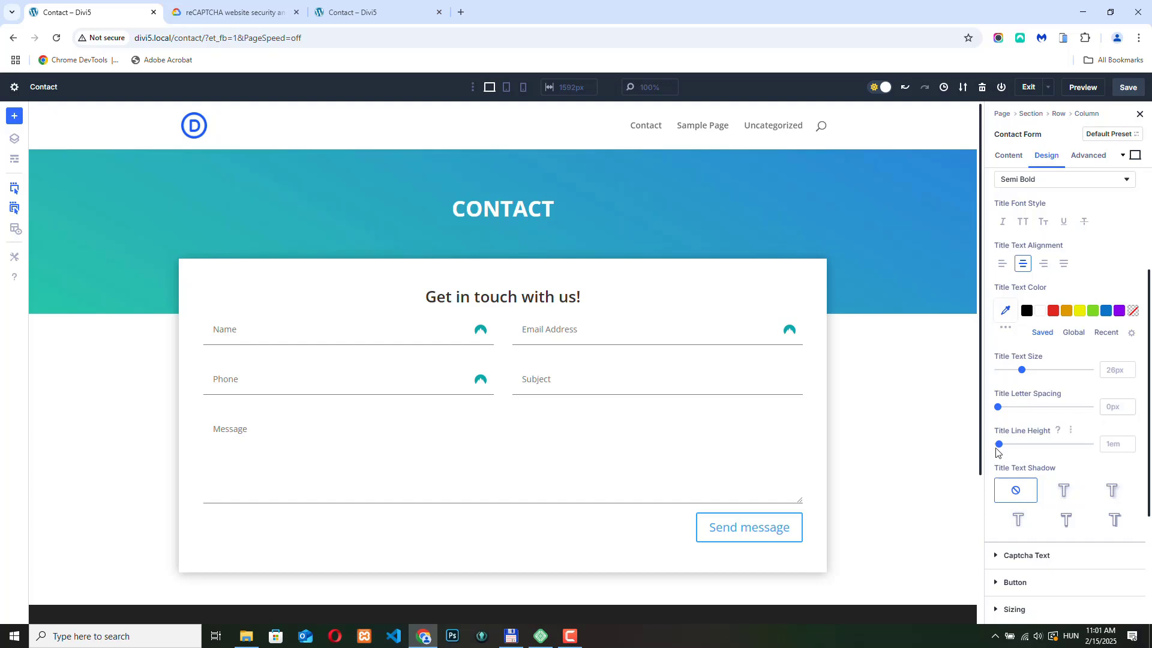
pyautogui.scroll(-3, 1051, 438)
pyautogui.scroll(4, 1051, 445)
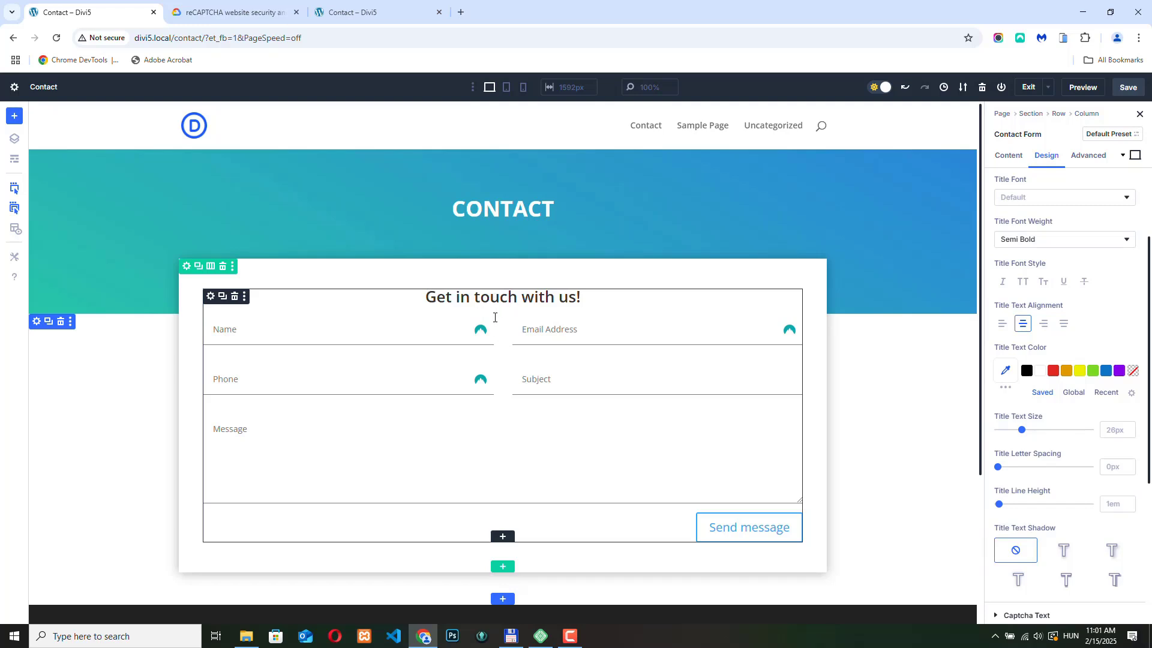
pyautogui.scroll(2, 1028, 407)
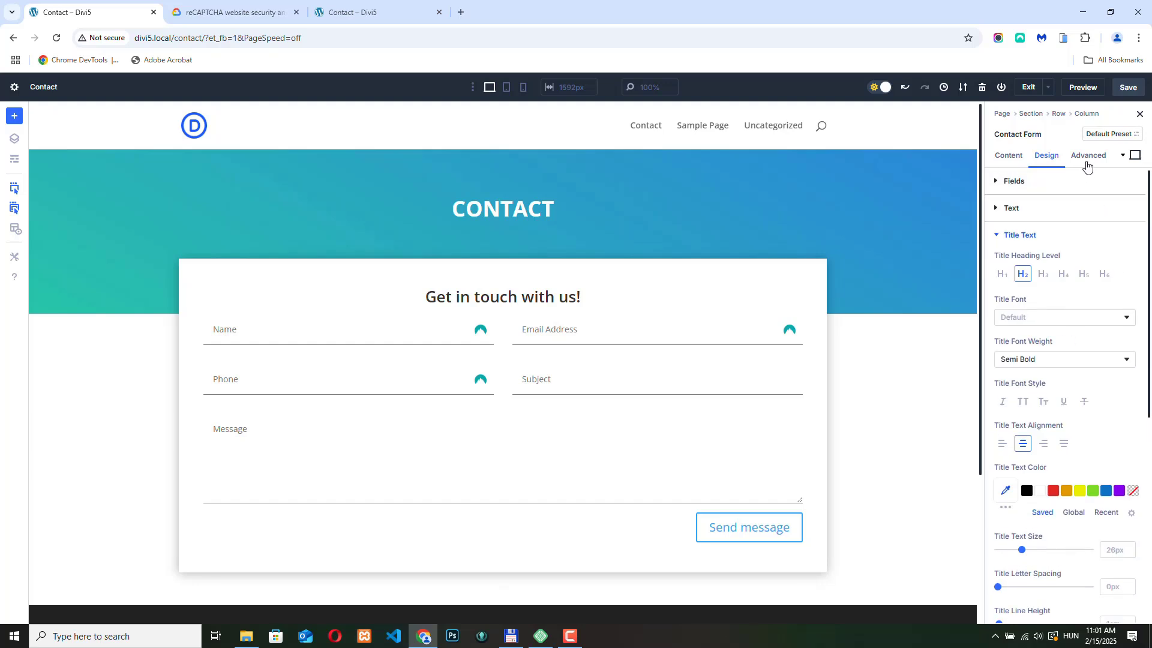
pyautogui.click(1087, 157)
pyautogui.click(1023, 210)
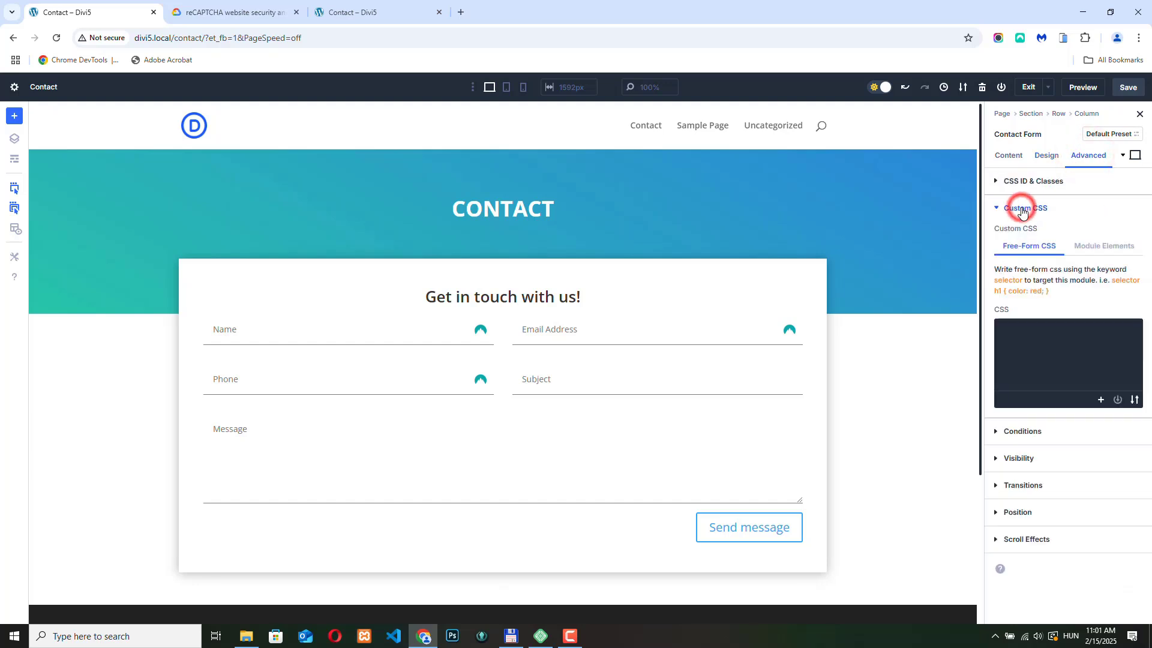
pyautogui.click(1103, 246)
pyautogui.scroll(-5, 1083, 342)
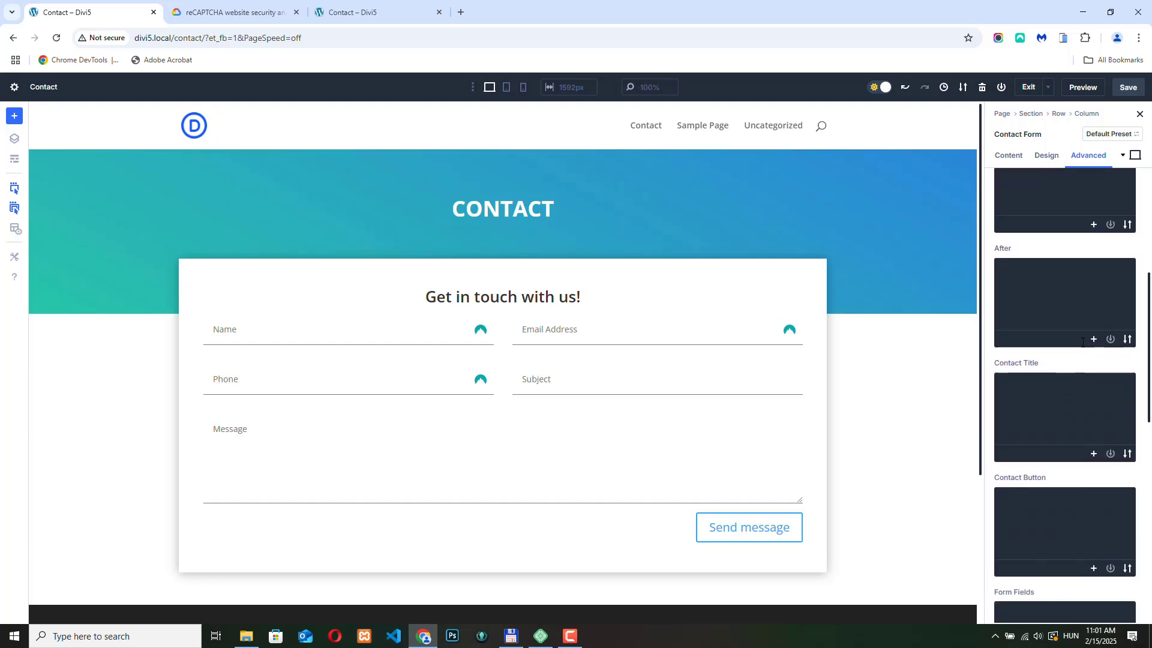
pyautogui.scroll(-1, 1082, 342)
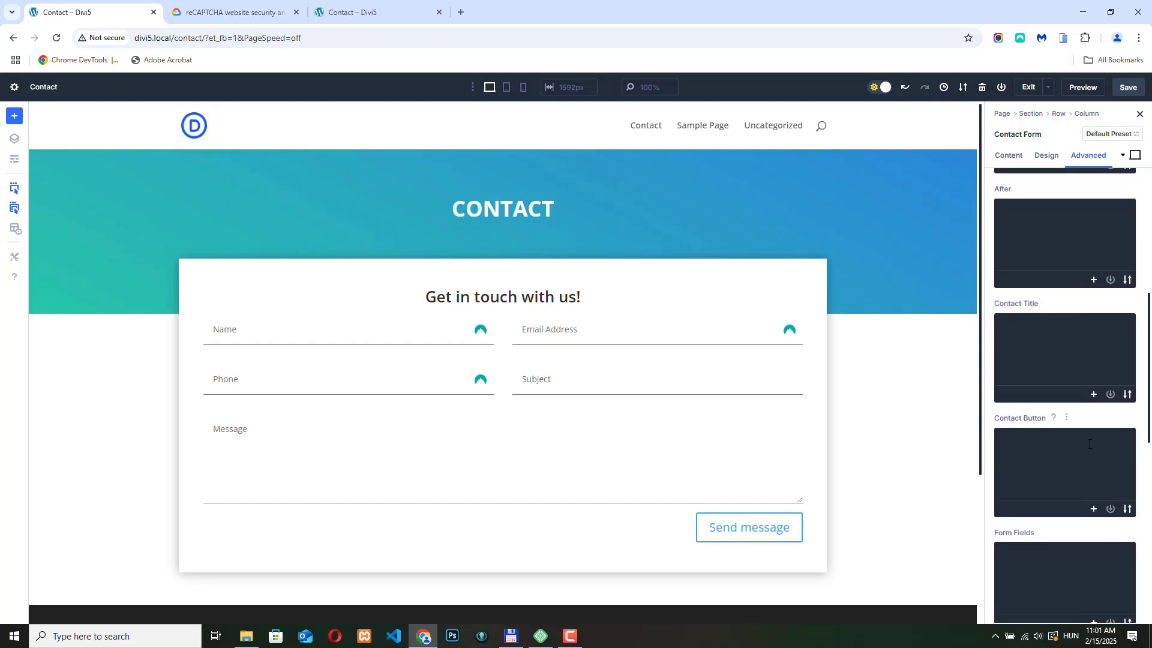
pyautogui.click(1038, 332)
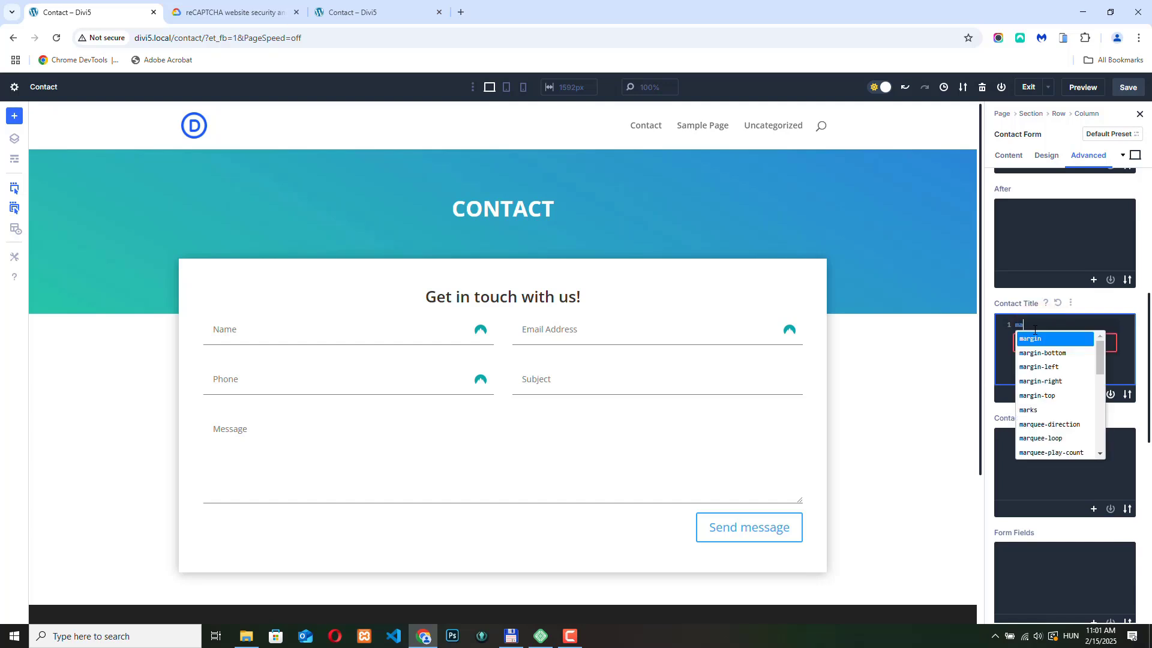
pyautogui.click(1047, 354)
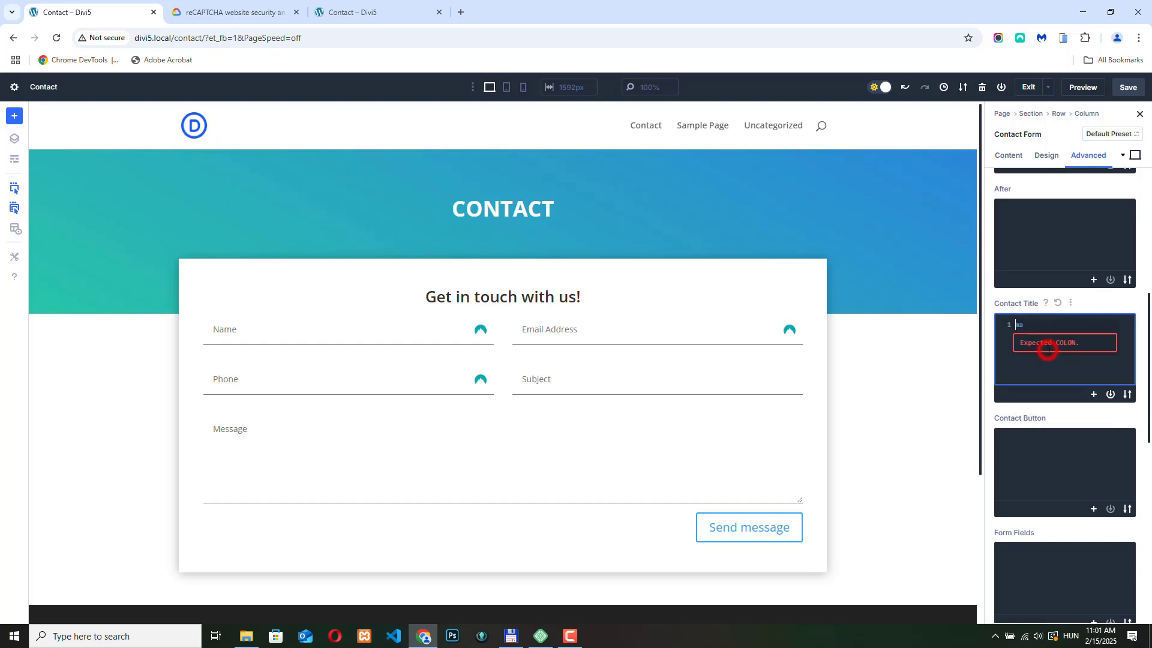
pyautogui.click(1039, 319)
pyautogui.write('rgin-bottom: 40px')
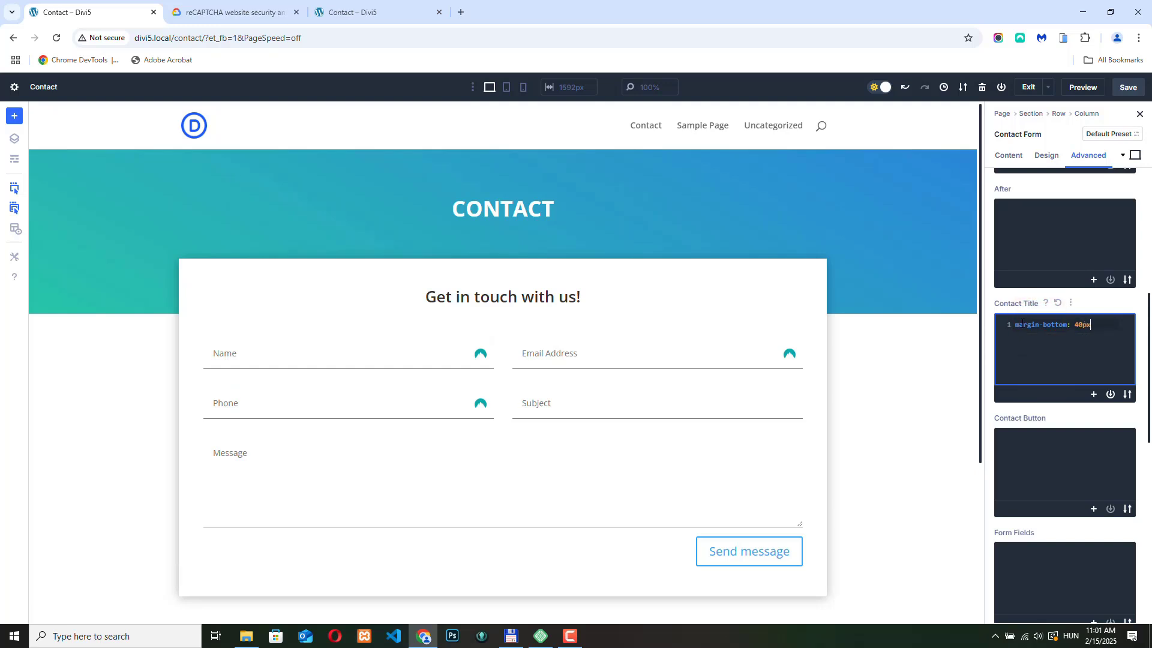
# Save the page and reload the published Contact page to check the form's styling before returning to the editor
pyautogui.hotkey('ctrl', 's')
pyautogui.click(384, 12)
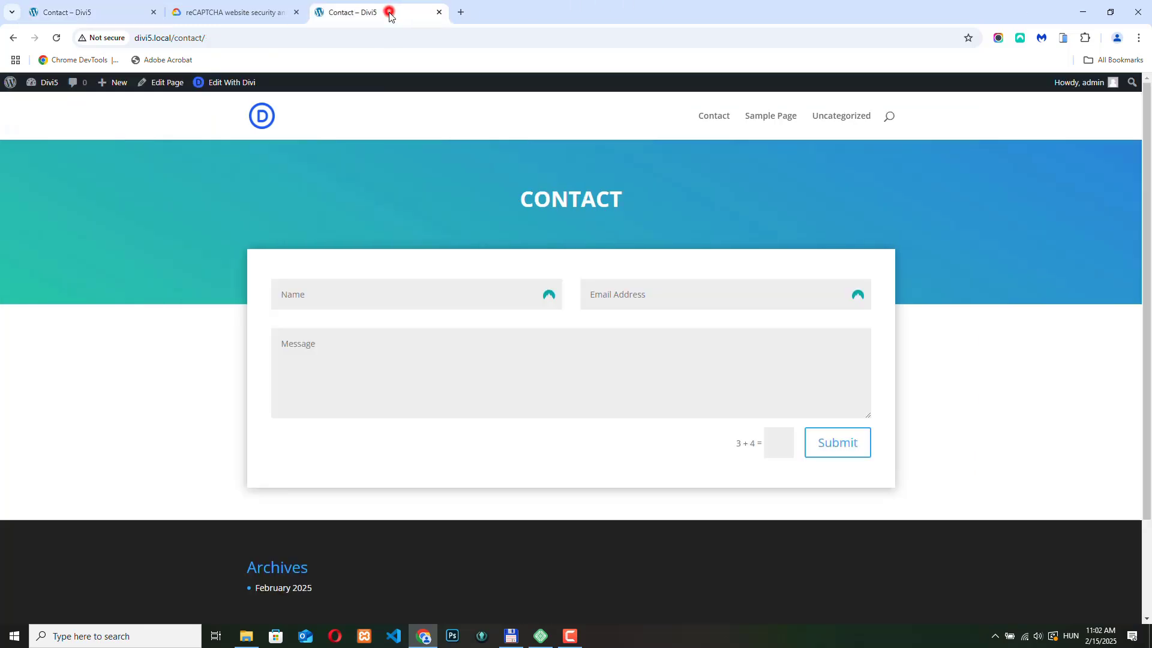
pyautogui.click(57, 38)
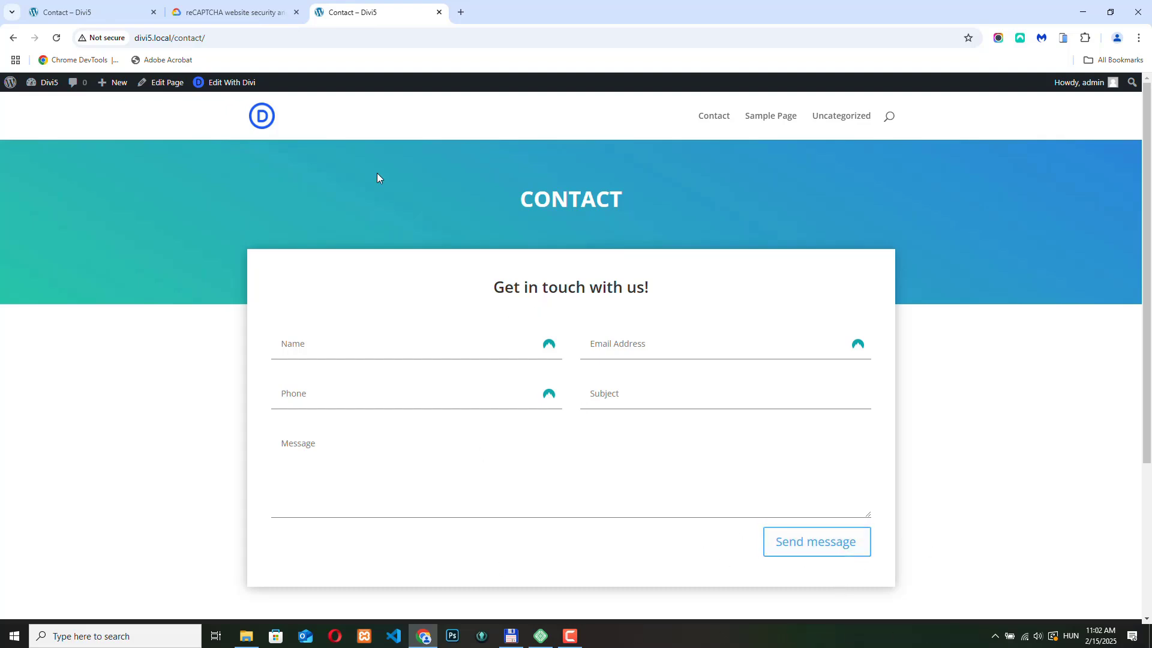
pyautogui.click(101, 13)
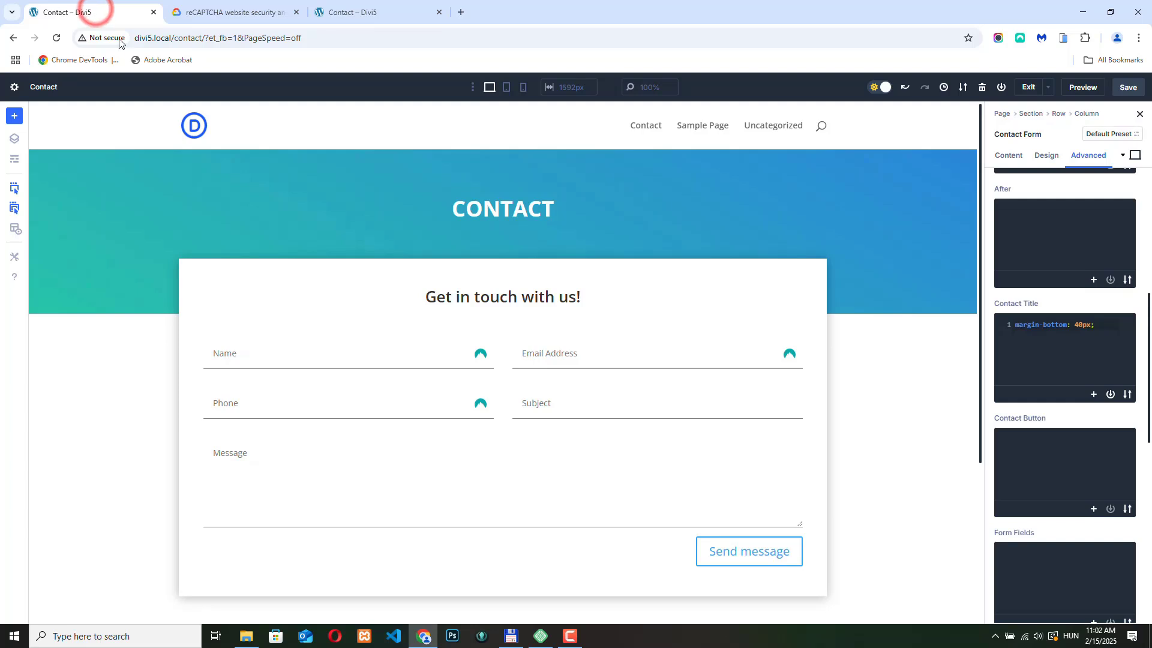
# Enable custom styles for the contact form's button and set its background color to dark gray #545454
pyautogui.click(1007, 155)
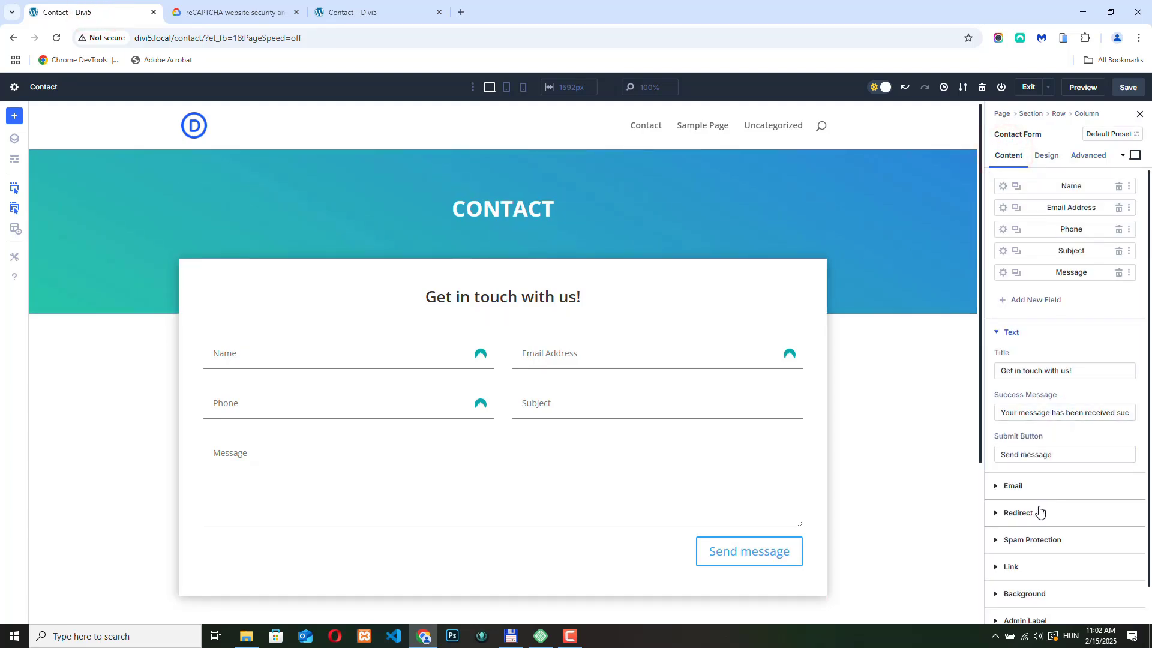
pyautogui.click(1046, 156)
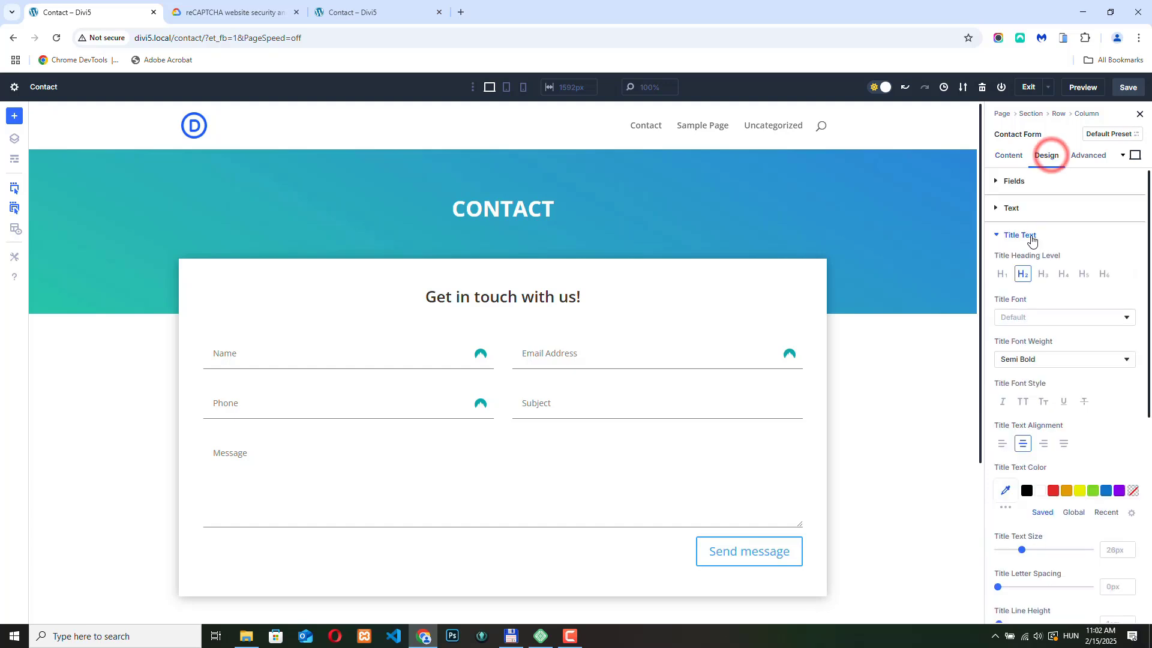
pyautogui.click(999, 235)
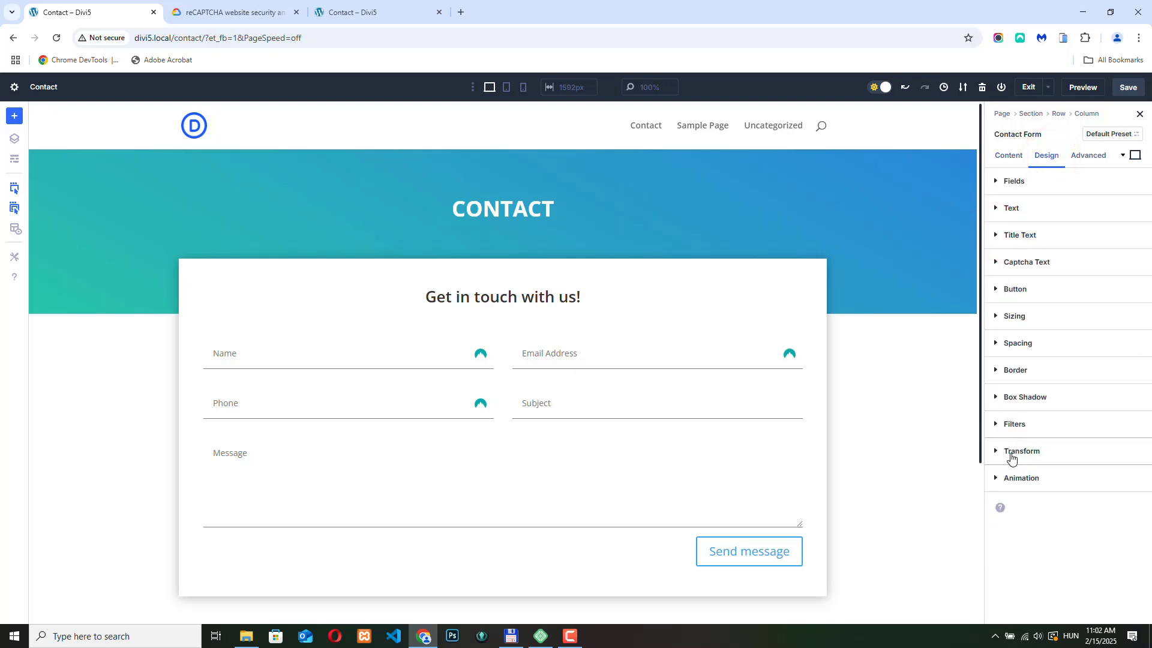
pyautogui.click(994, 290)
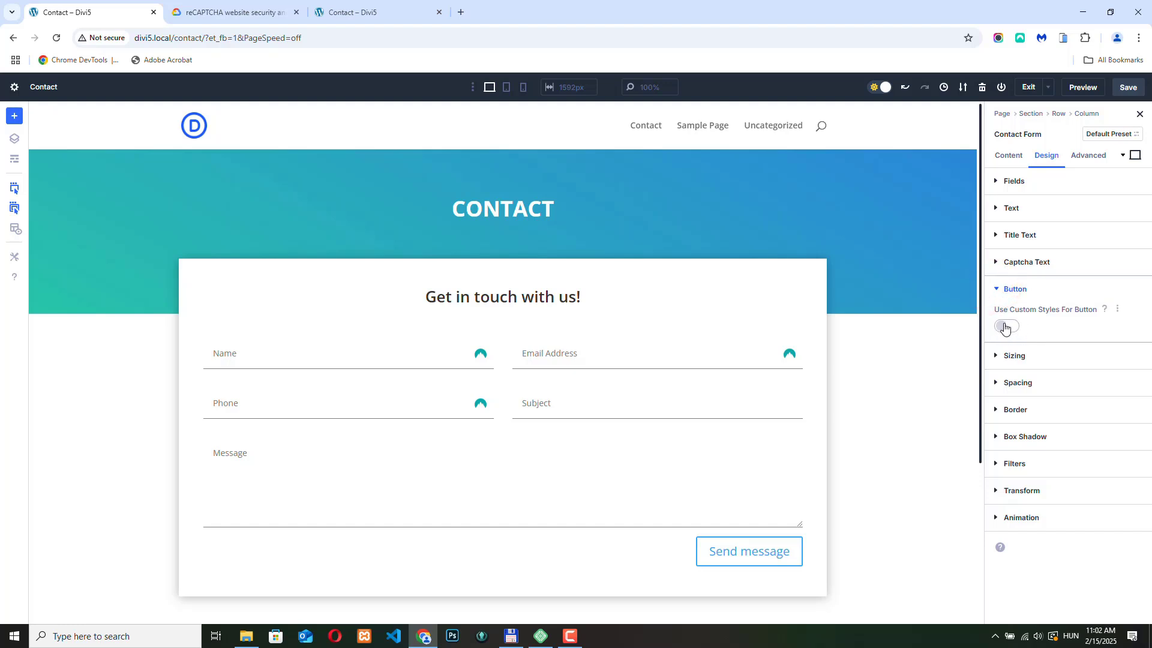
pyautogui.click(1005, 327)
pyautogui.scroll(-2, 1044, 267)
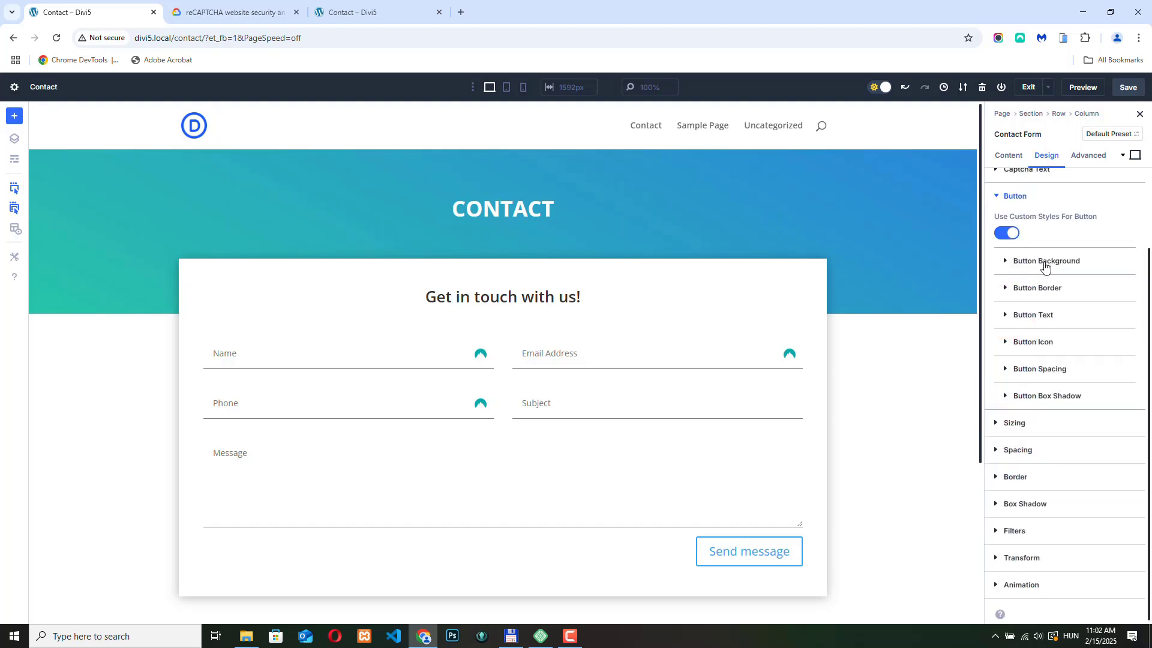
pyautogui.click(1051, 262)
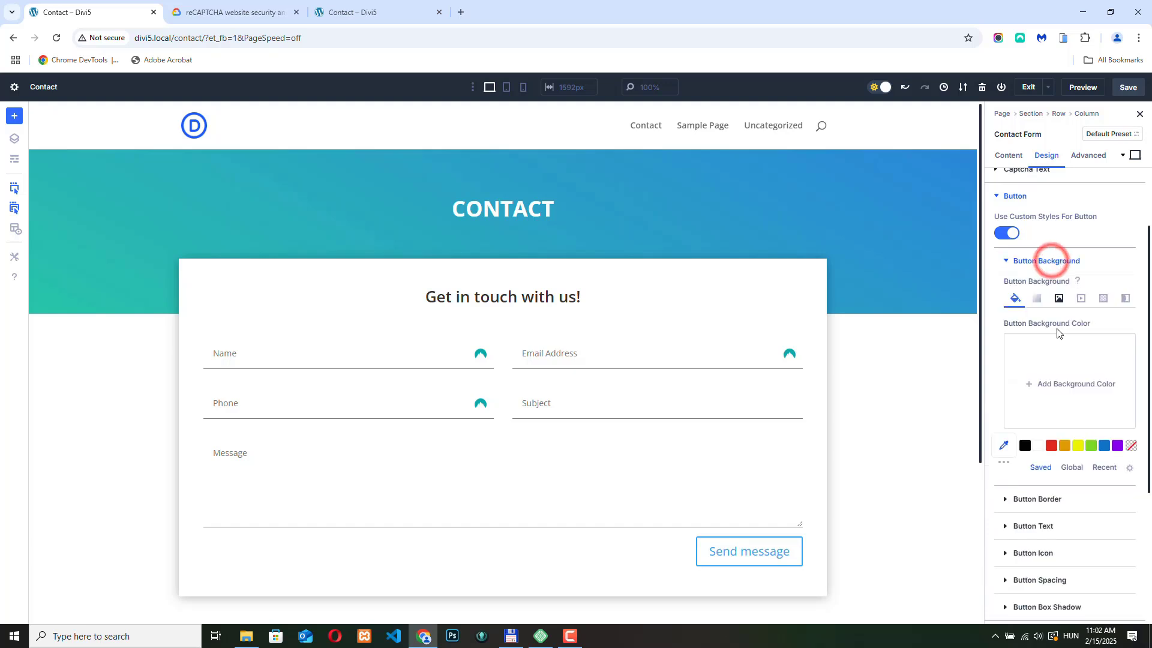
pyautogui.click(1004, 445)
pyautogui.moveTo(1034, 396); pyautogui.dragTo(1028, 397)
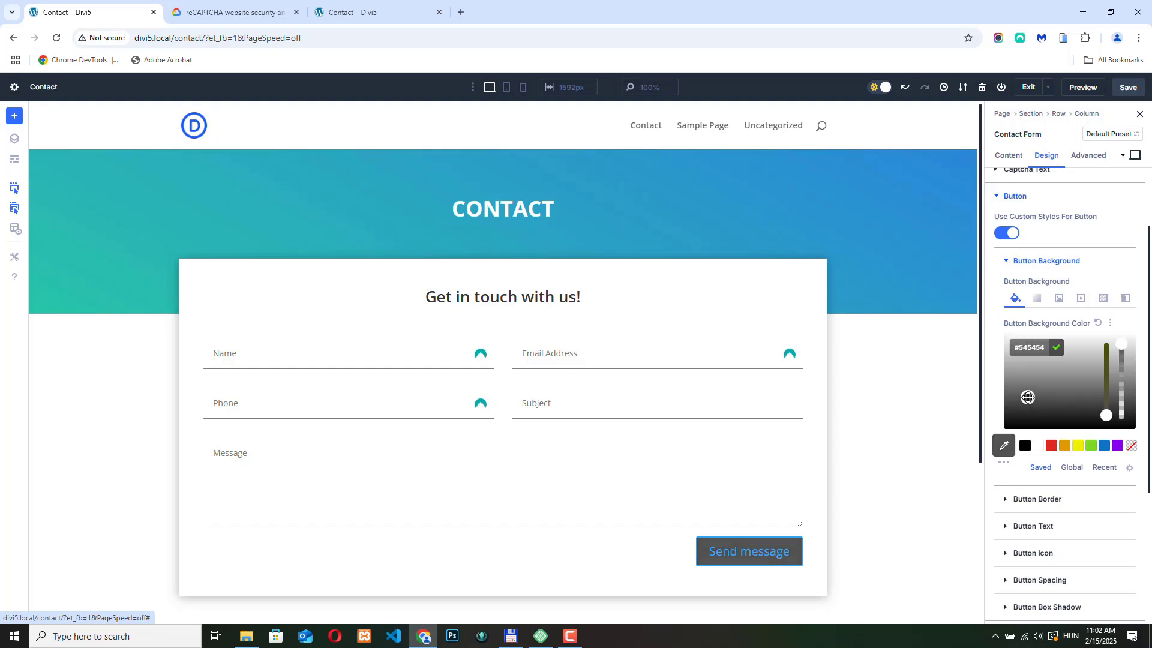
pyautogui.click(1038, 260)
# Remove the form button's border by setting its width to 0px
pyautogui.click(1040, 288)
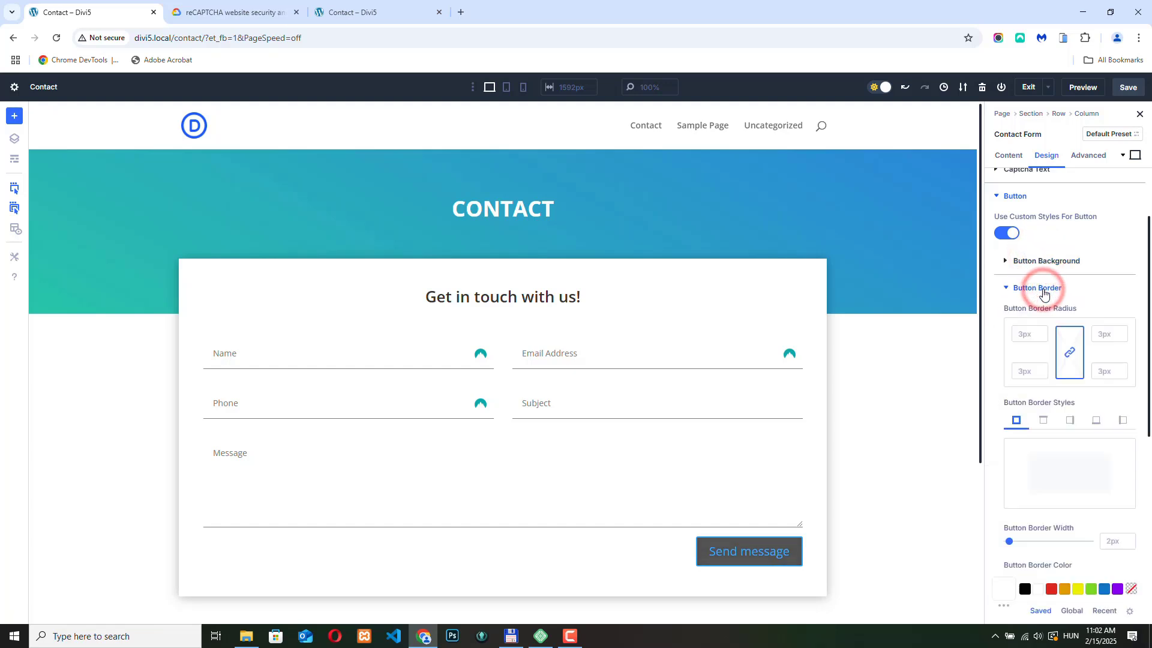
pyautogui.click(1130, 547)
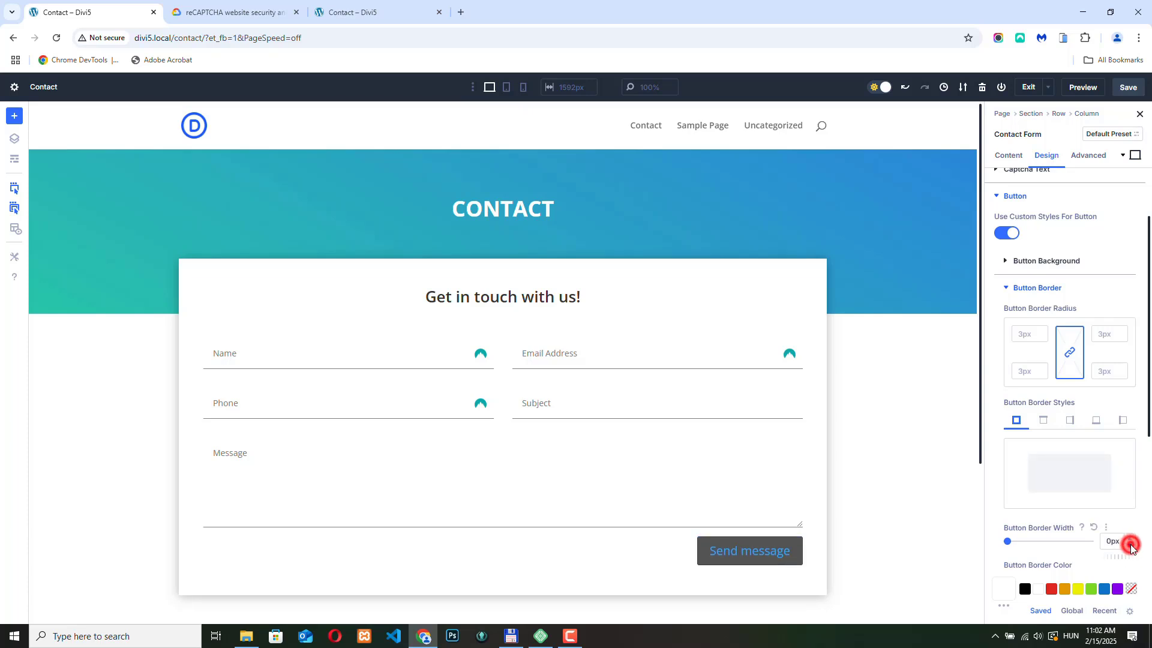
pyautogui.click(1008, 289)
# Set the form button's text color to white and its text size to 15px
pyautogui.click(1038, 315)
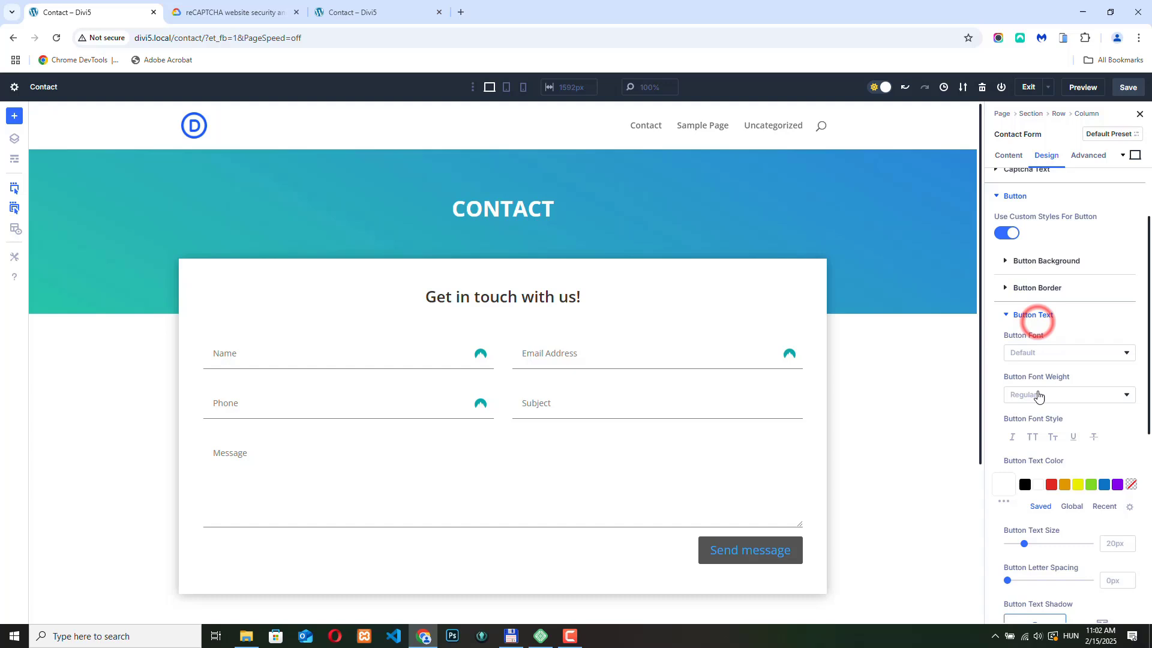
pyautogui.click(1039, 485)
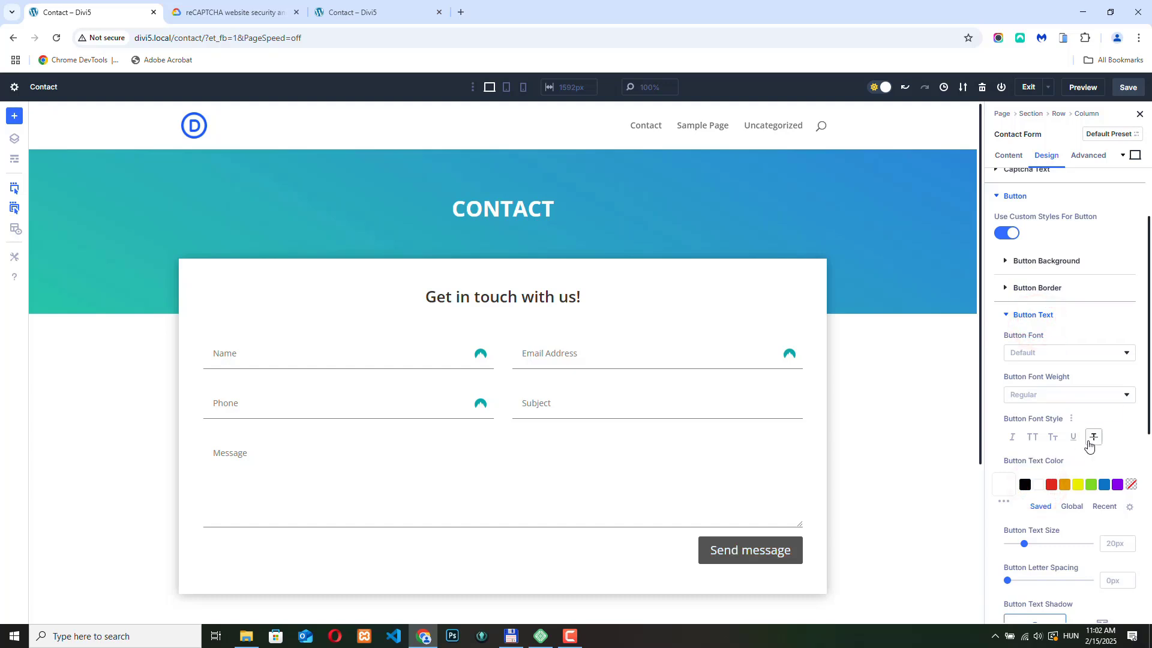
pyautogui.scroll(-3, 1089, 444)
pyautogui.click(1130, 367)
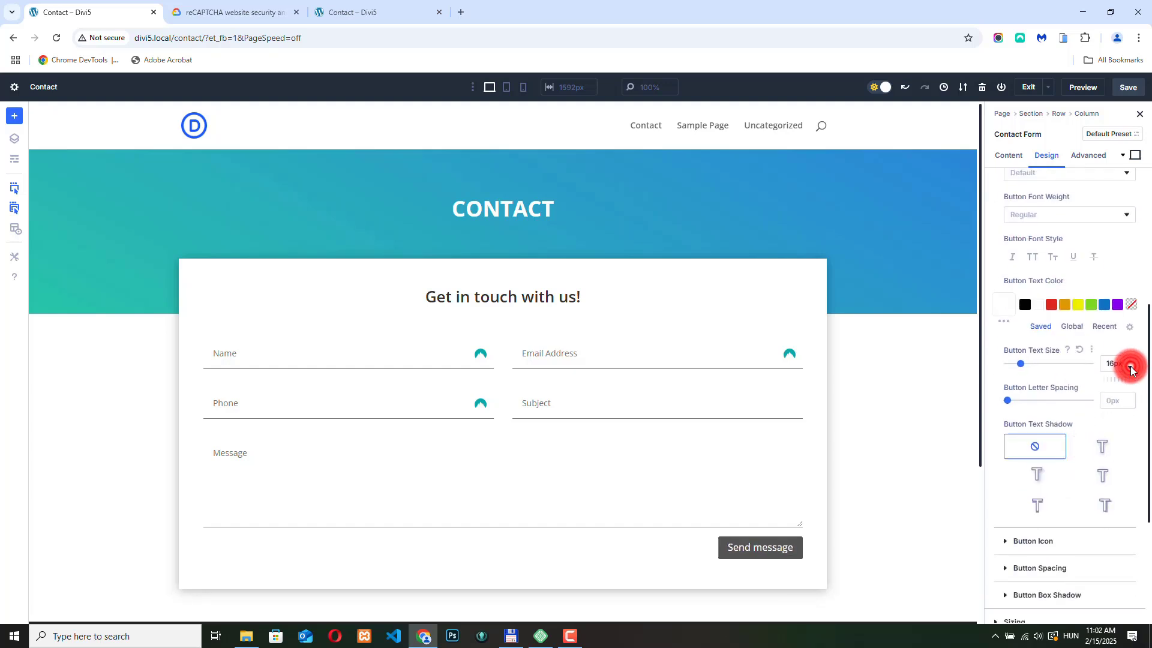
pyautogui.click(1130, 367)
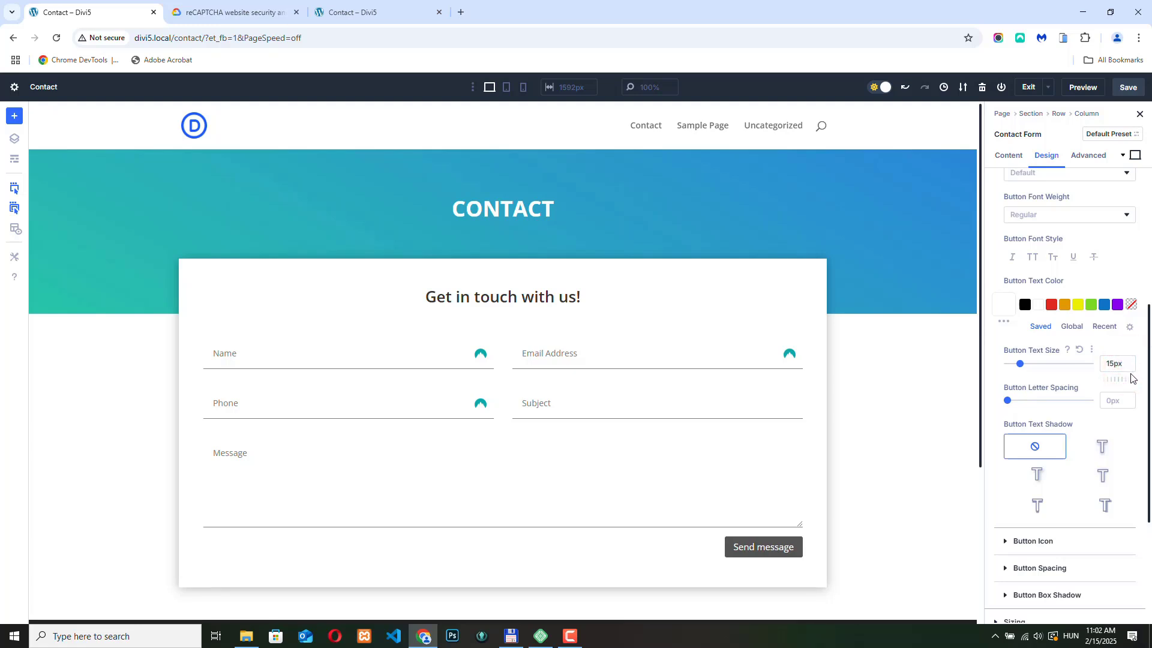
# Disable the icon on the form button
pyautogui.scroll(-2, 1039, 367)
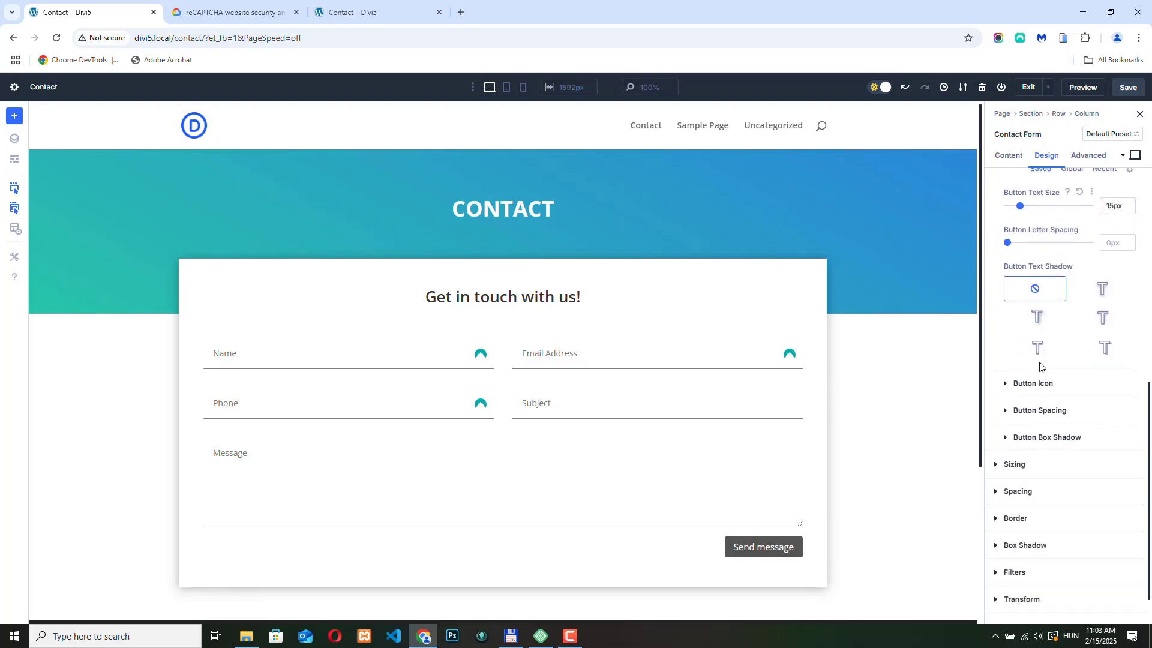
pyautogui.click(1003, 337)
pyautogui.click(1016, 339)
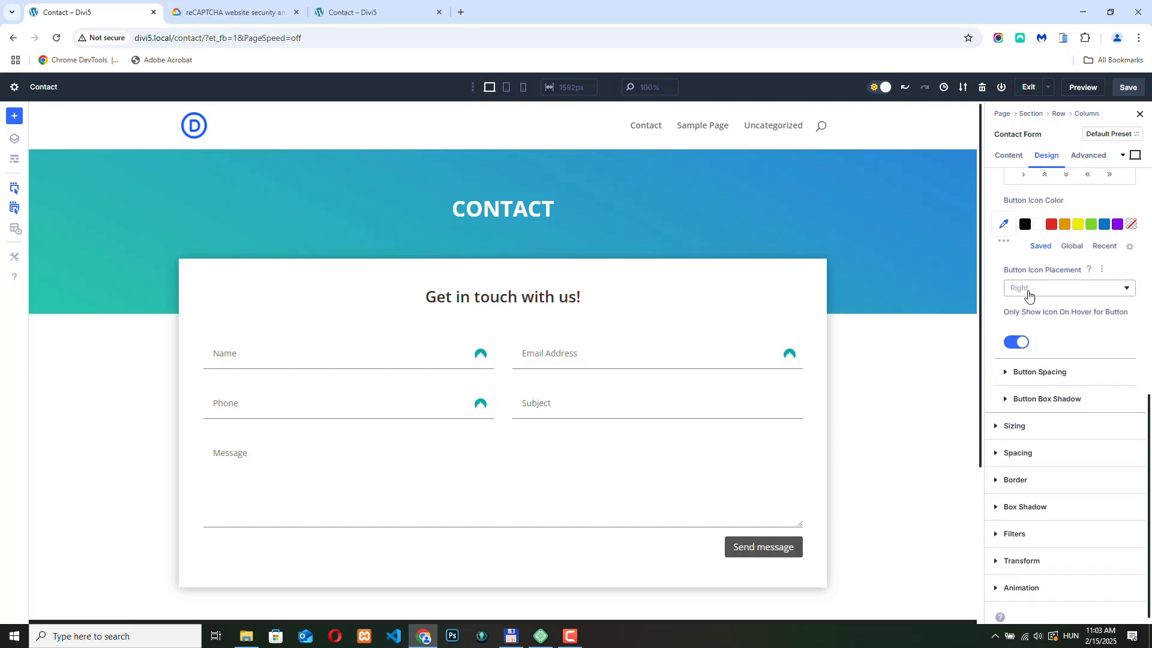
pyautogui.scroll(5, 1027, 300)
pyautogui.click(1015, 323)
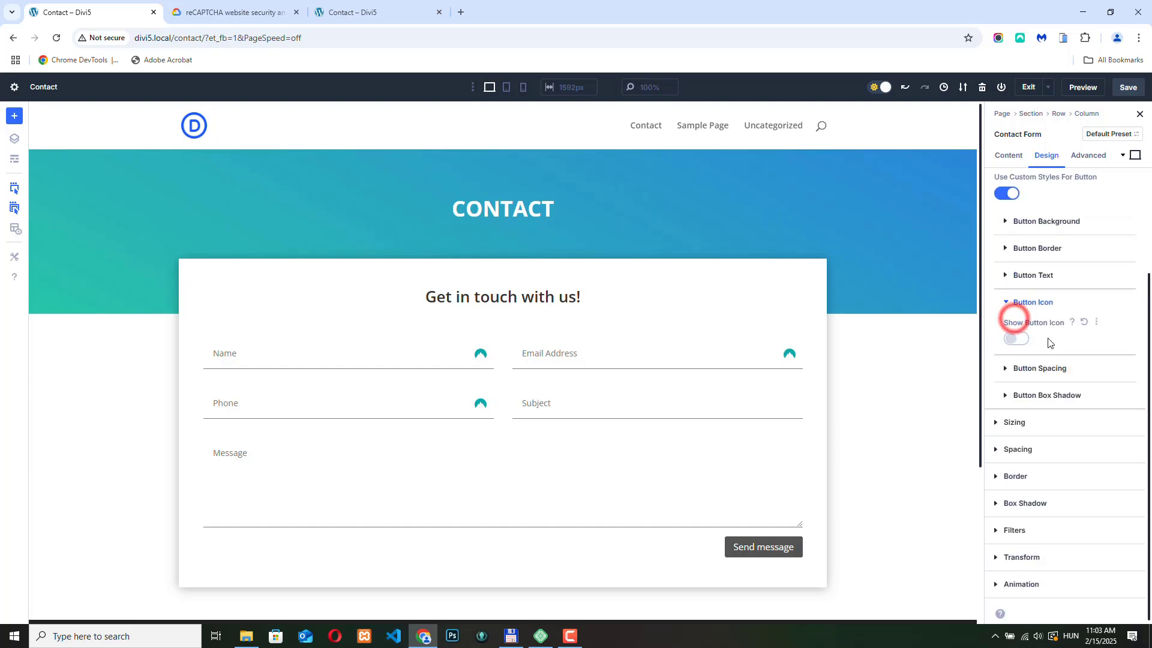
# Set the button's padding to 10px top and bottom and 20px left and right, and save the page
pyautogui.click(1039, 369)
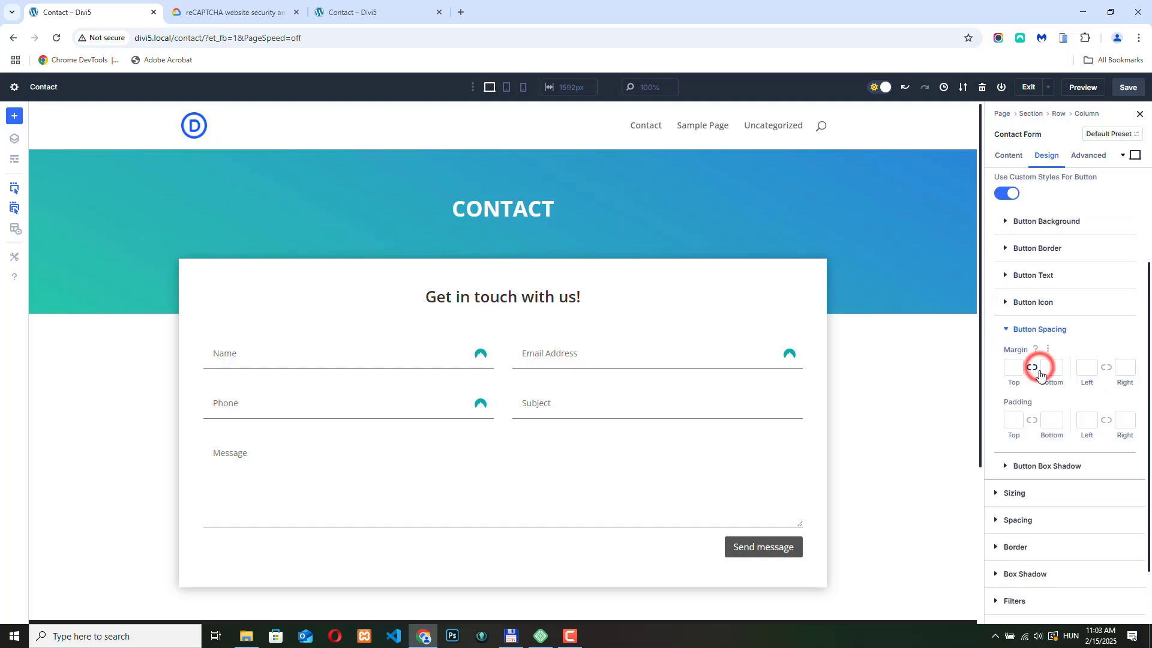
pyautogui.scroll(-1, 1020, 300)
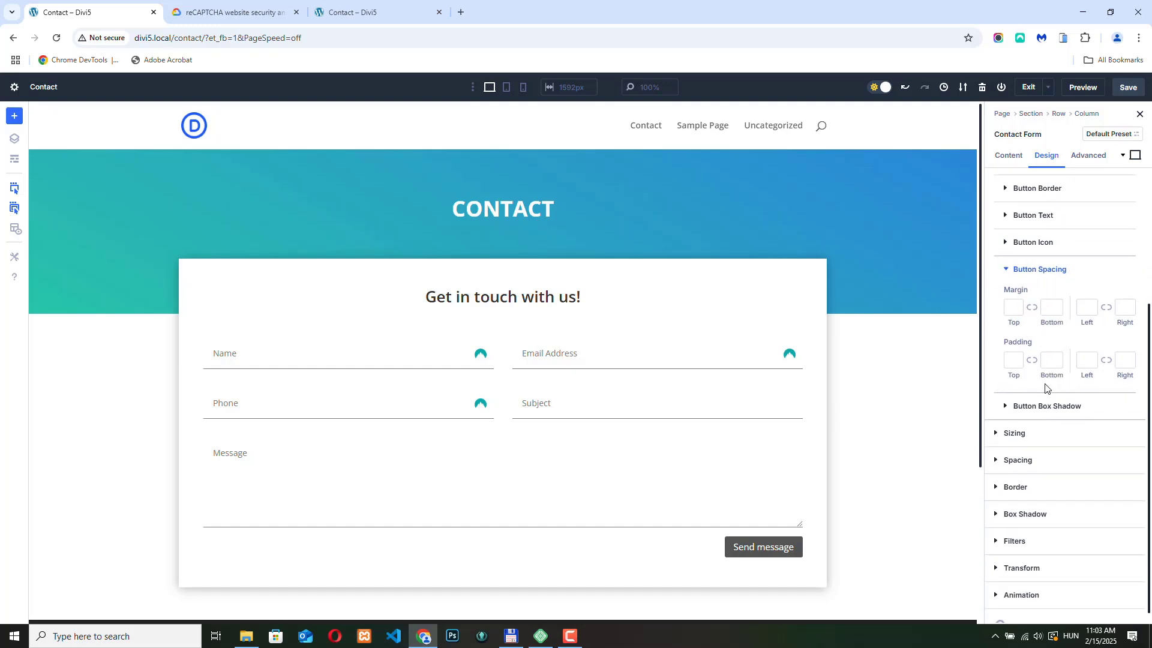
pyautogui.write('10p')
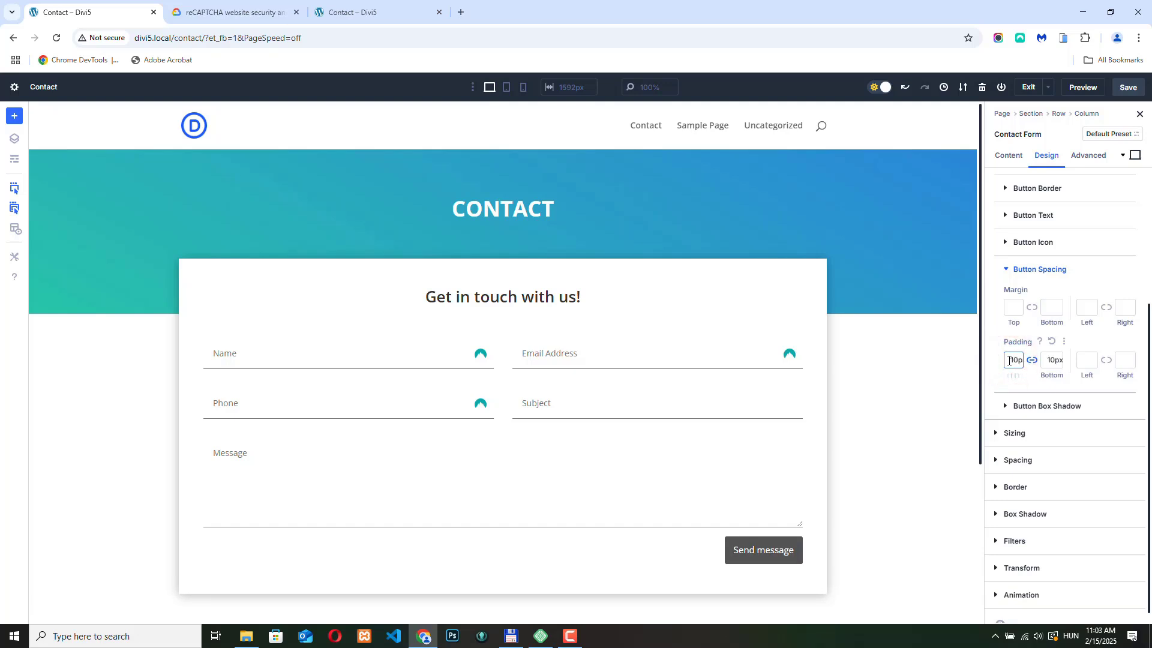
pyautogui.click(1106, 360)
pyautogui.click(1082, 360)
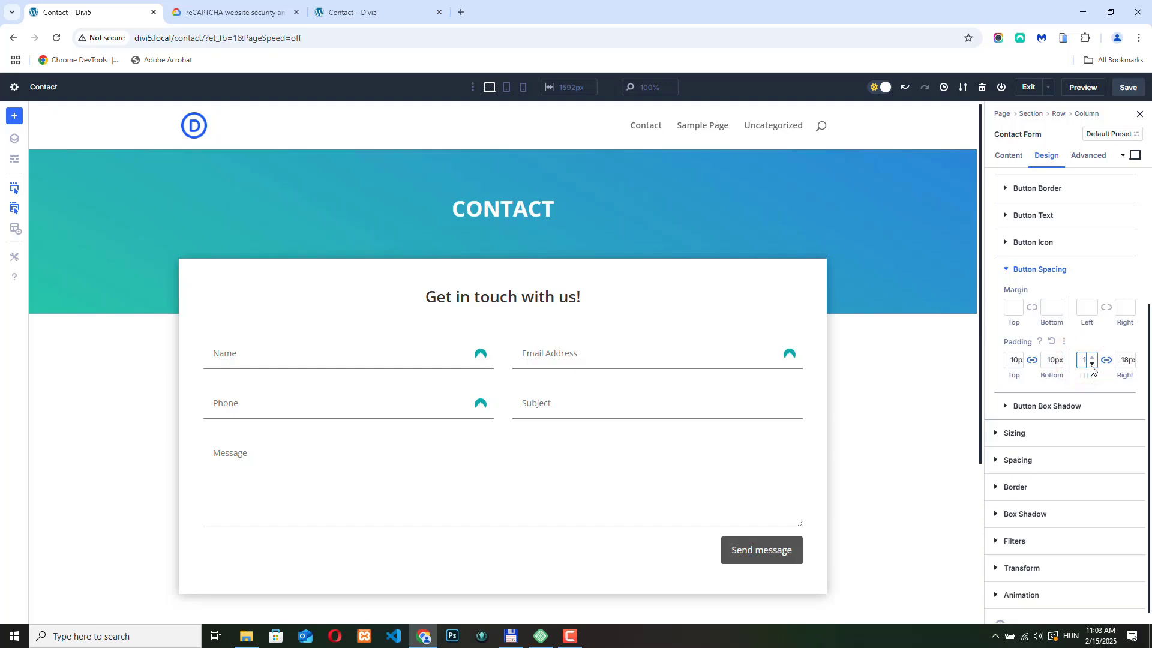
pyautogui.click(1093, 357)
pyautogui.click(1093, 358)
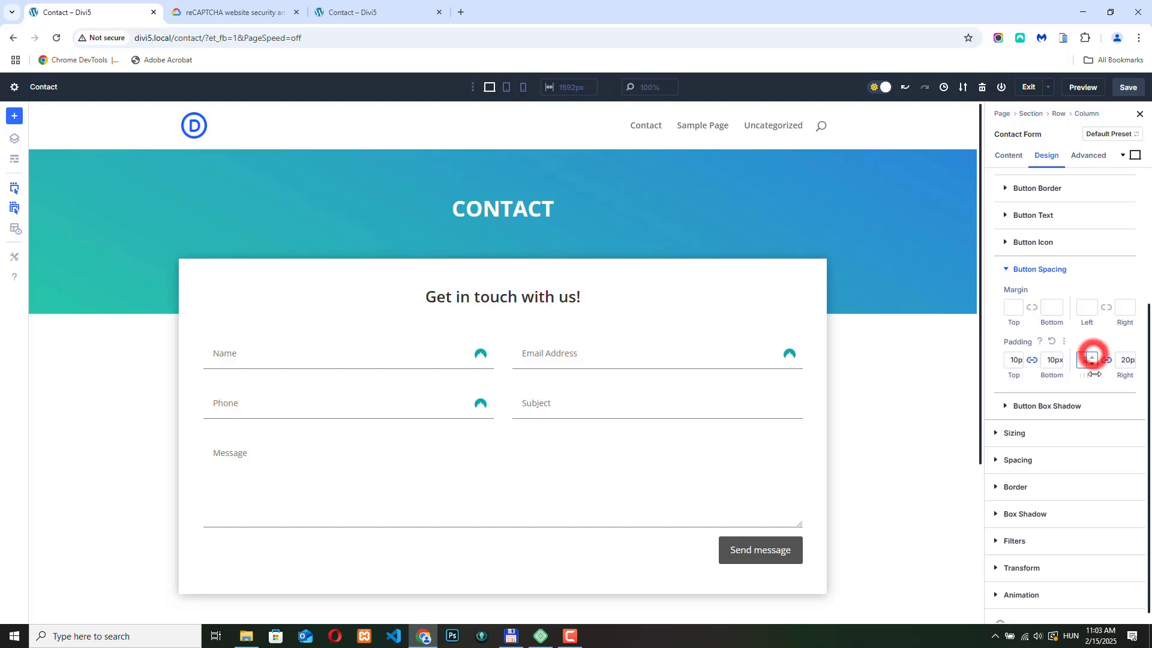
pyautogui.click(1126, 88)
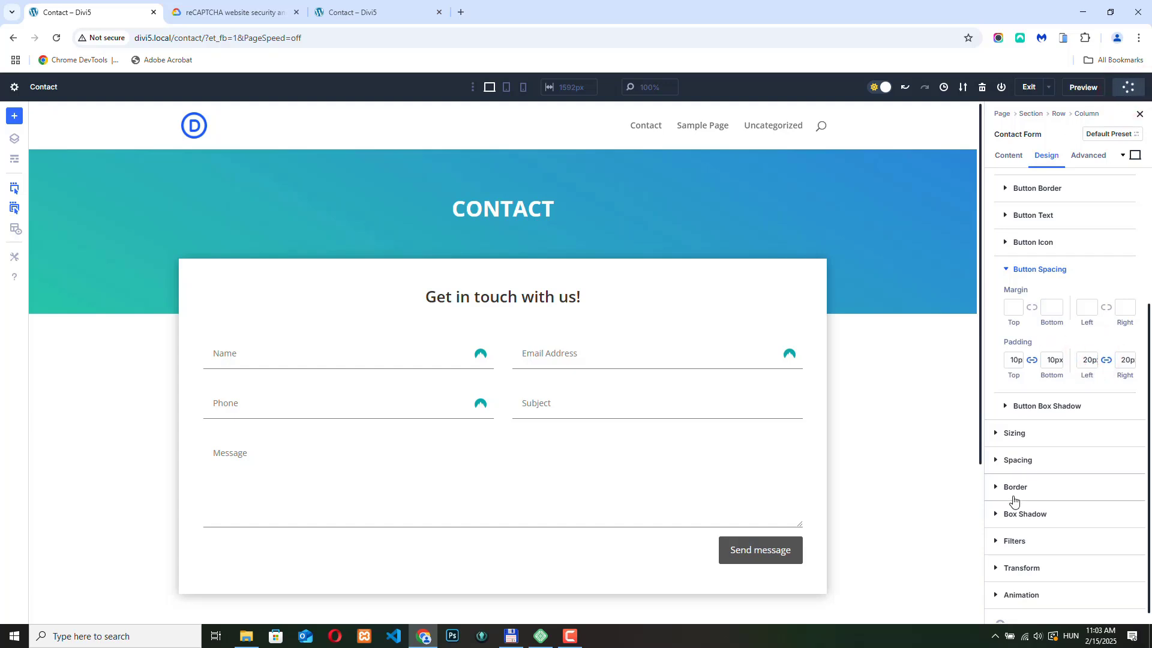
# Enter the recipient's email address in the contact form's email settings
pyautogui.click(1009, 157)
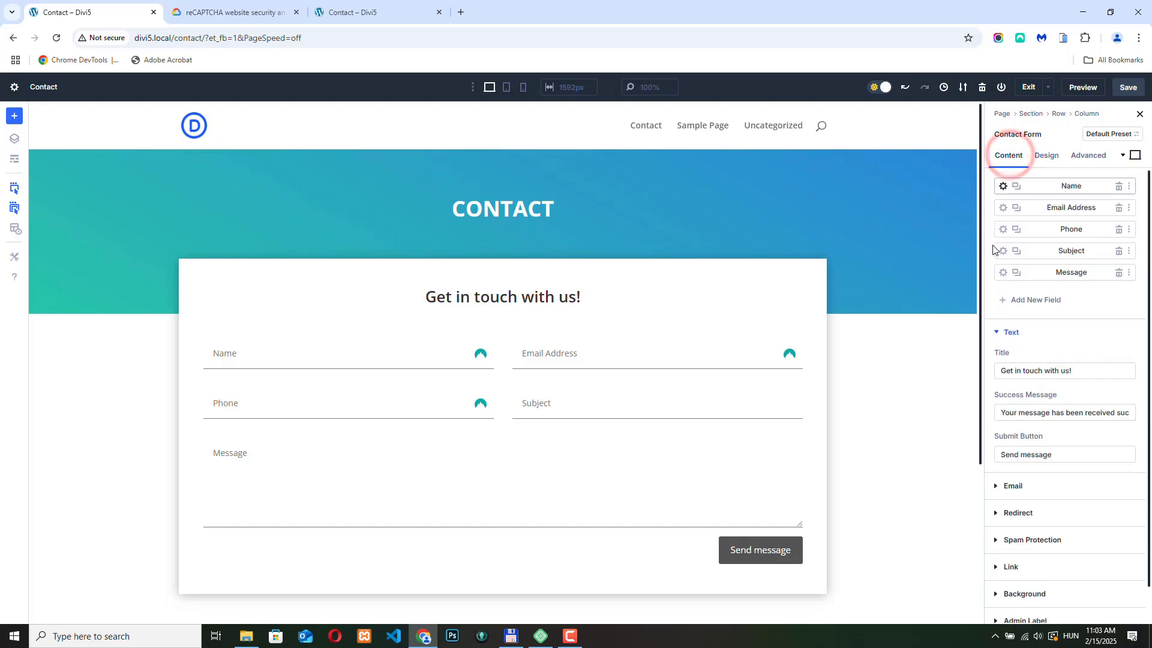
pyautogui.click(999, 333)
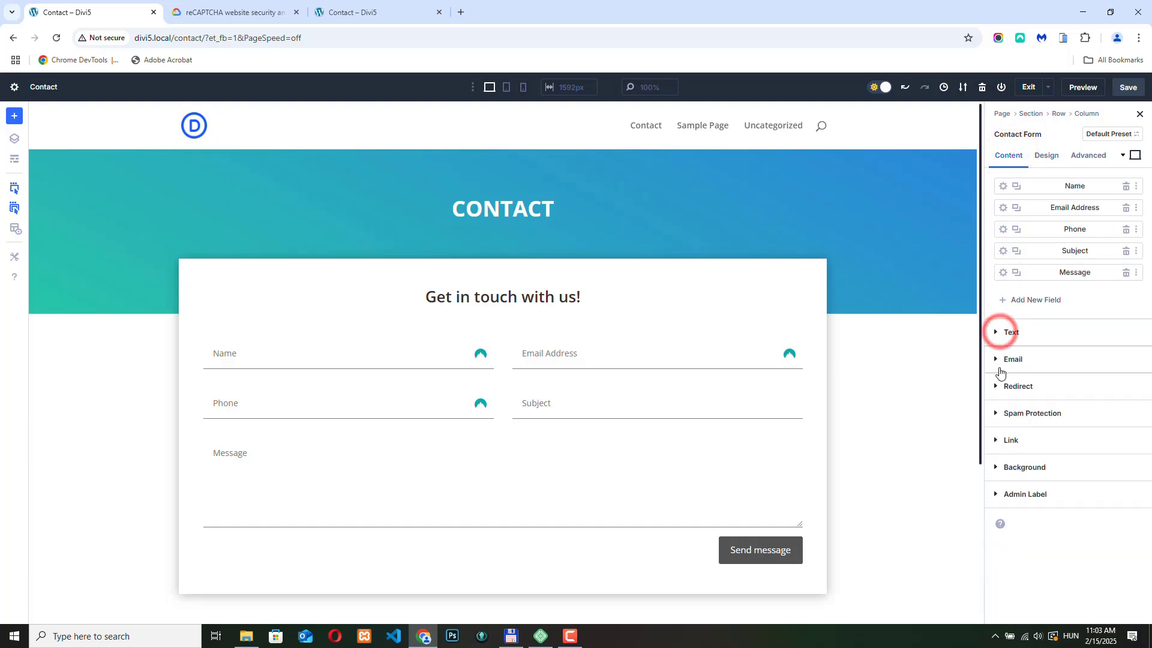
pyautogui.click(1012, 360)
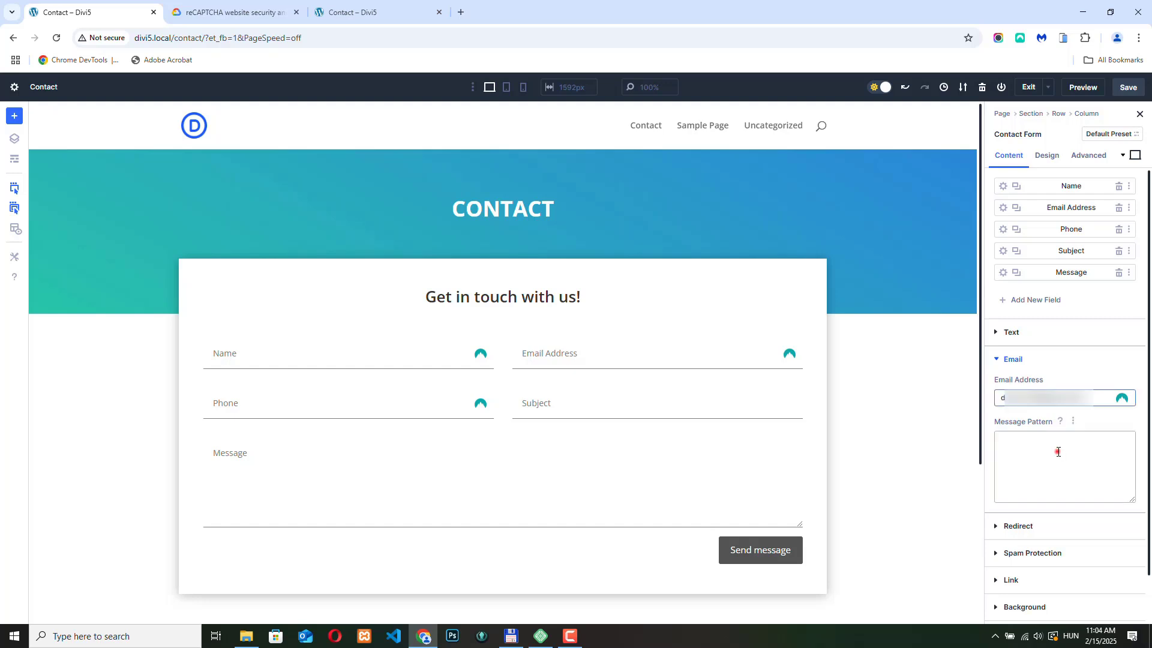
# Read the help description for the email's Message Pattern setting, leaving the pattern blank
pyautogui.click(1057, 451)
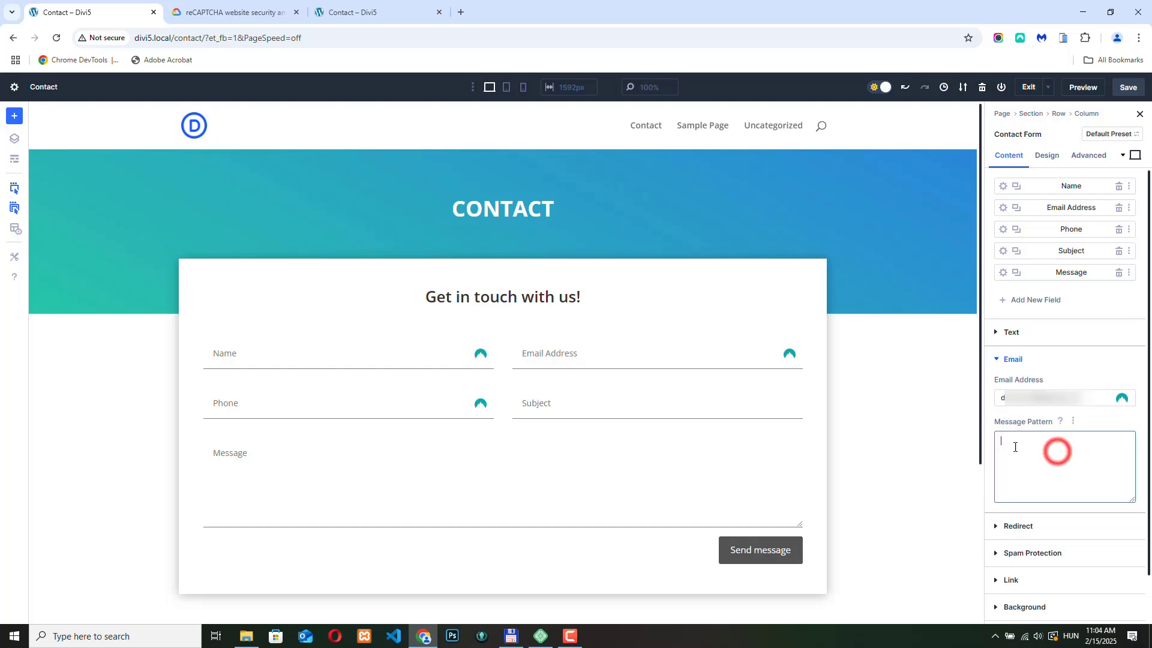
pyautogui.click(1060, 421)
pyautogui.click(1059, 422)
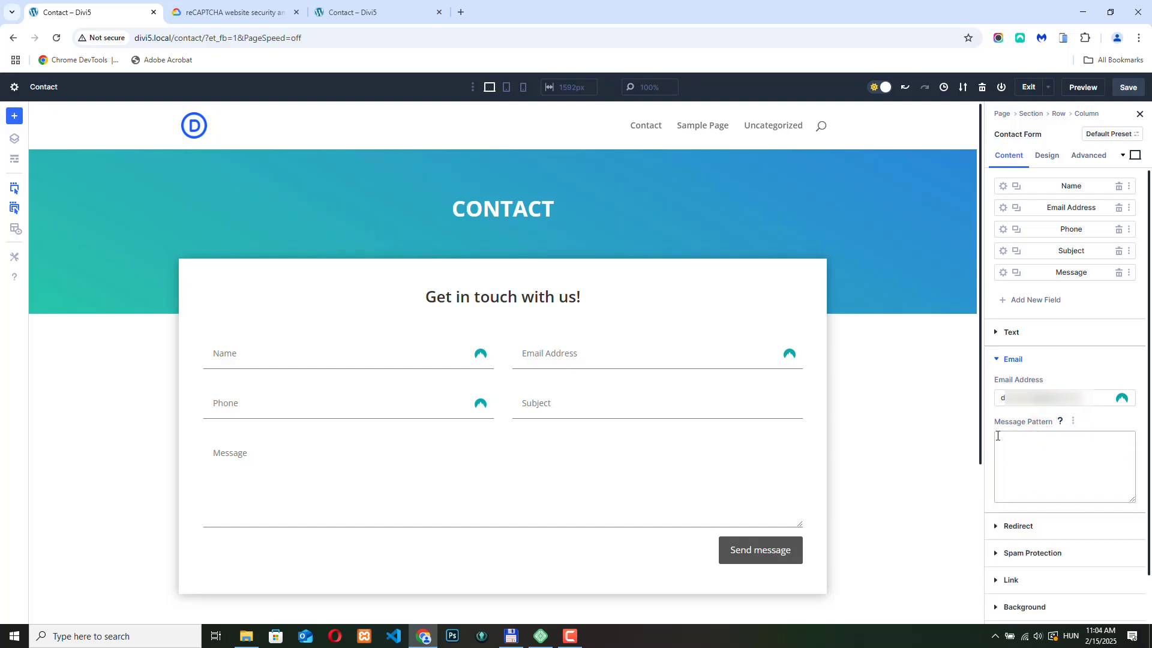
pyautogui.click(1061, 421)
pyautogui.click(1061, 422)
pyautogui.click(1061, 422)
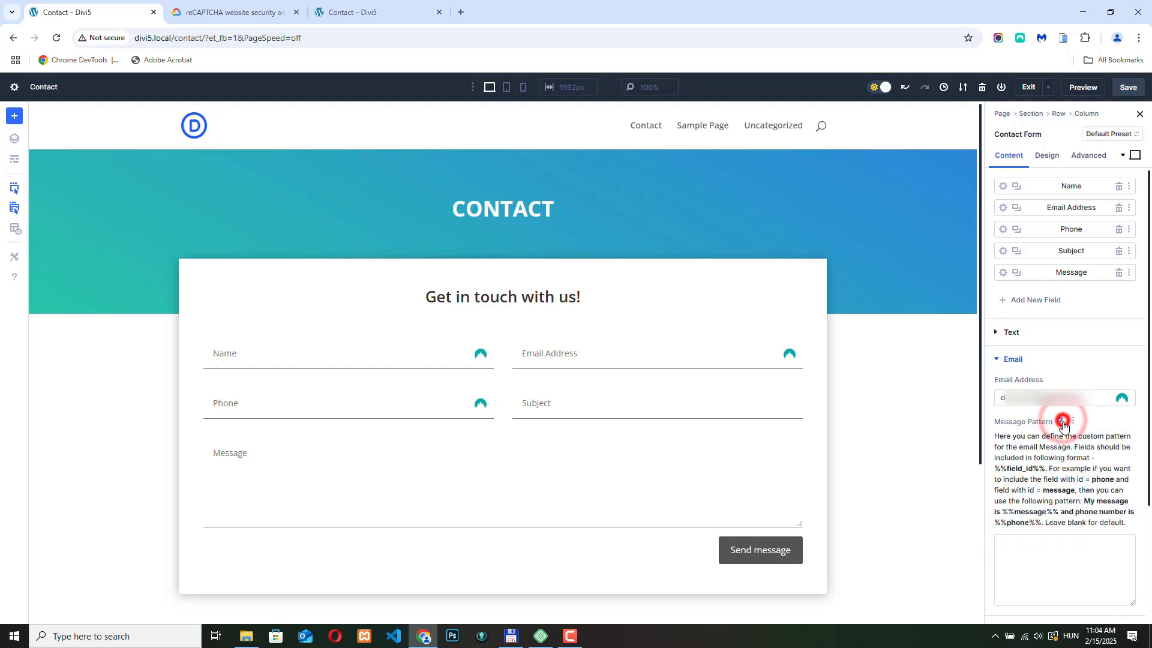
pyautogui.click(1045, 467)
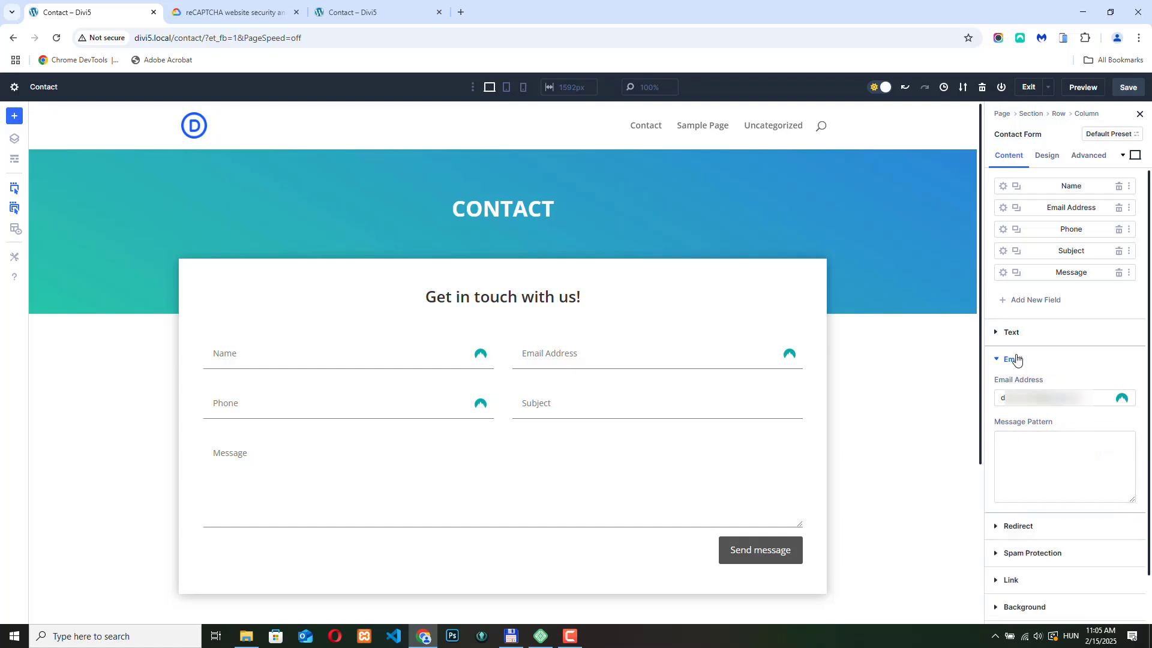
pyautogui.click(1006, 359)
# Enable the redirect URL option for the contact form
pyautogui.click(1019, 387)
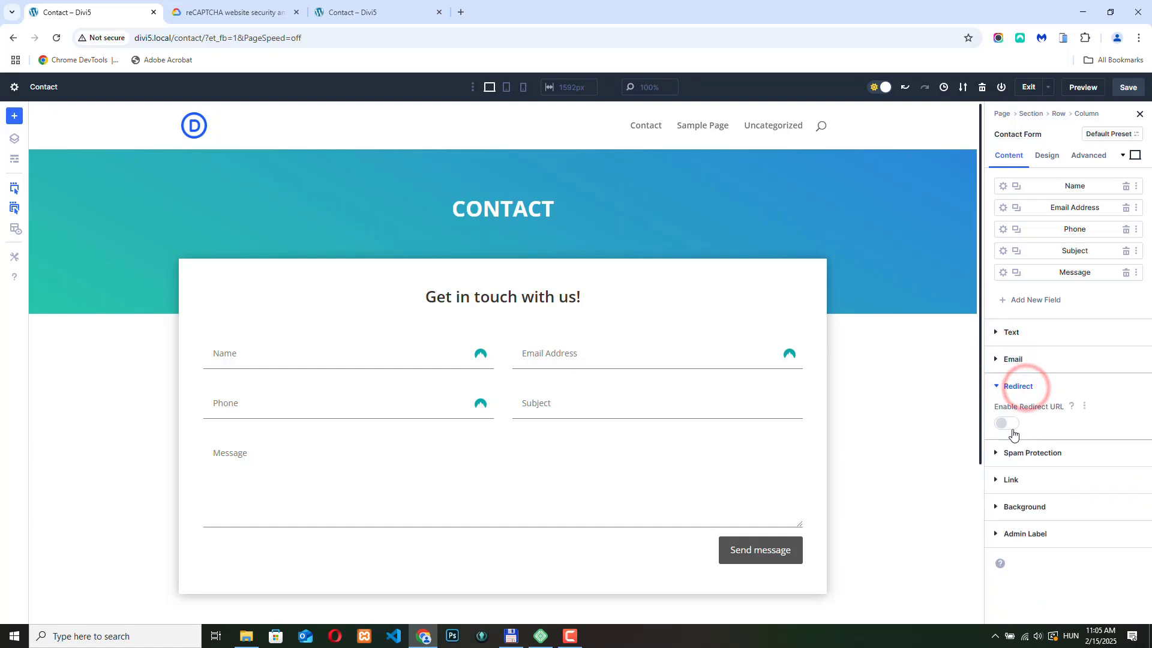
pyautogui.click(1006, 423)
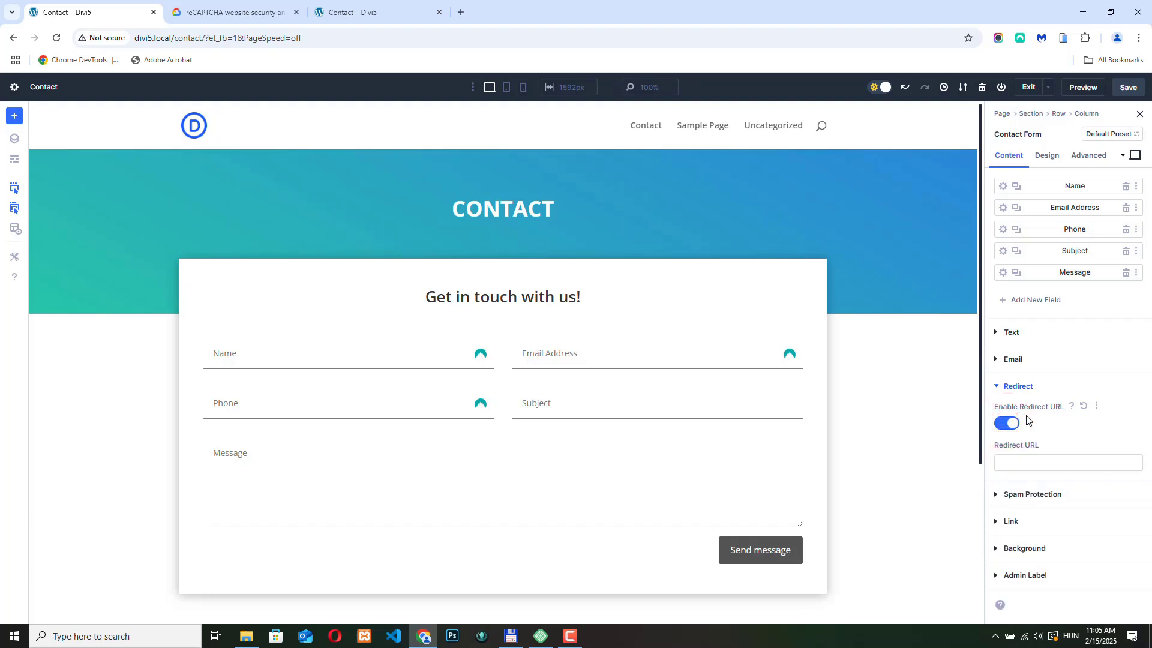
pyautogui.click(997, 465)
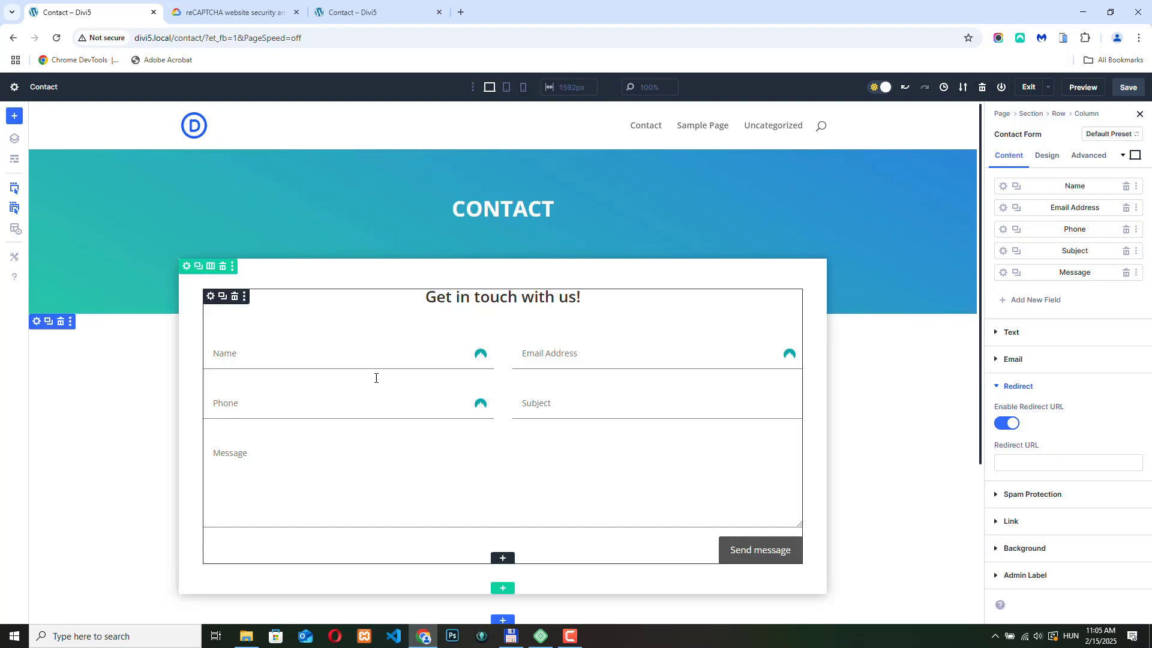
# Turn on the spam protection service for the contact form with ReCaptcha as the service provider
pyautogui.click(996, 384)
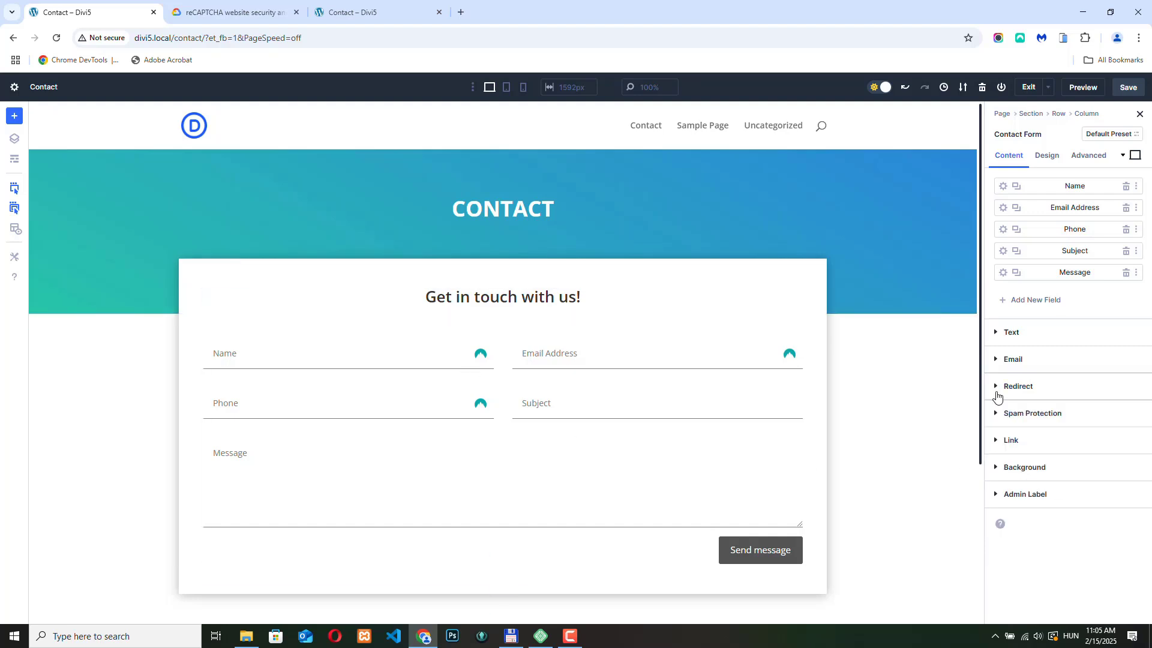
pyautogui.click(1005, 412)
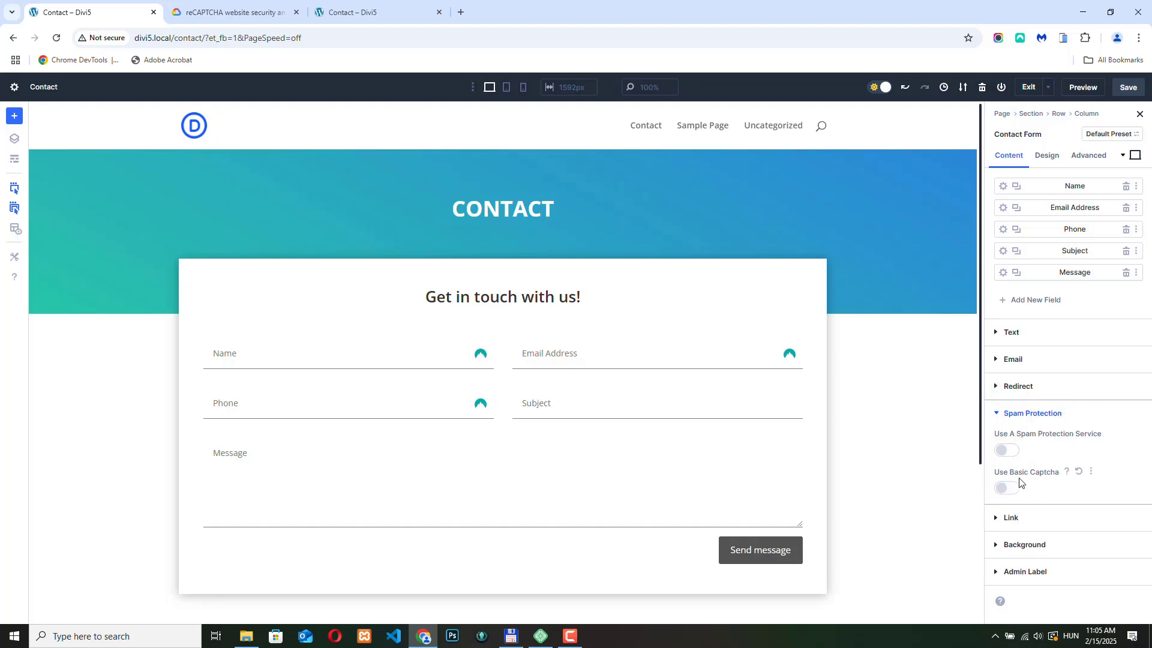
pyautogui.click(1005, 450)
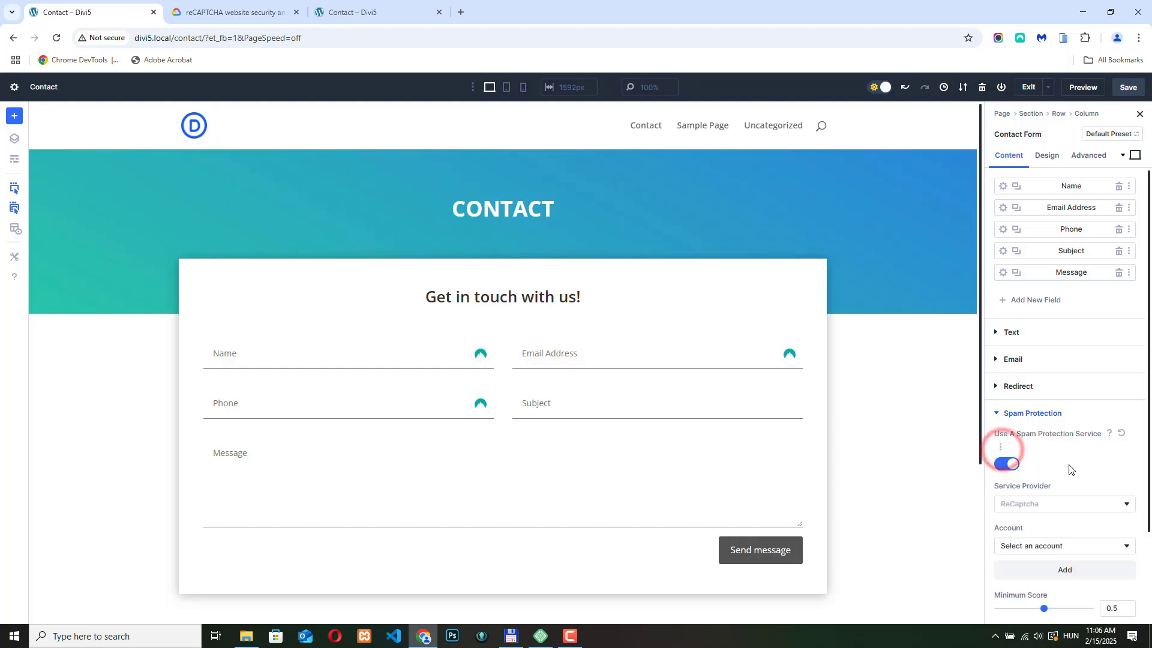
pyautogui.scroll(-2, 1049, 469)
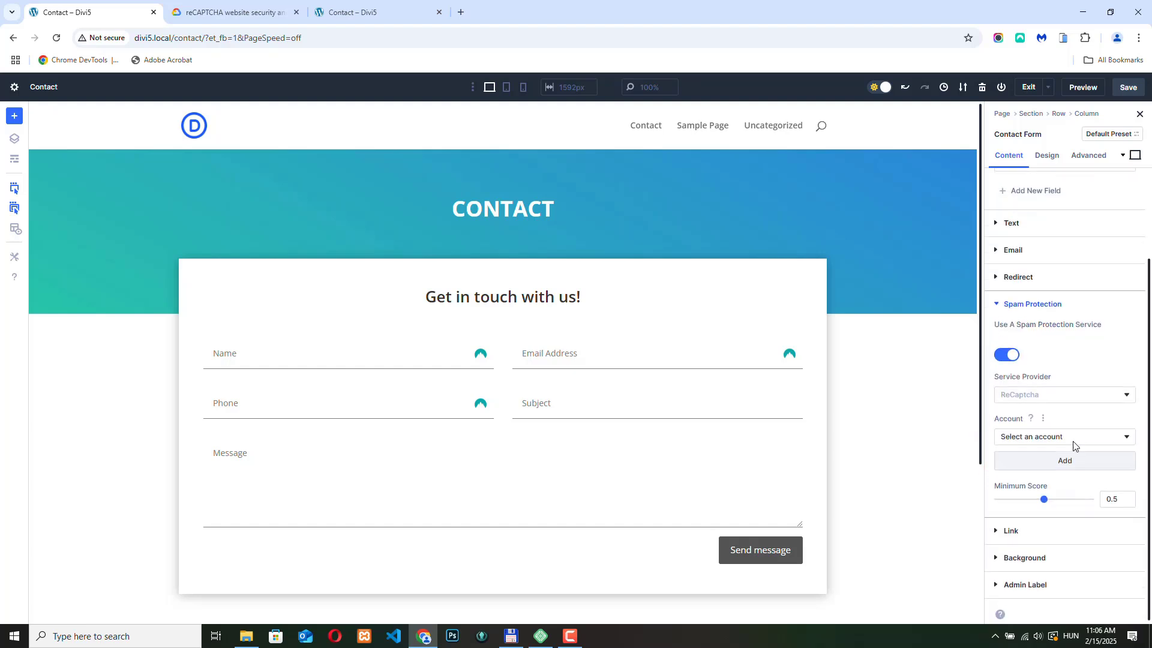
pyautogui.click(1046, 393)
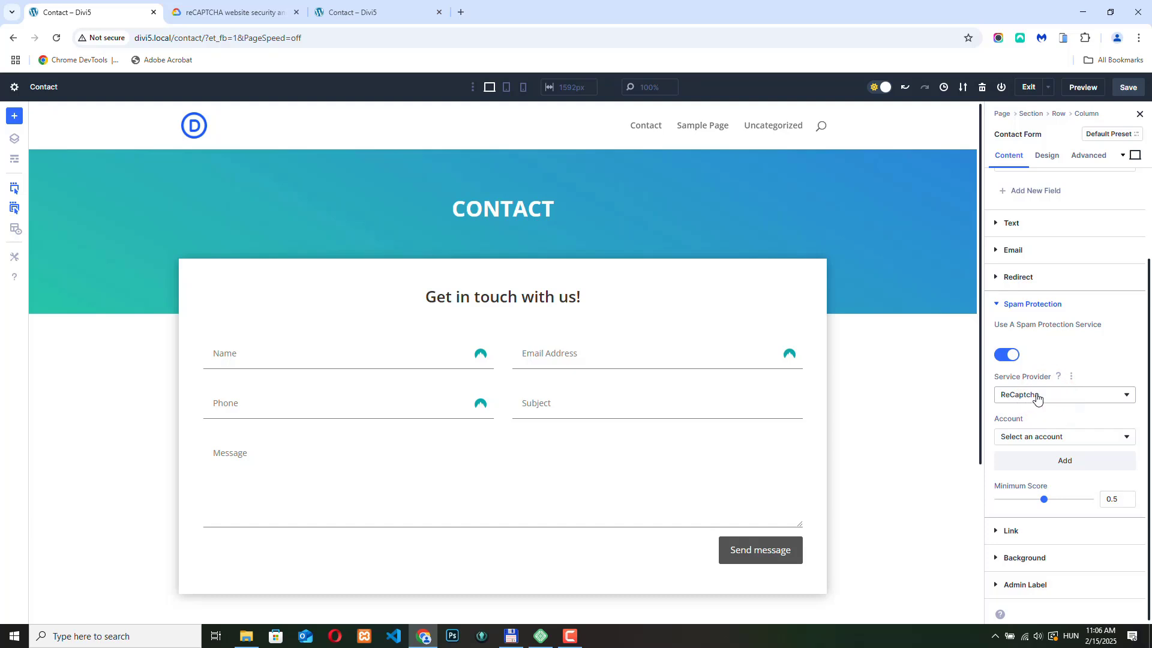
# Open the new-site registration from Google's reCAPTCHA product page and set the Google Cloud project name to MyRecaptcha
pyautogui.click(234, 13)
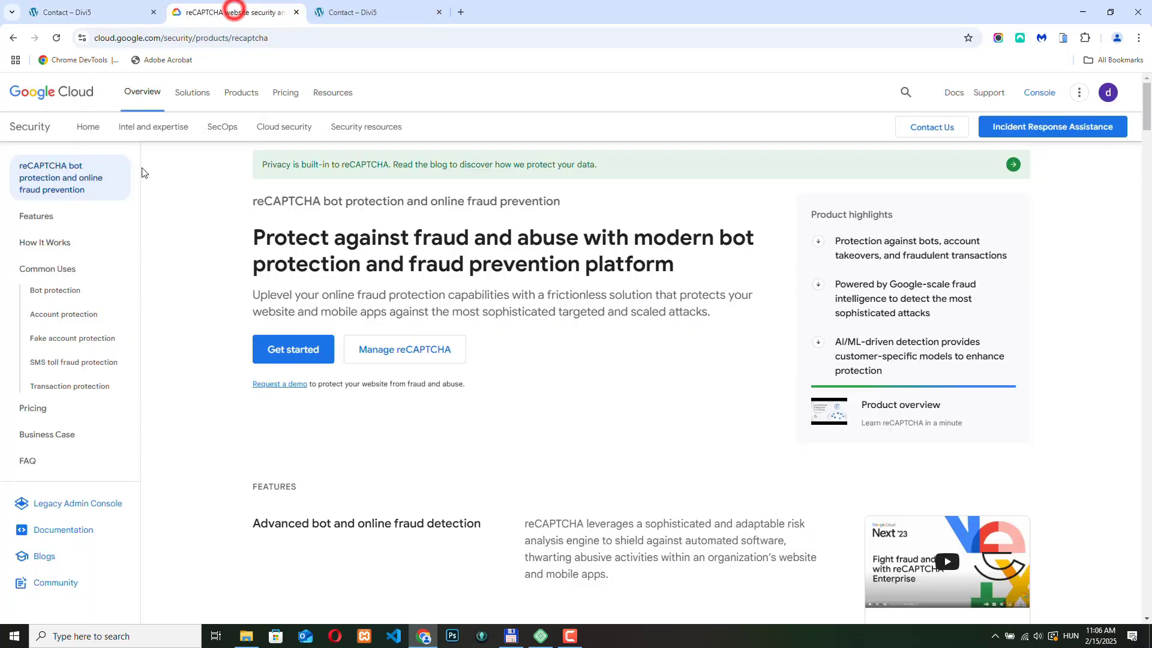
pyautogui.click(288, 37)
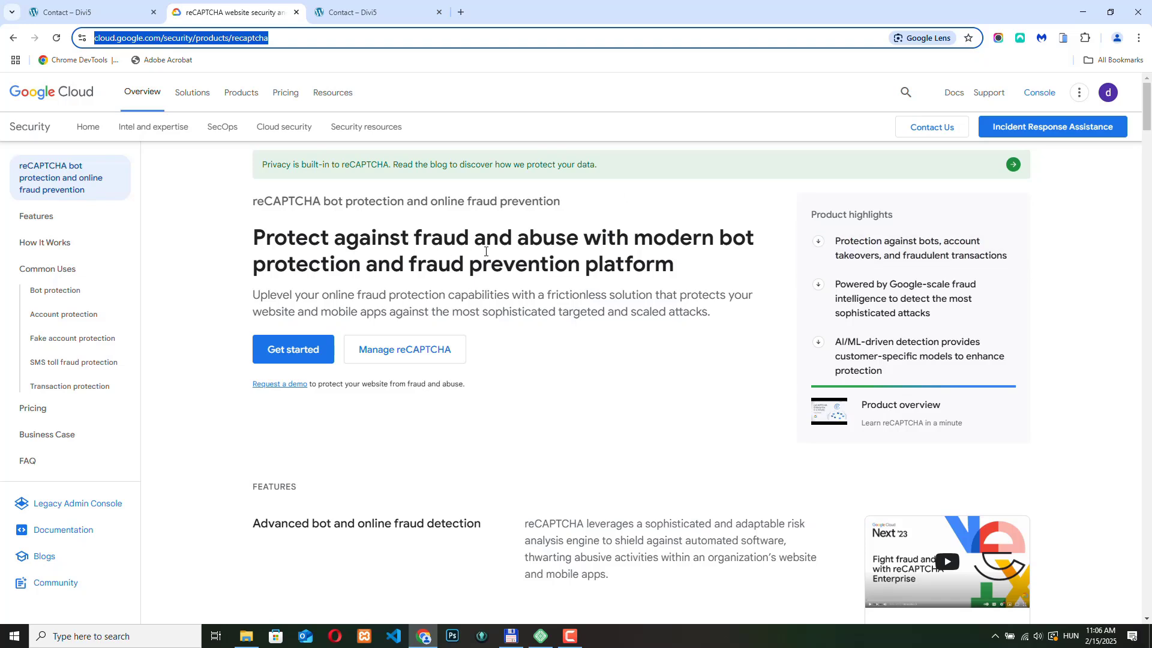
pyautogui.click(294, 349)
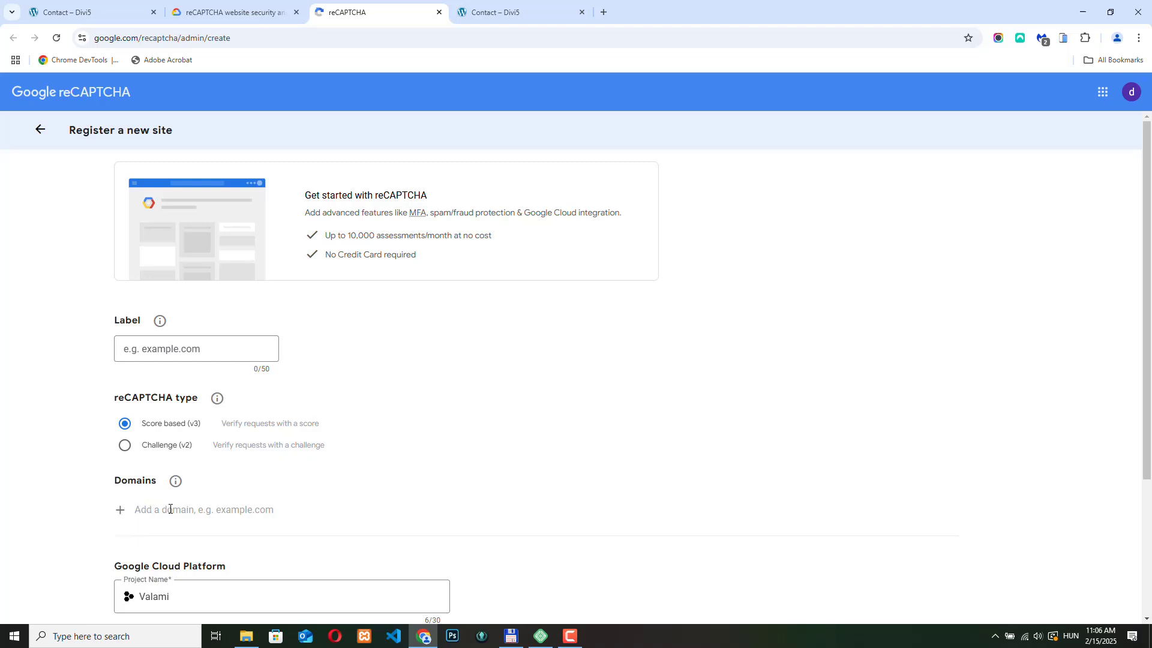
pyautogui.doubleClick(137, 602)
pyautogui.write('MyRecaptcha')
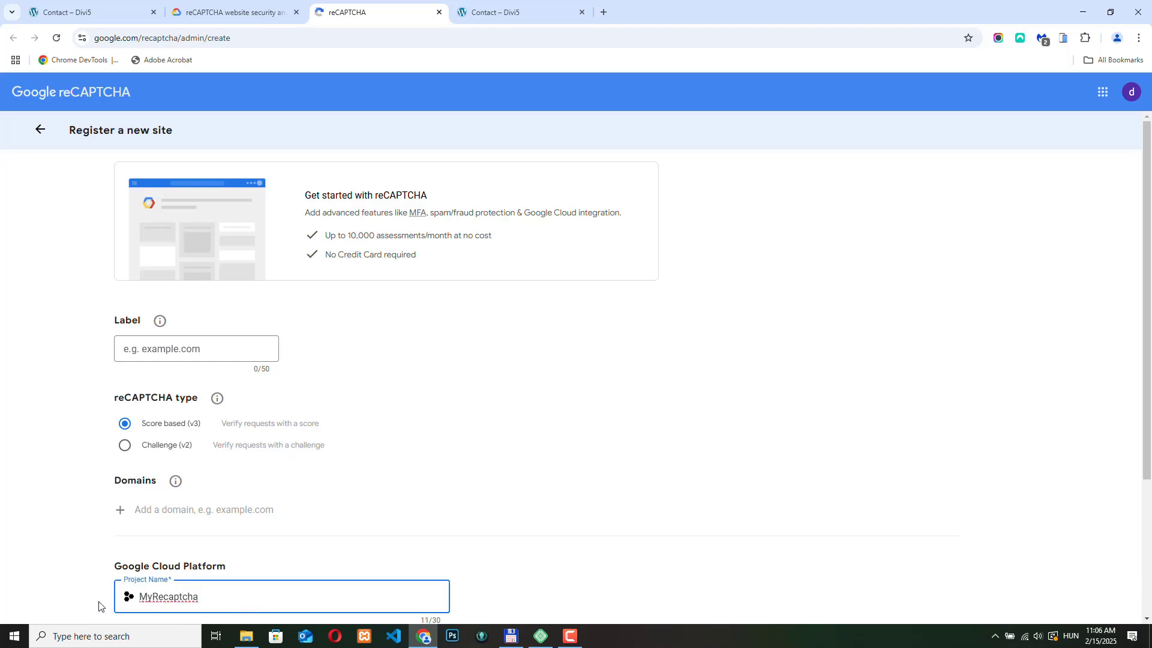
pyautogui.scroll(-3, 266, 550)
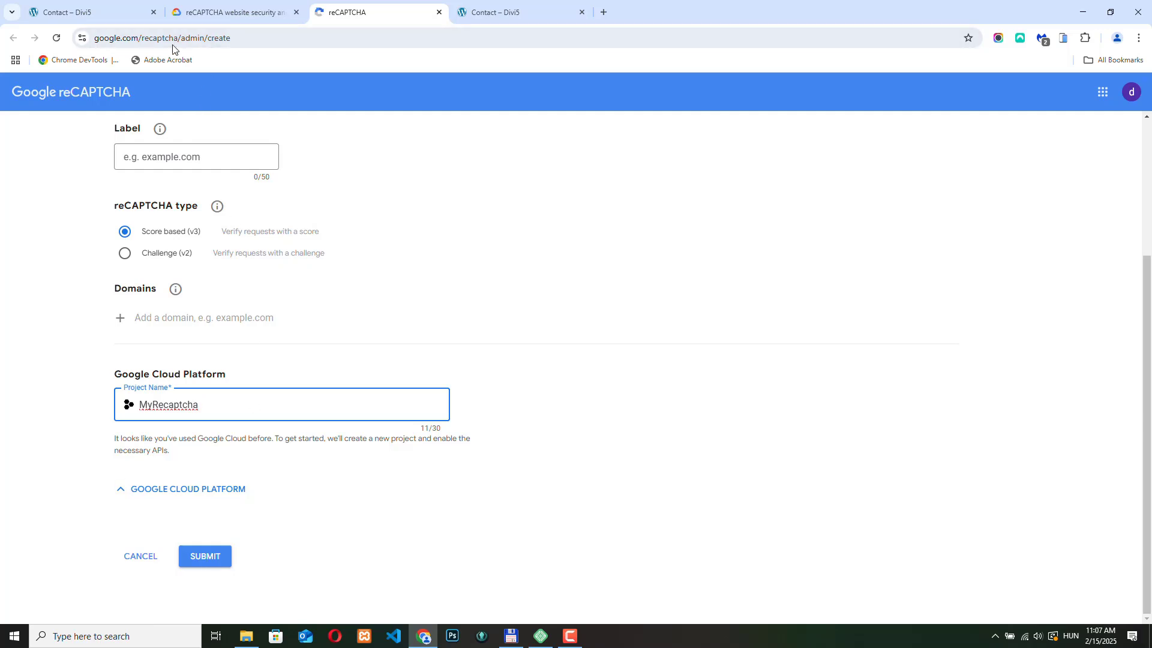
# Return to the Divi contact form and examine the fields for adding a ReCaptcha account, including its v3 site and secret keys
pyautogui.click(87, 12)
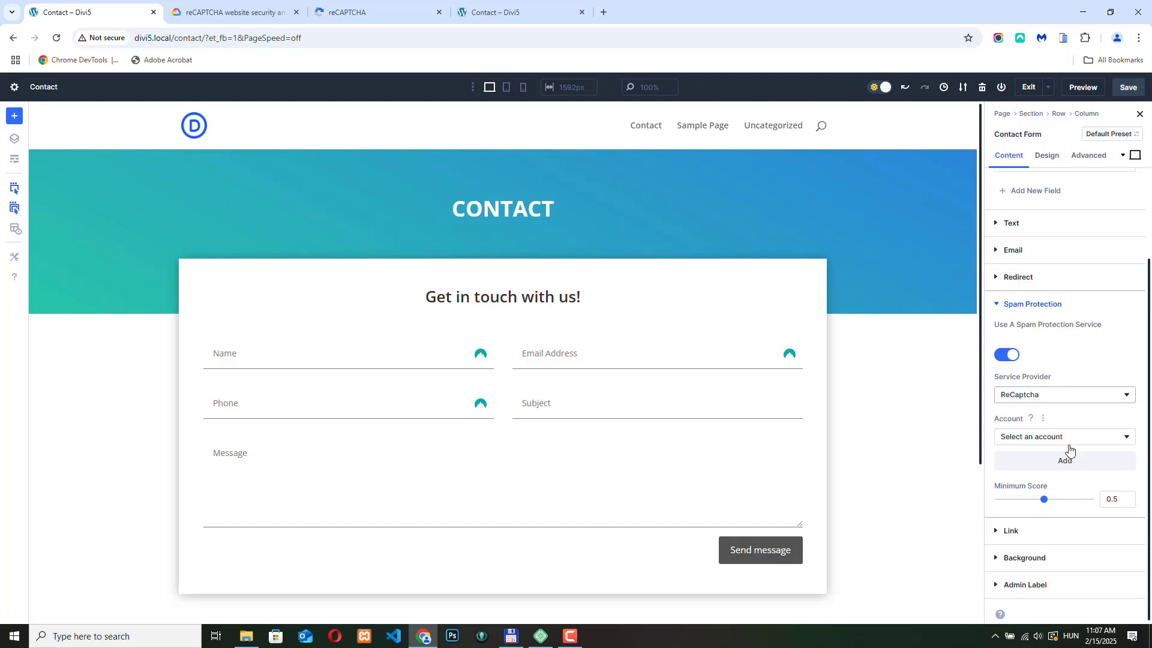
pyautogui.click(1067, 460)
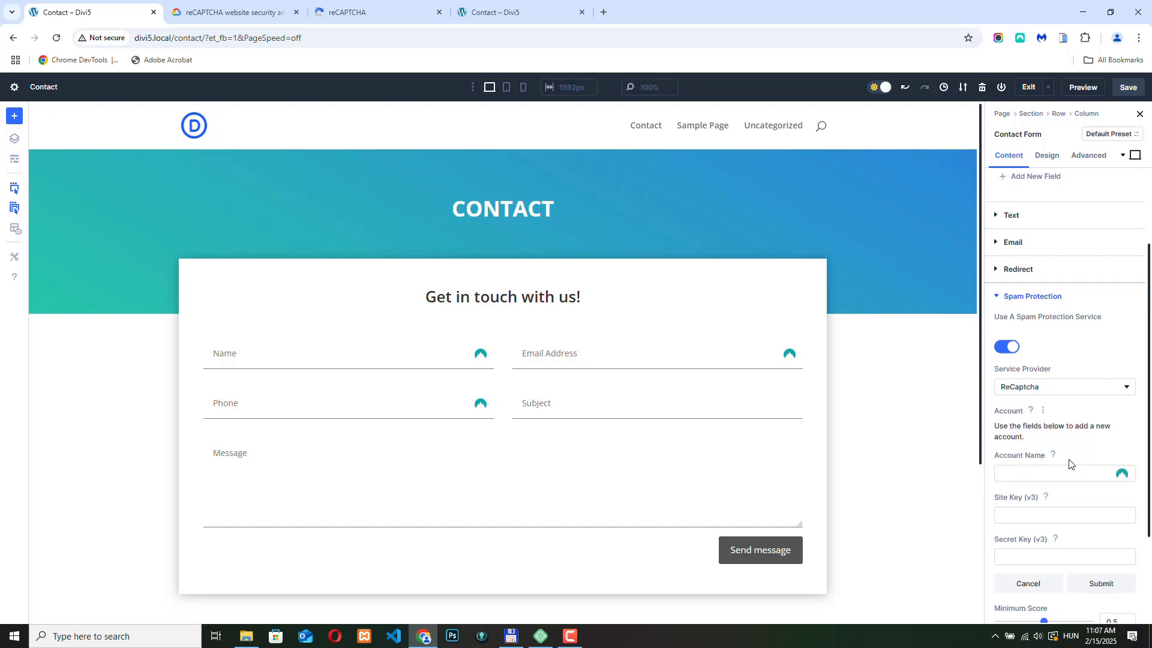
pyautogui.scroll(-2, 1034, 404)
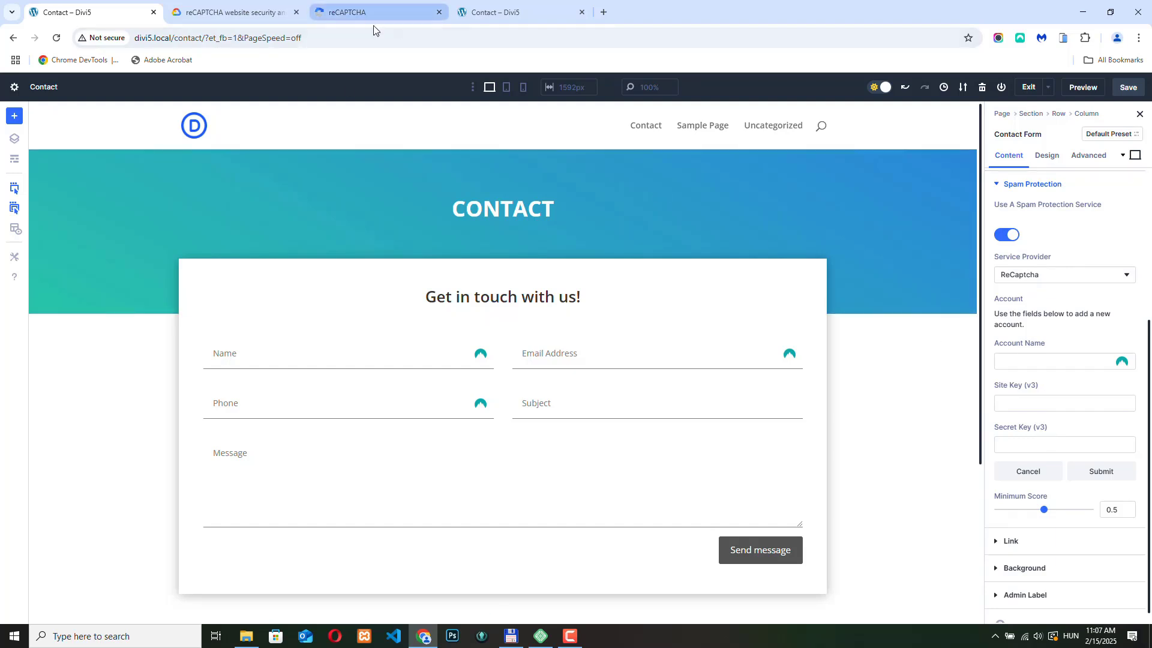
pyautogui.click(1030, 407)
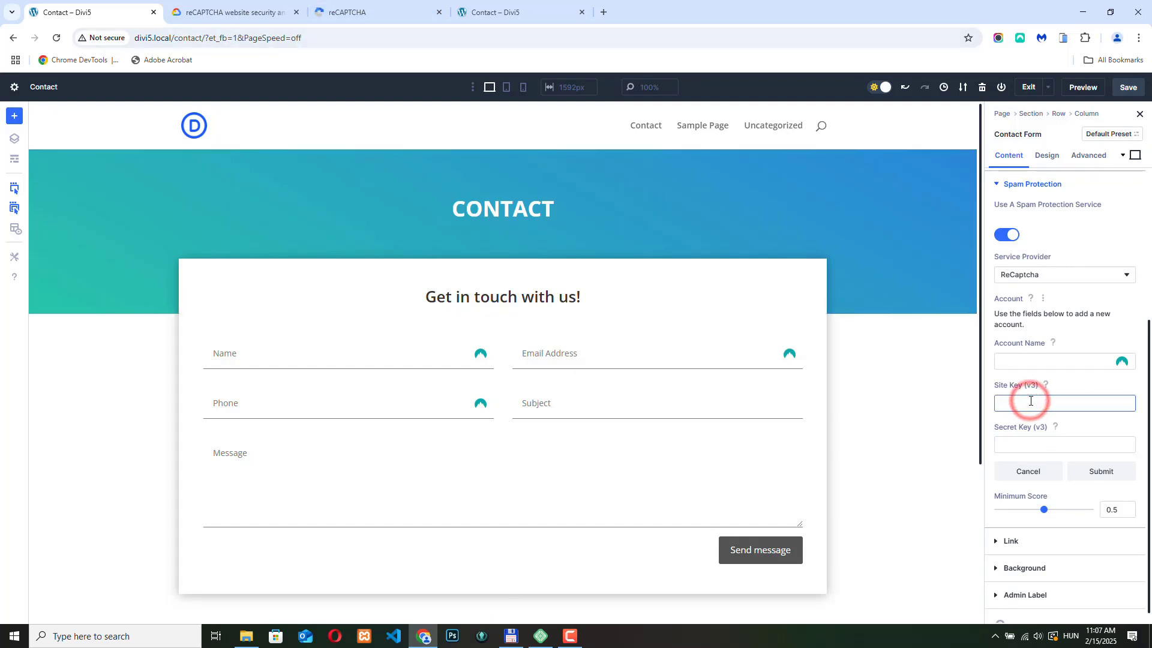
pyautogui.click(1018, 445)
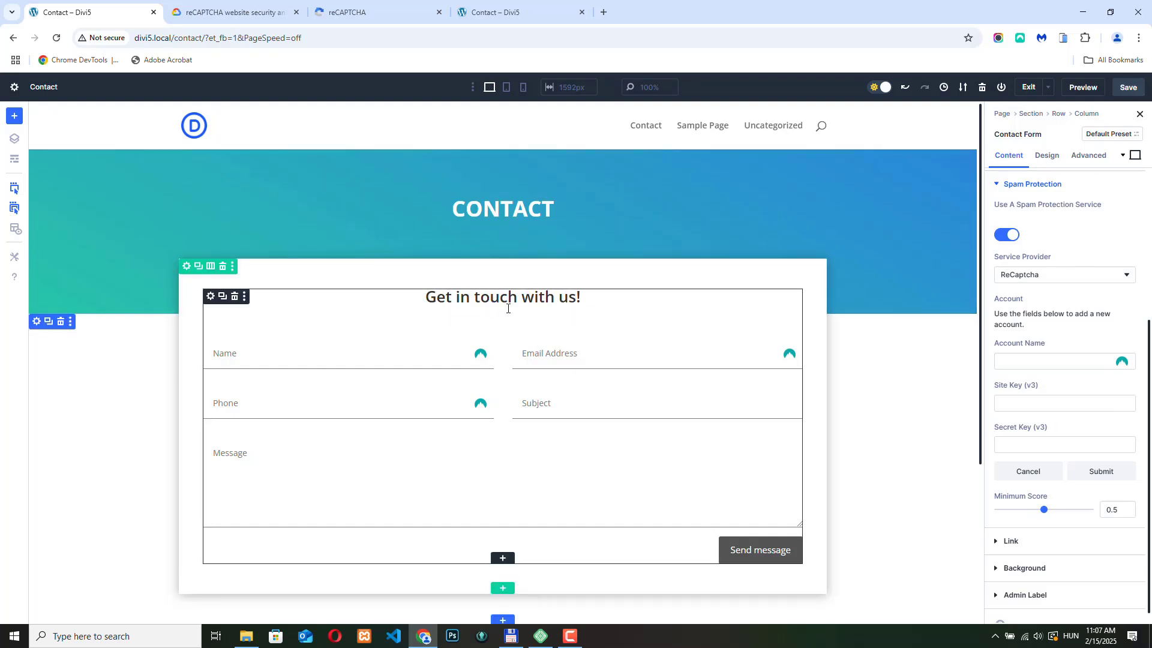
pyautogui.click(366, 13)
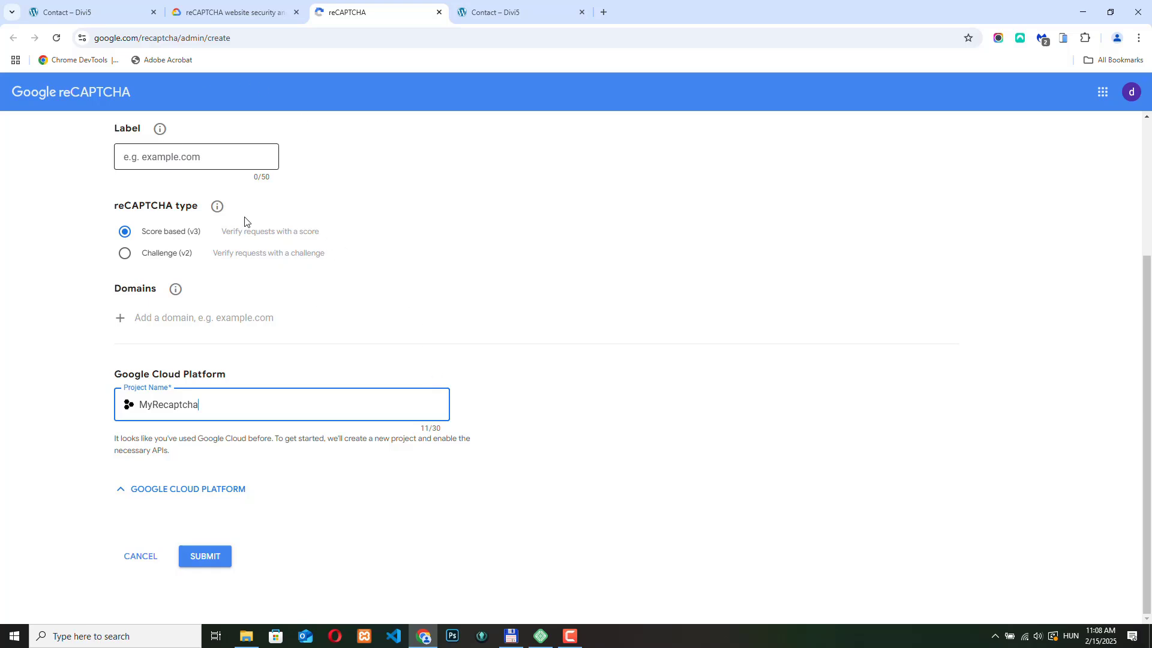
pyautogui.click(87, 12)
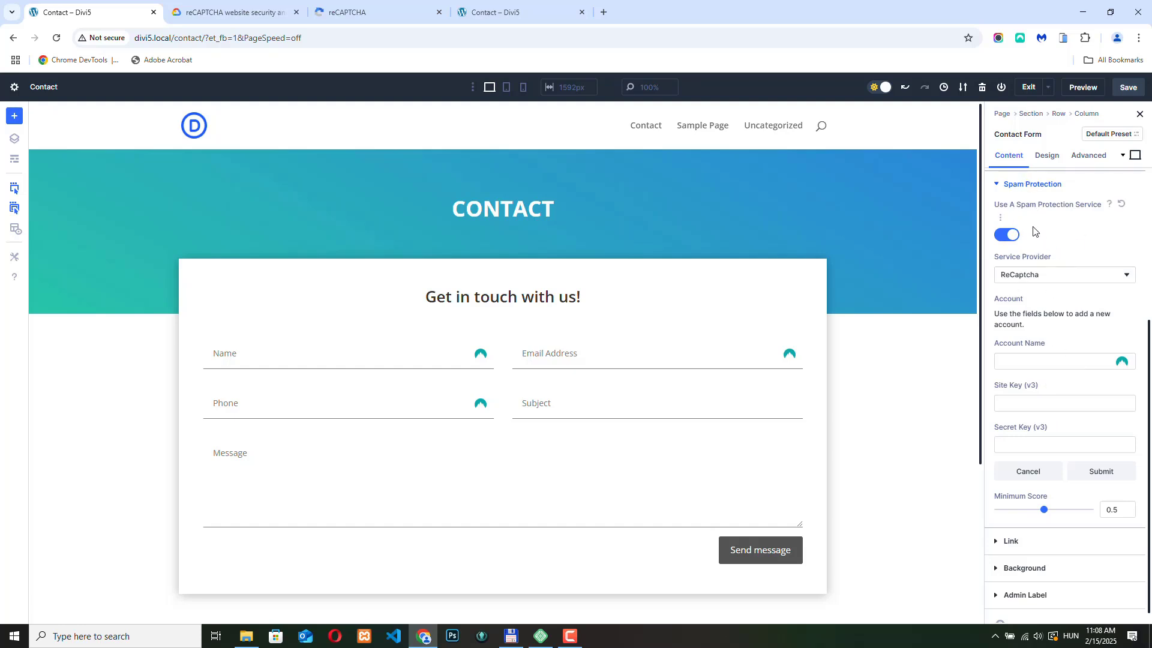
pyautogui.click(996, 184)
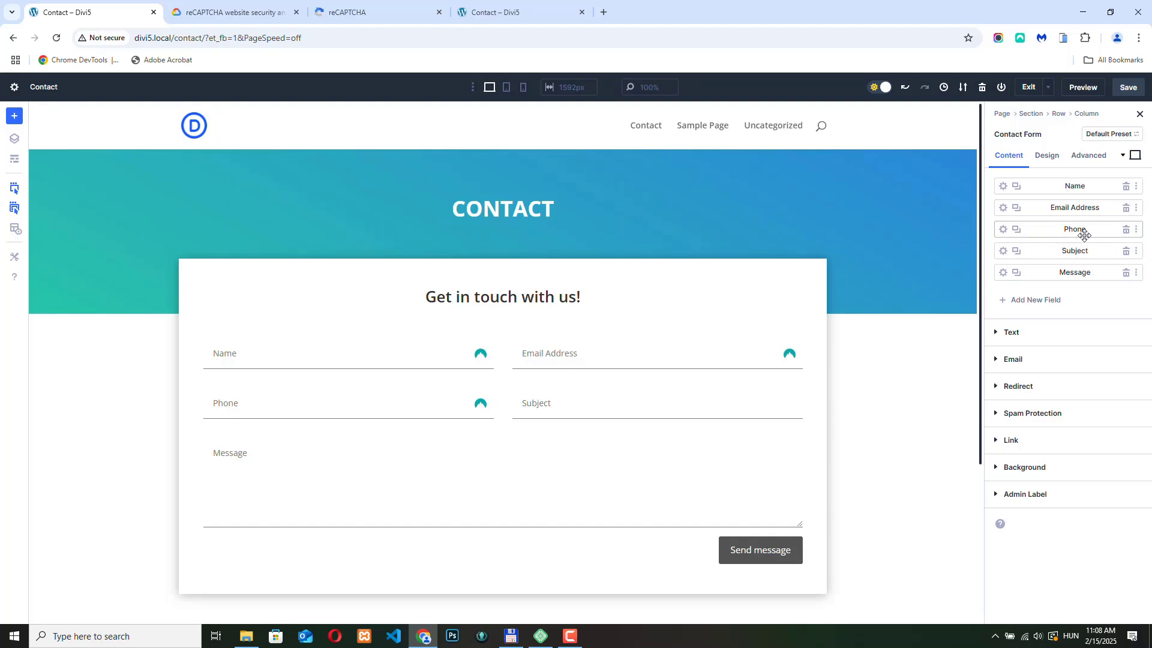
# Enable conditional logic and its relation option on the Phone field with the rule Name is not empty, and save the page
pyautogui.click(1003, 229)
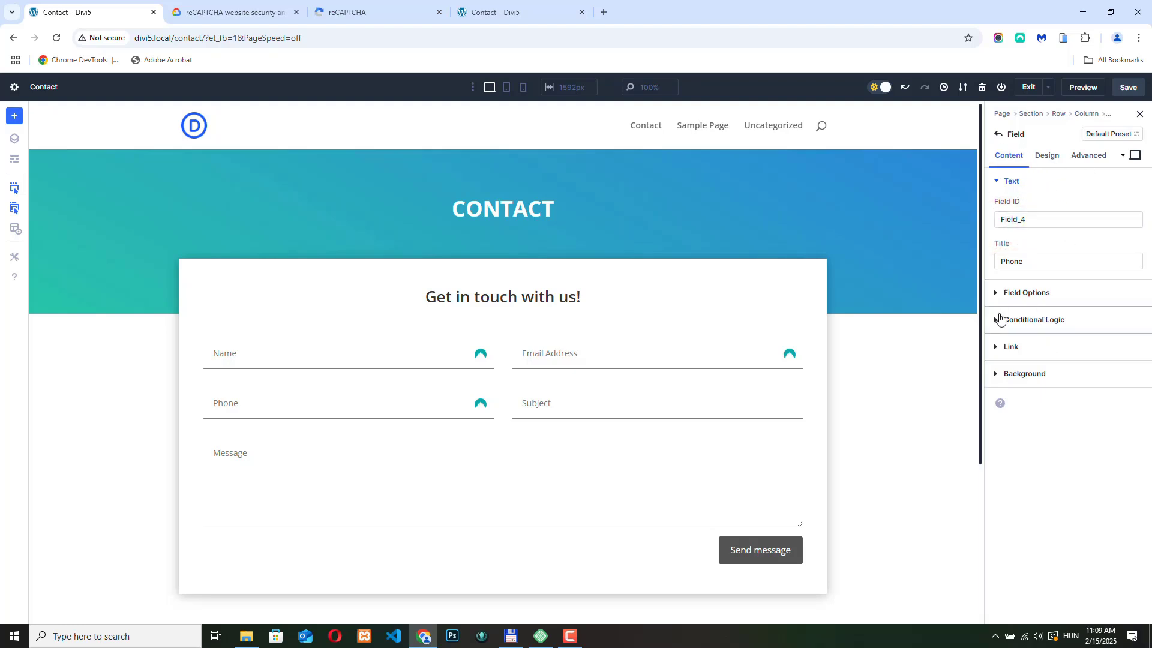
pyautogui.click(1047, 321)
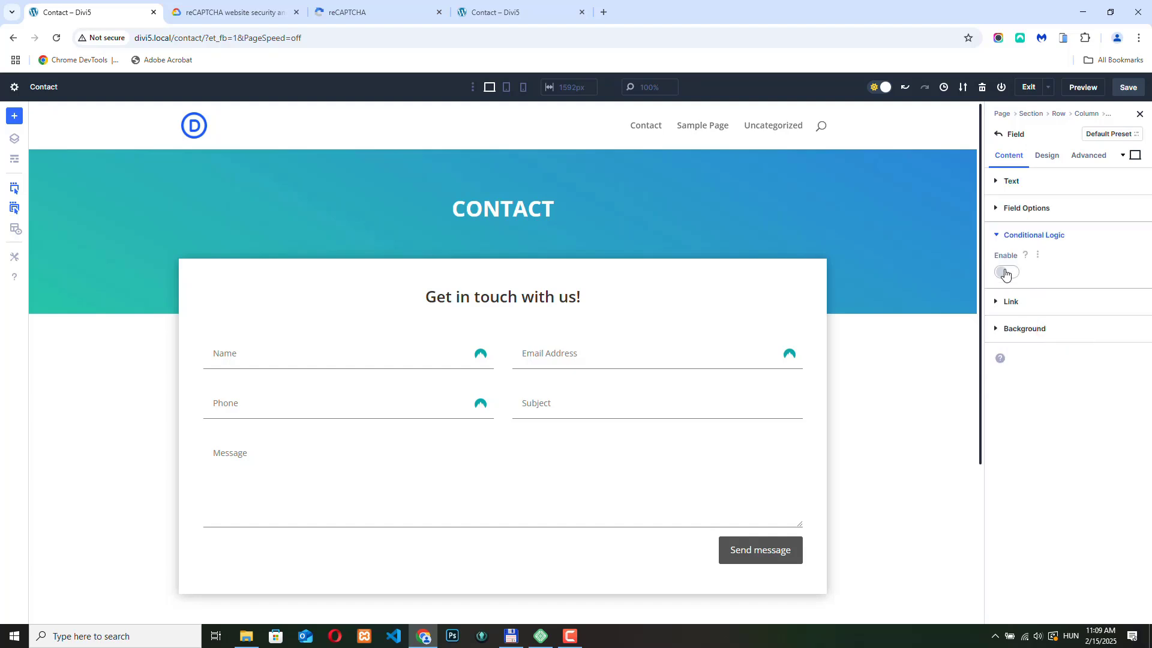
pyautogui.click(1003, 273)
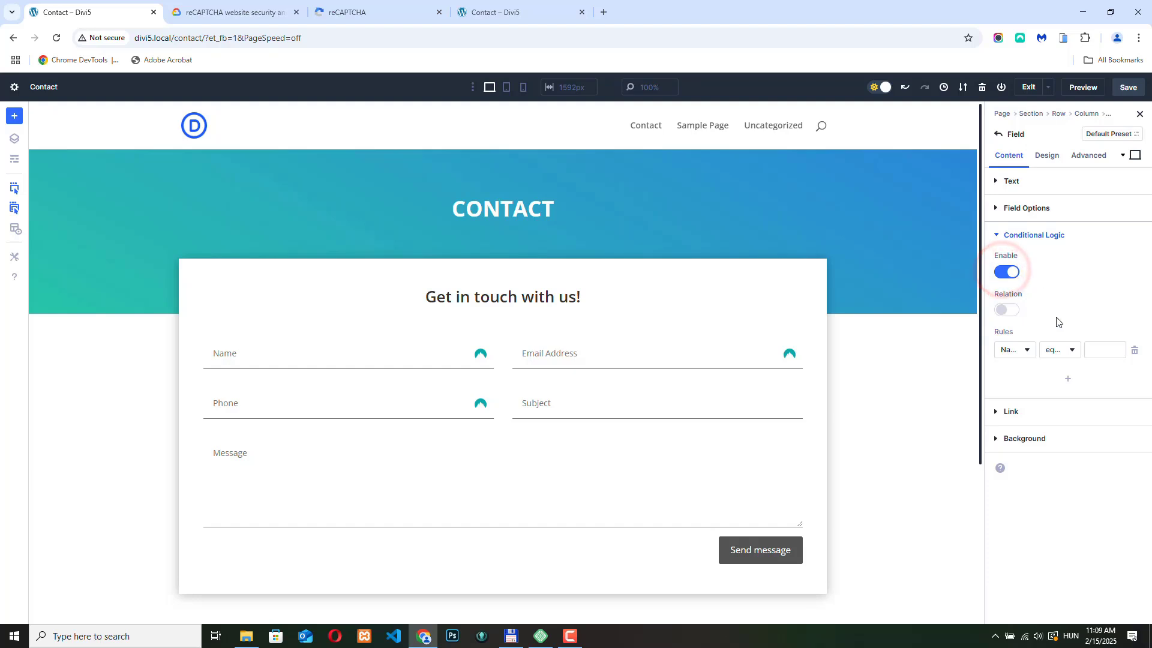
pyautogui.click(1003, 309)
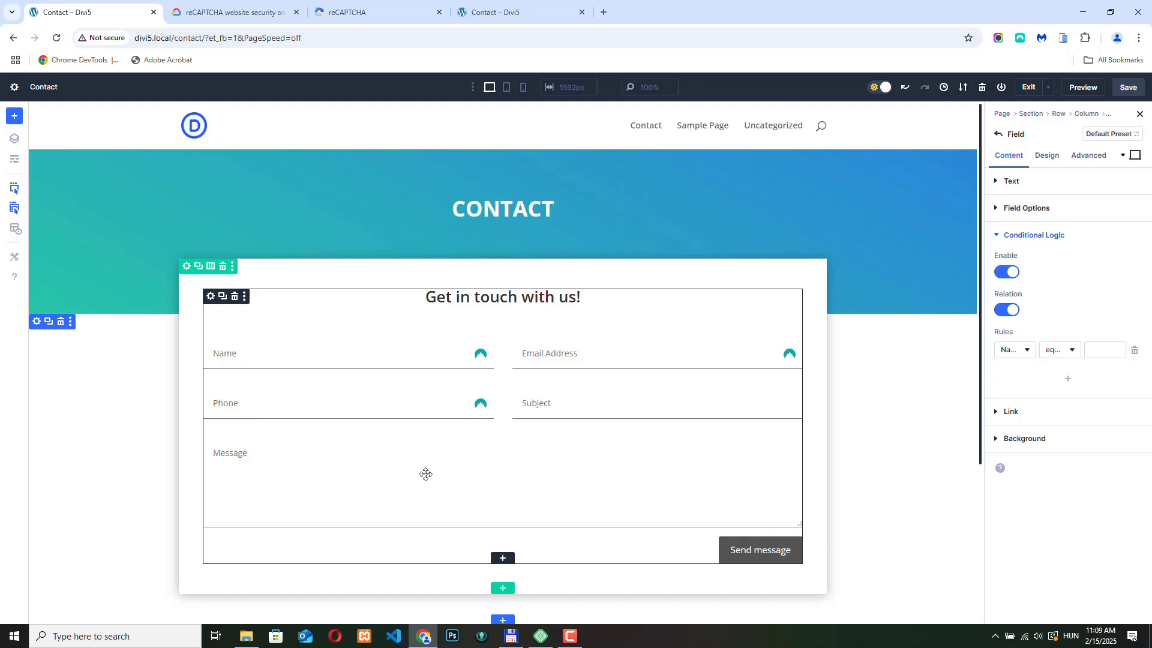
pyautogui.click(1021, 349)
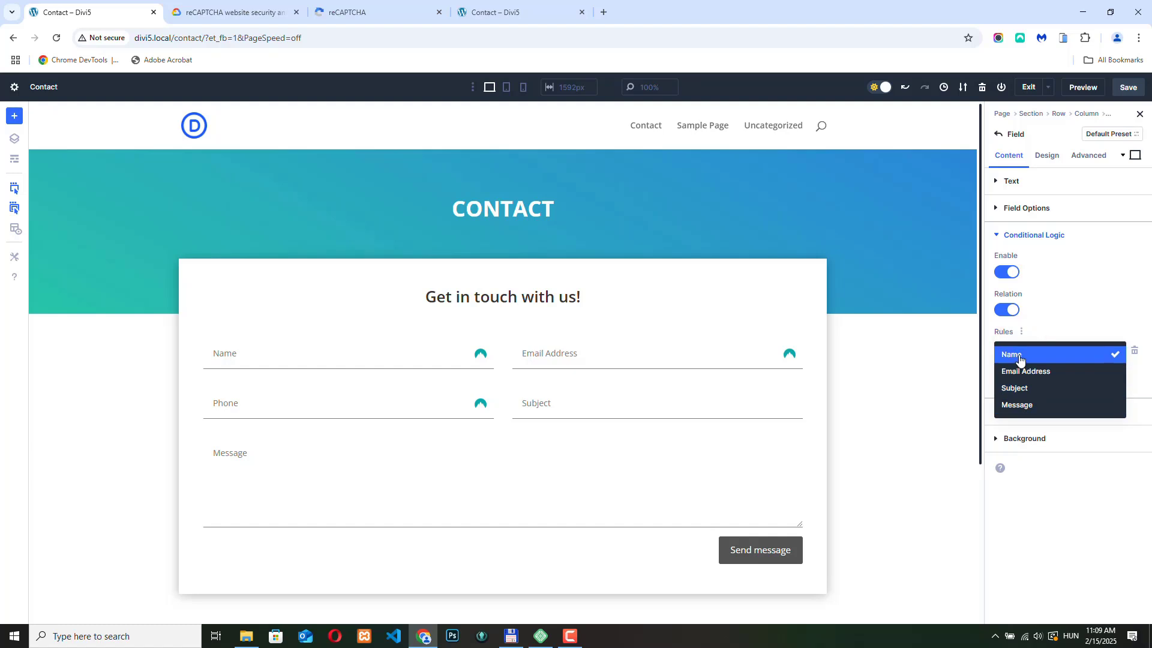
pyautogui.click(1019, 356)
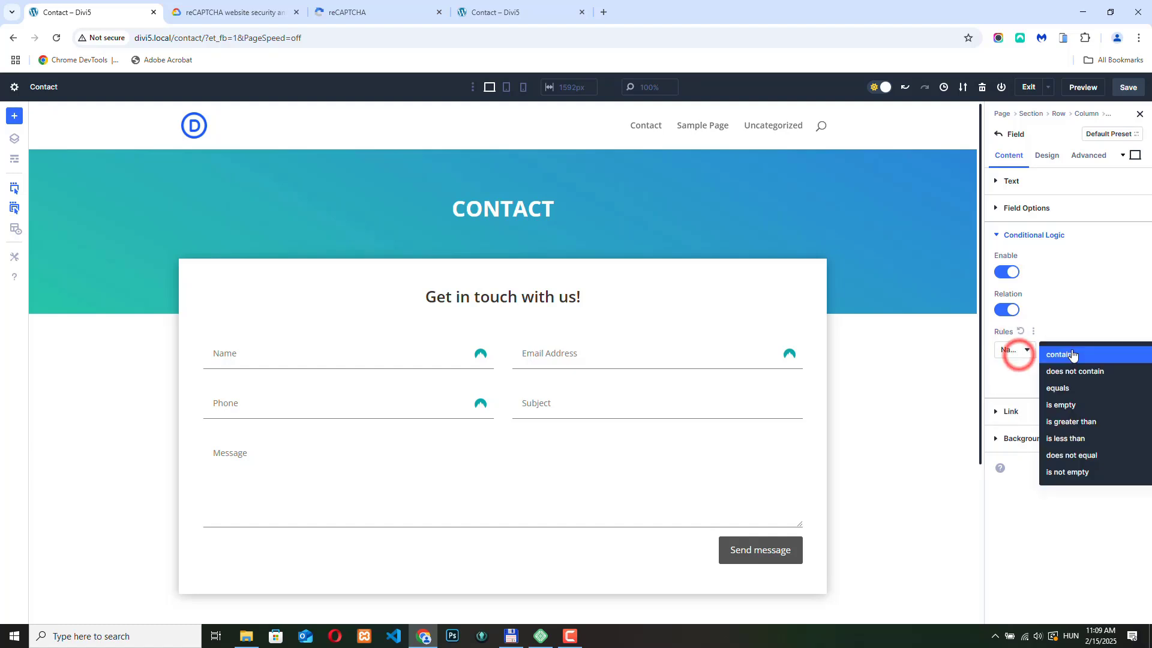
pyautogui.click(1071, 472)
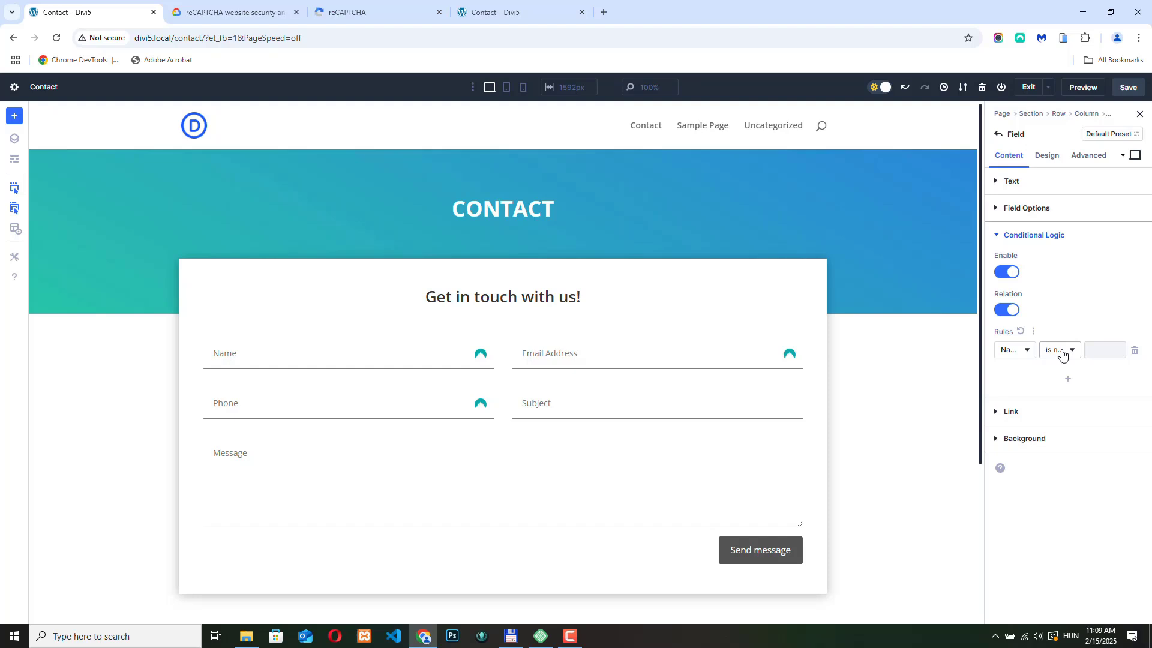
pyautogui.click(1127, 87)
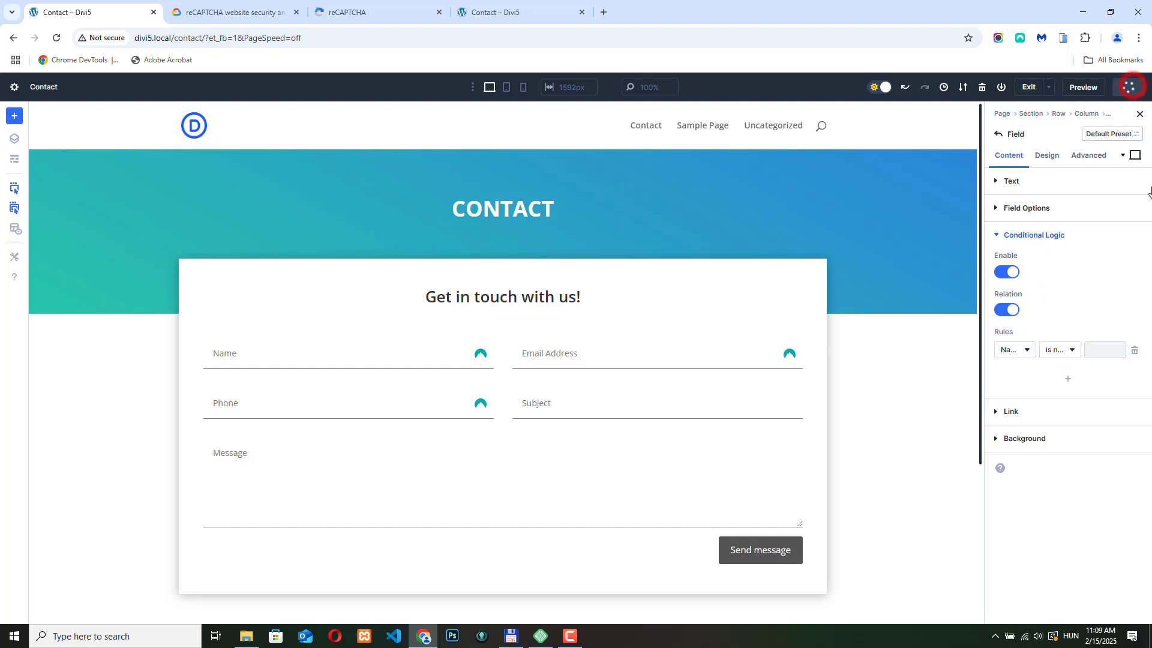
# Reload the live Contact page and enter "xfvgxv" as the name to test the Phone field's condition
pyautogui.click(507, 12)
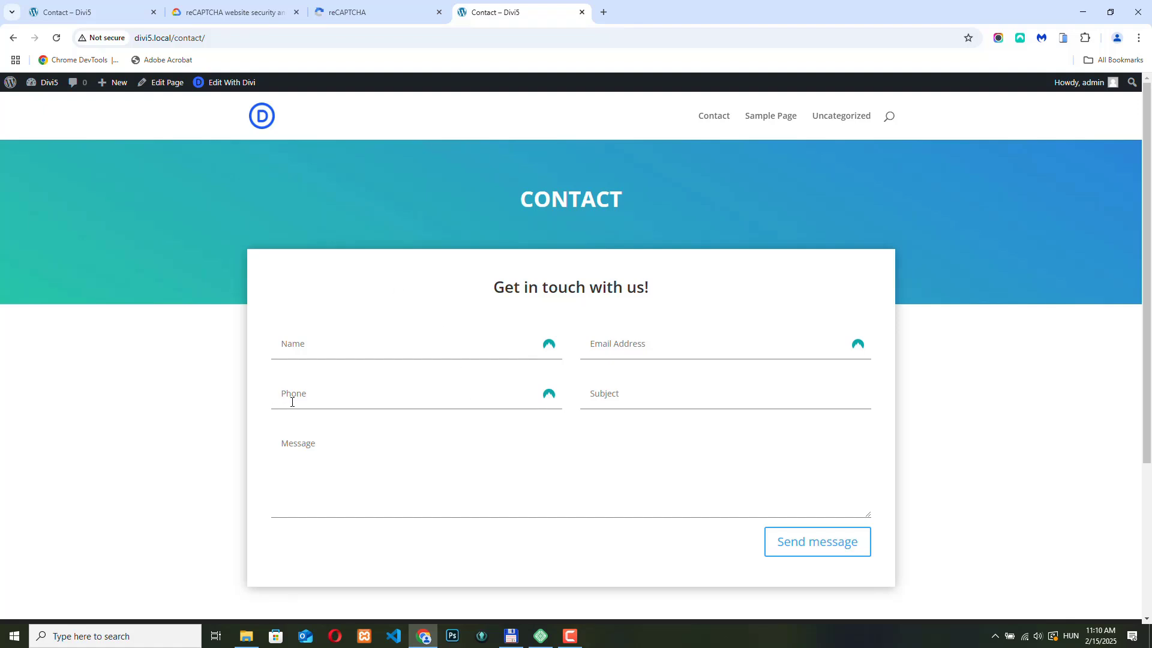
pyautogui.click(56, 38)
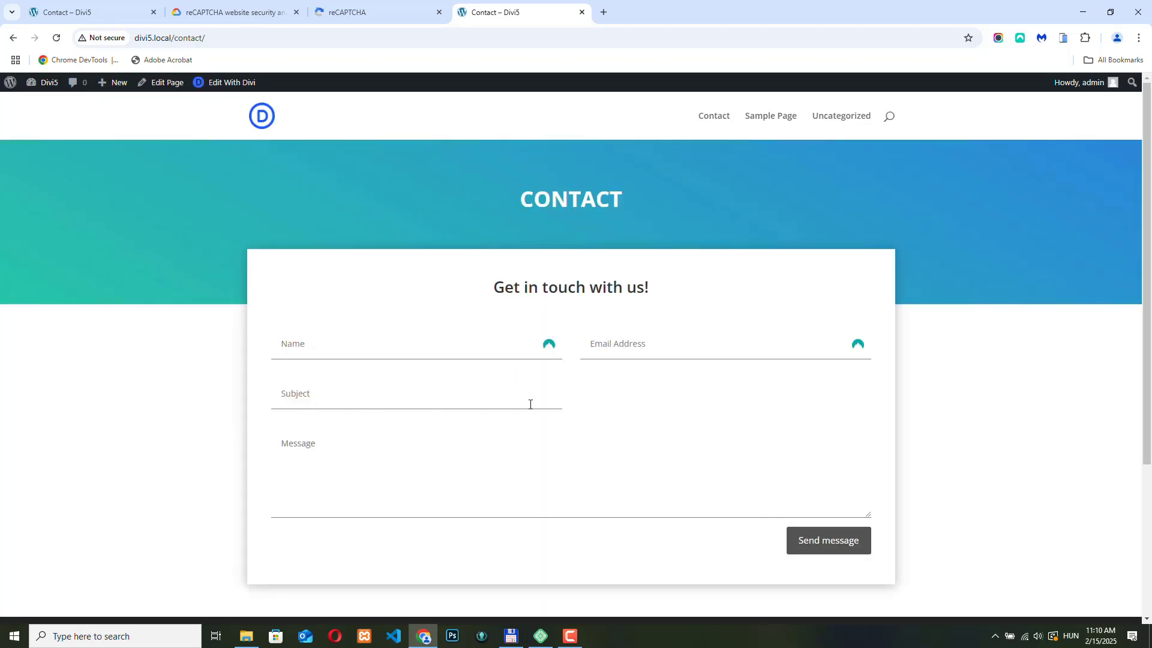
pyautogui.click(304, 337)
pyautogui.write('xfvgxv')
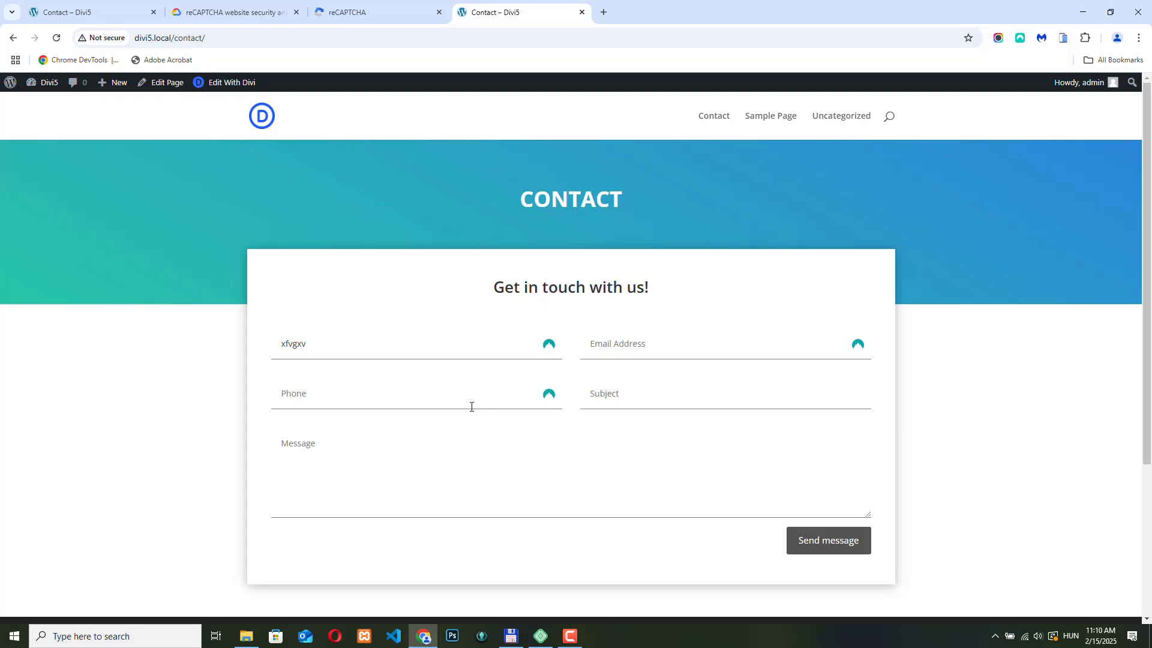